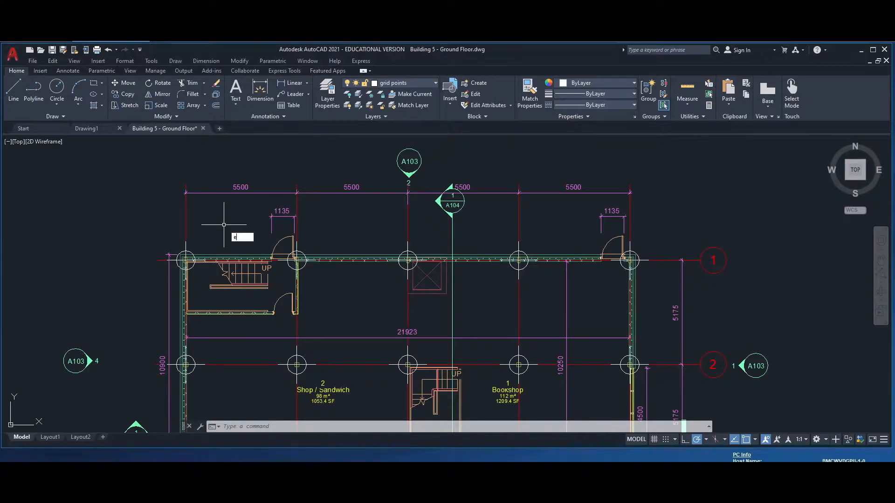
key(Return)
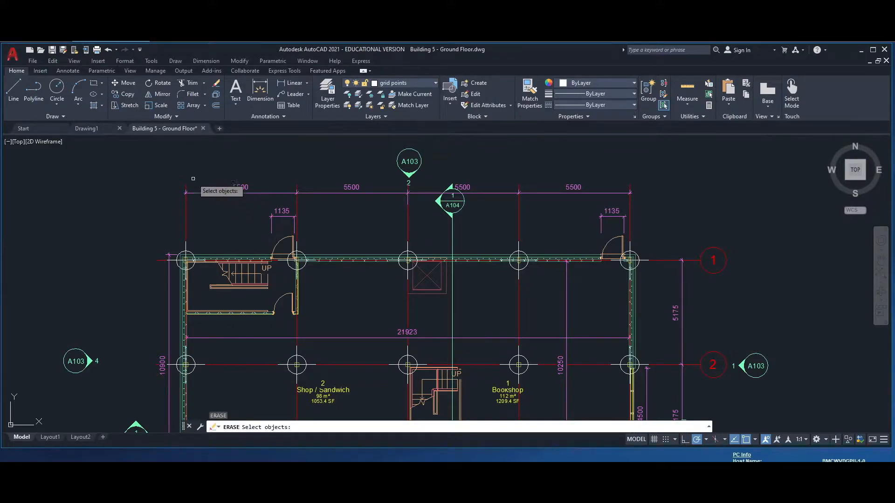
click(203, 195)
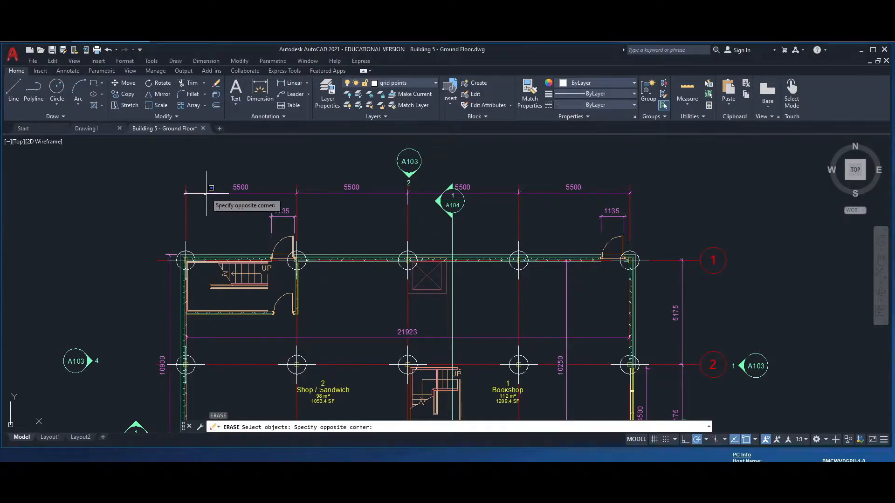
click(218, 193)
right_click(218, 193)
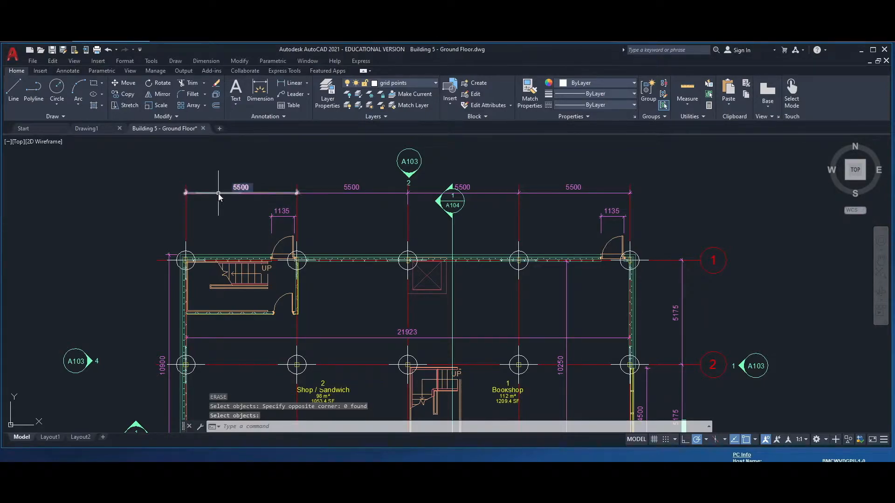
right_click(219, 194)
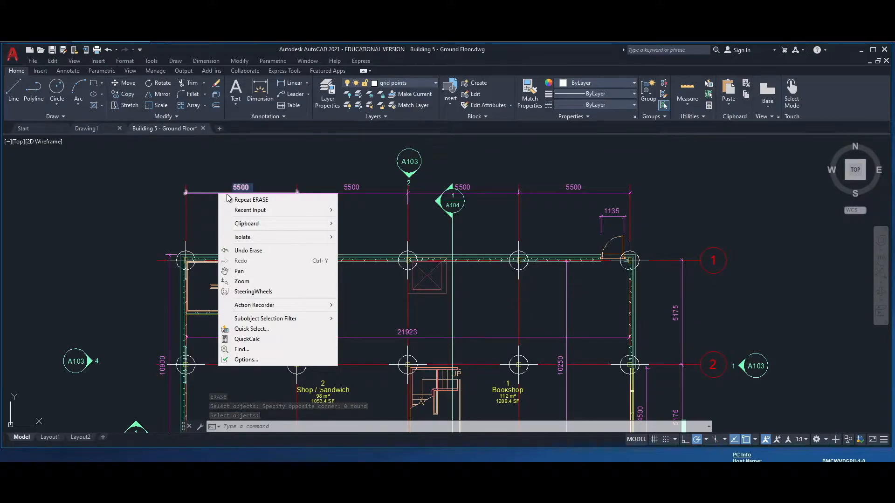
click(248, 251)
Select the top-left 5500 dimension and all similar dimensions, and erase them from the ground floor plan.
click(238, 192)
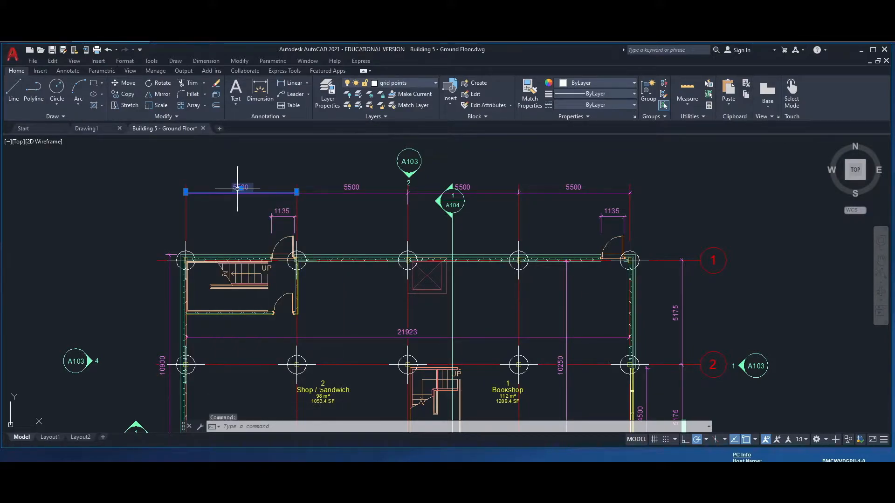
right_click(238, 192)
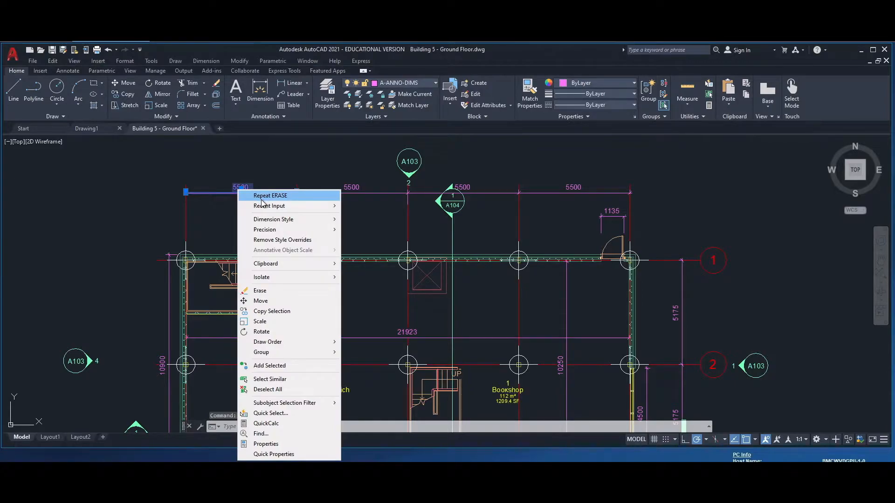
click(273, 379)
text(e)
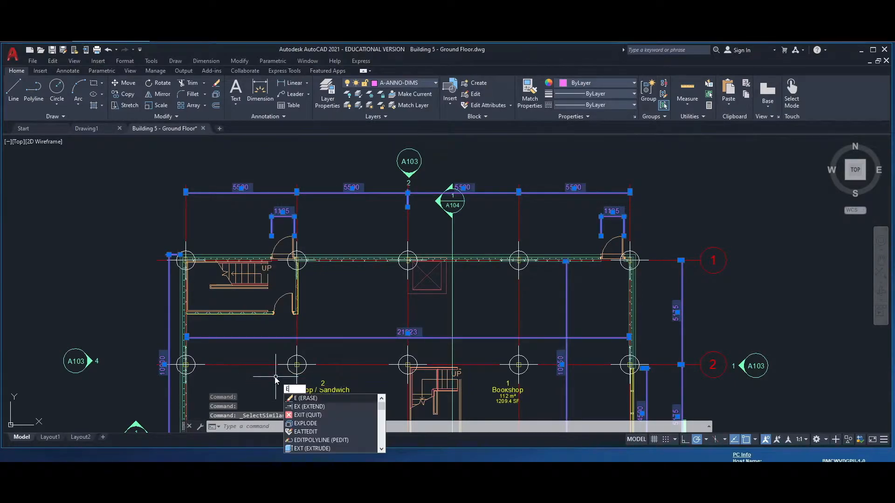
key(Return)
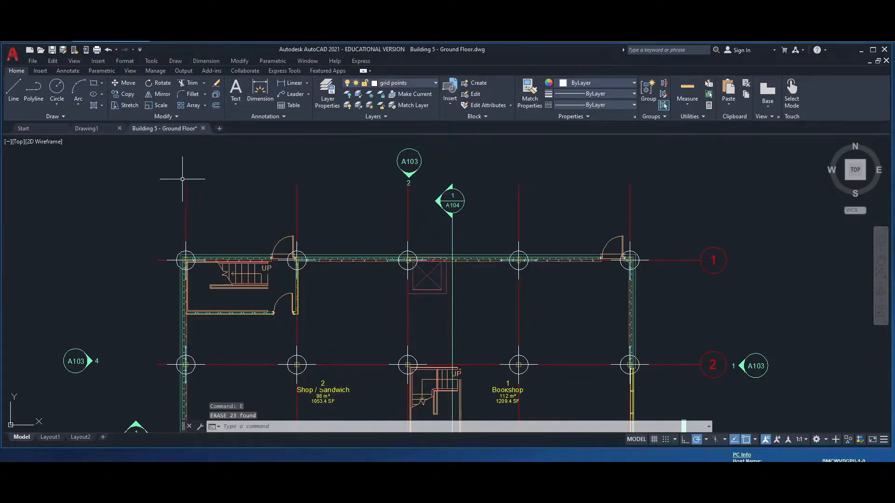
Select the leftmost vertical grid line with all similar S-GRID lines and erase them.
click(186, 201)
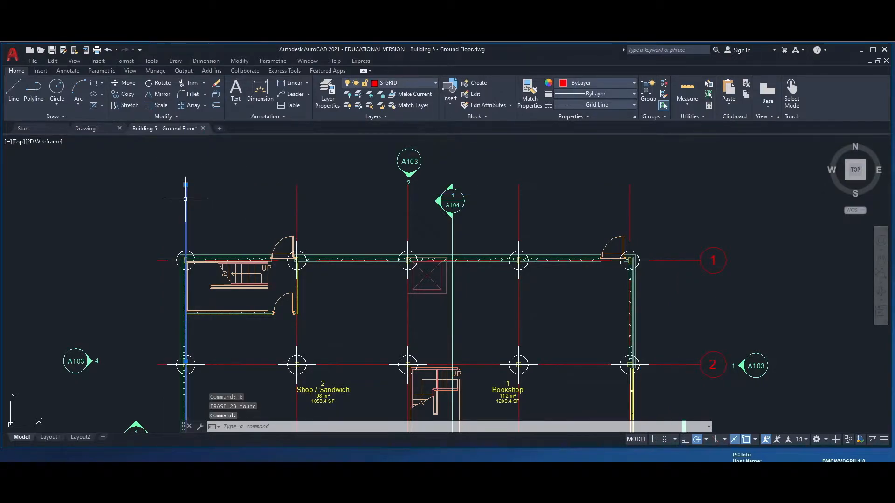
right_click(186, 202)
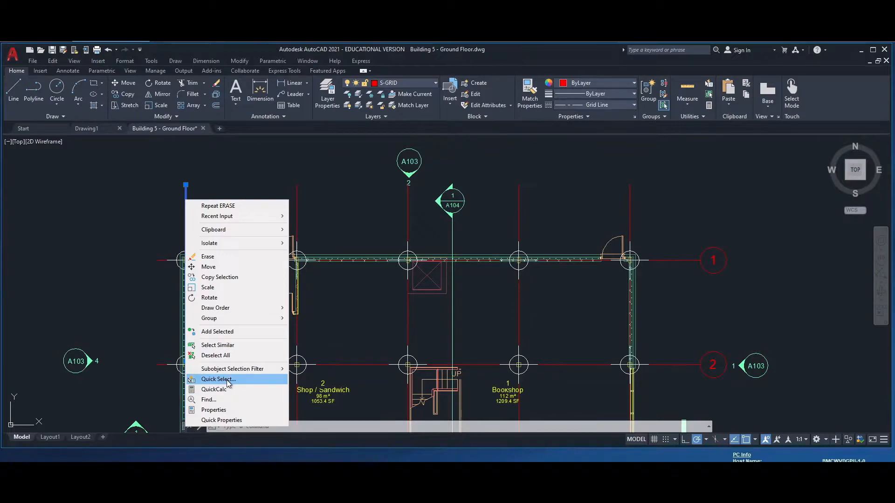
click(228, 345)
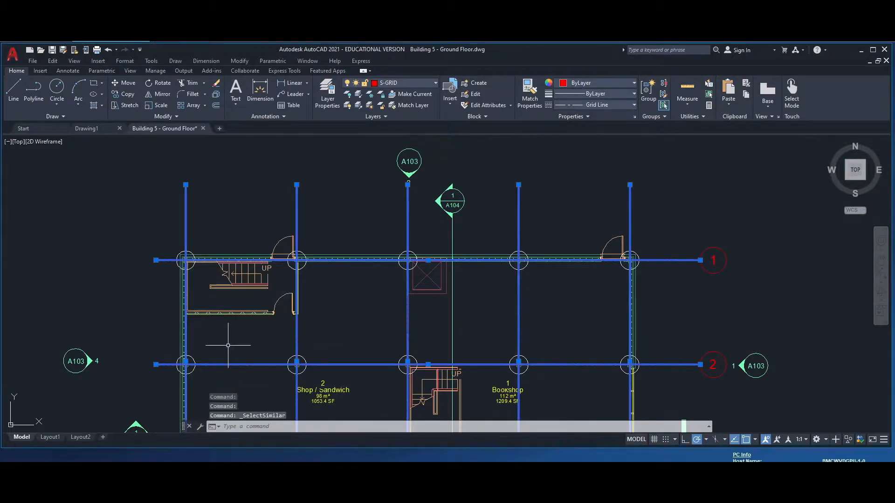
text(e)
key(Return)
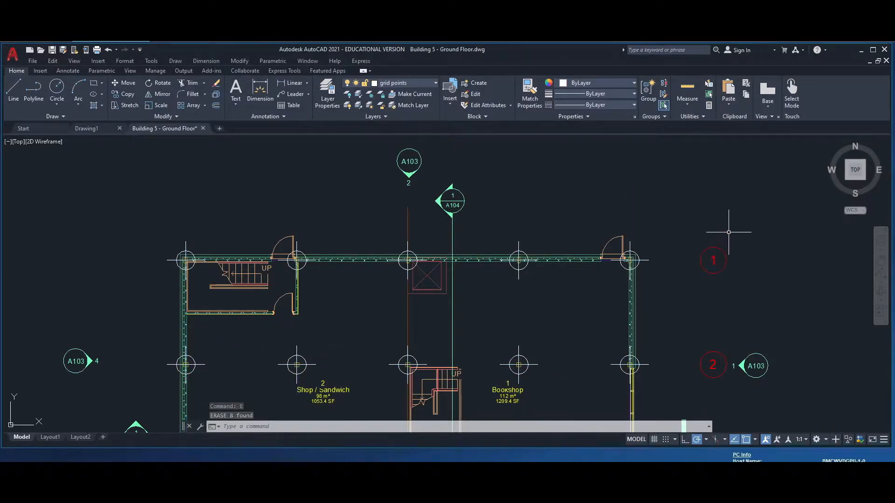
Select the circle of grid bubble 1 with all similar grid bubble circles and erase them.
click(707, 256)
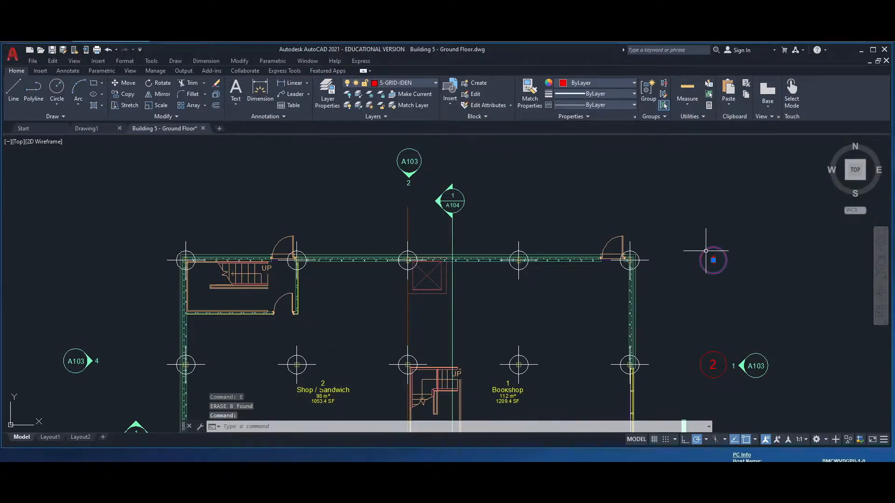
right_click(706, 255)
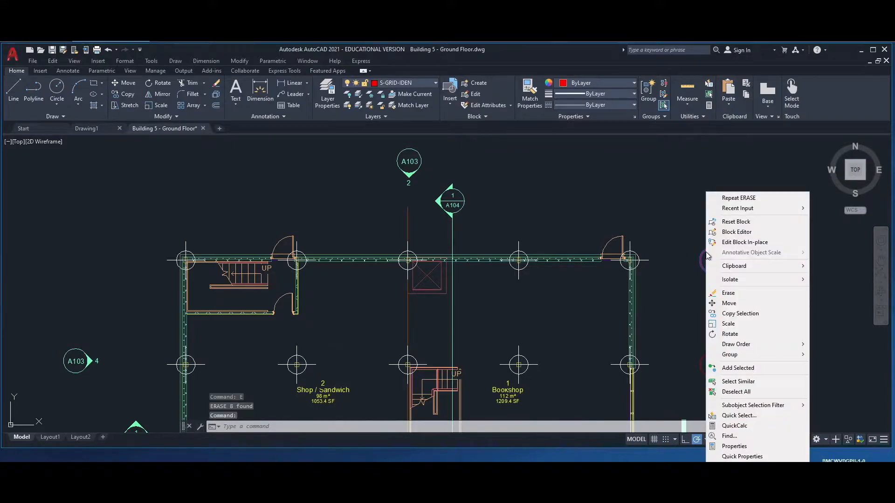
click(730, 382)
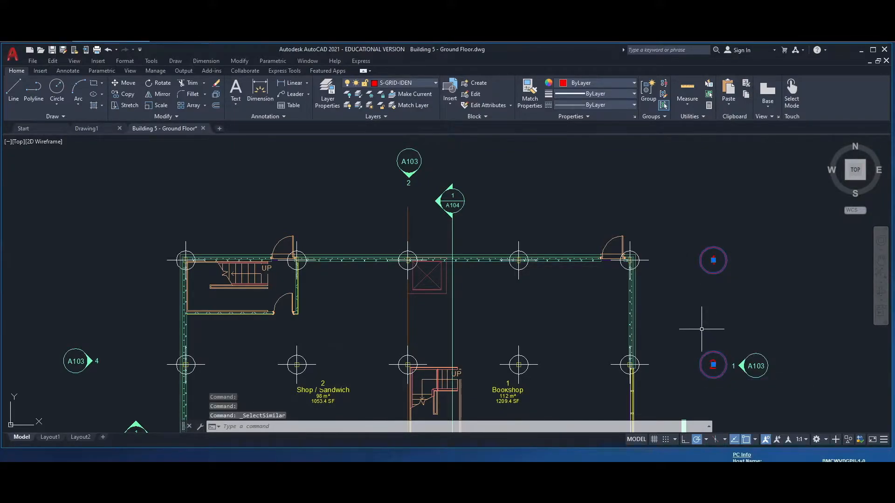
key(Return)
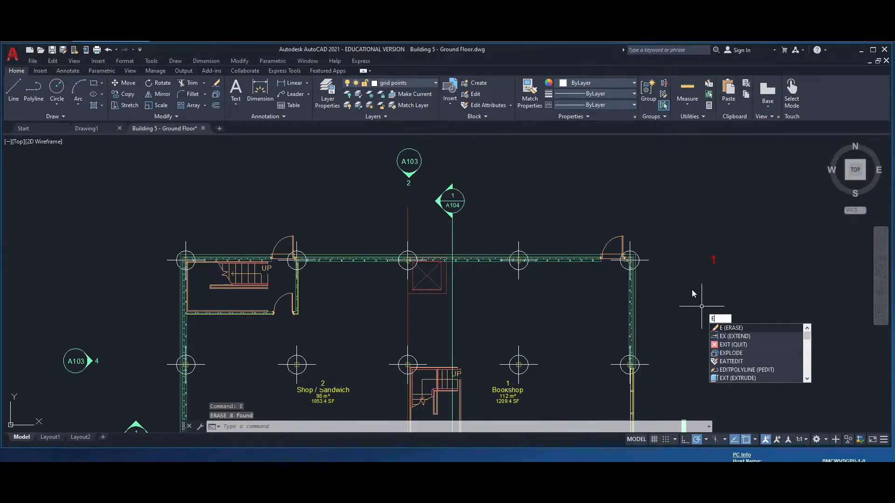
Erase the leftover grid numbers 1 and 2 together with the A103 elevation marker east of the building.
key(Return)
click(680, 236)
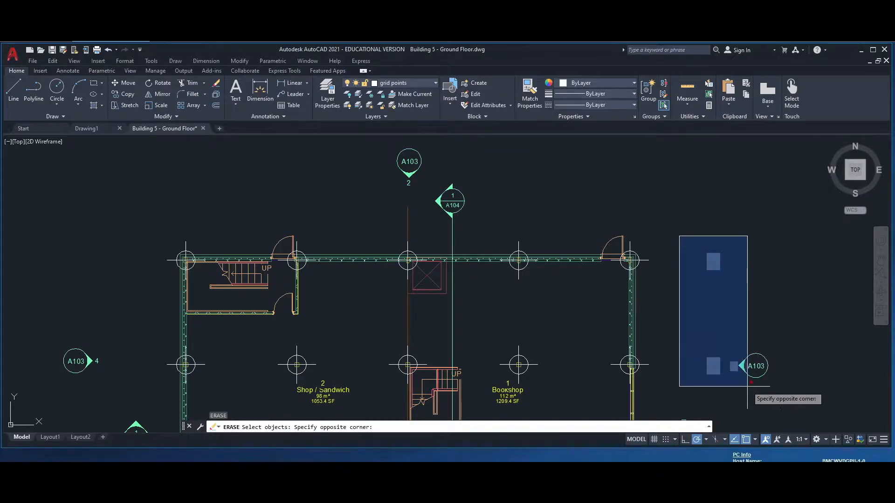
click(787, 397)
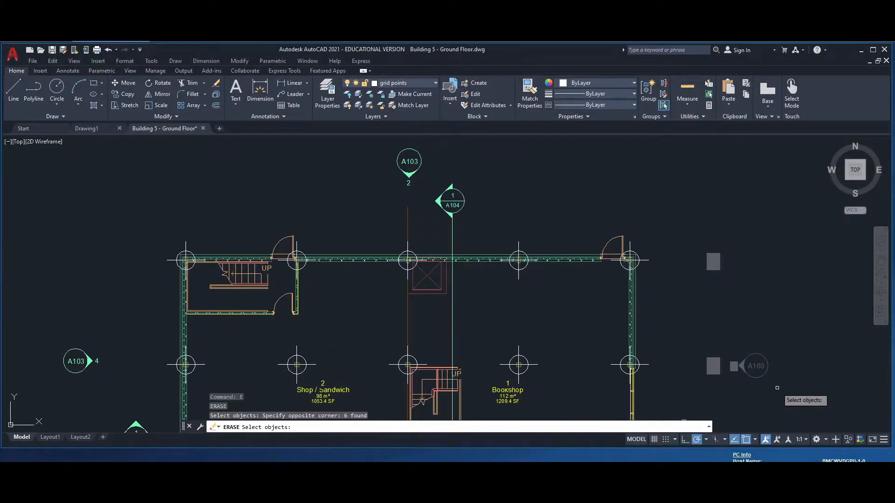
key(Return)
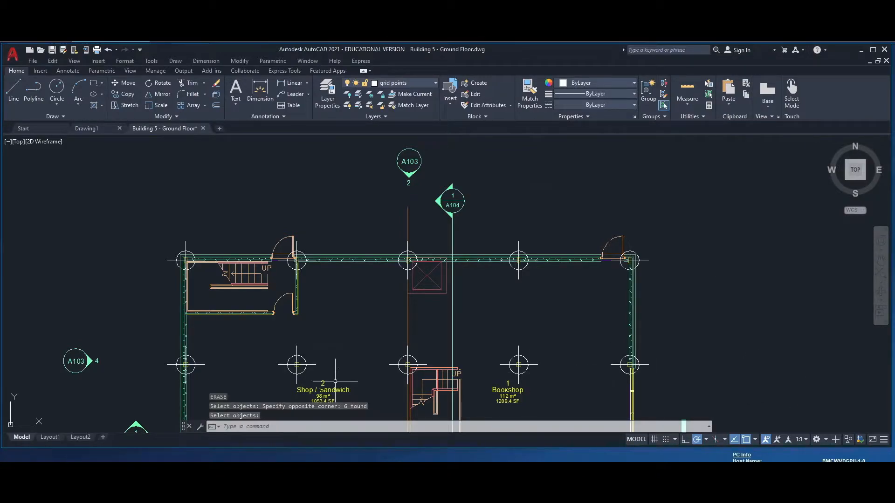
Erase the A103 elevation marker and the A105 section marker on the west side of the building.
middle_drag(336, 310, 390, 234)
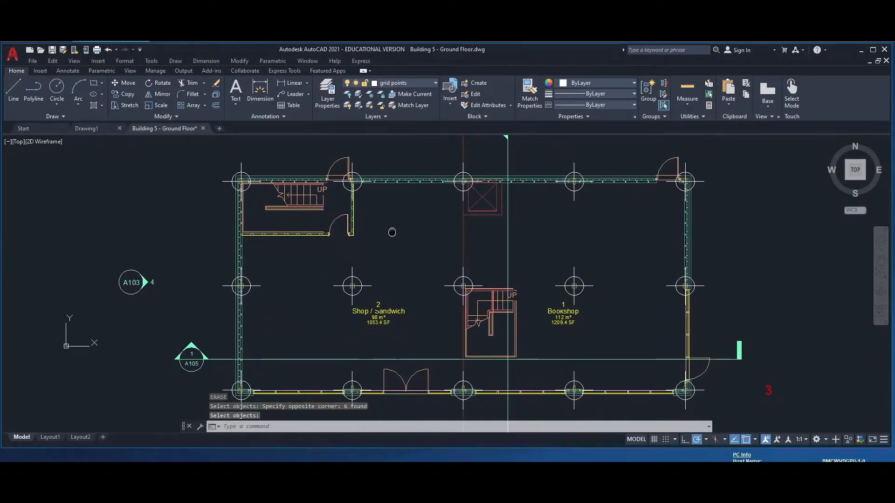
text(E)
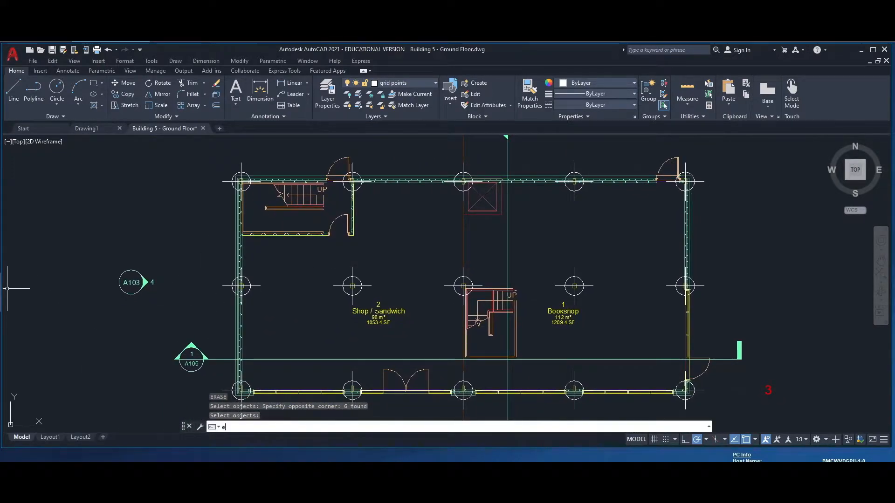
key(Return)
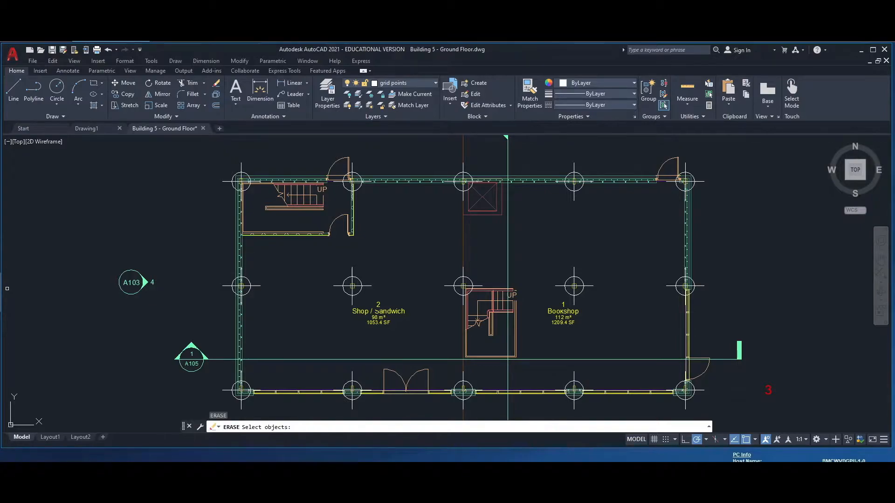
click(102, 253)
click(164, 320)
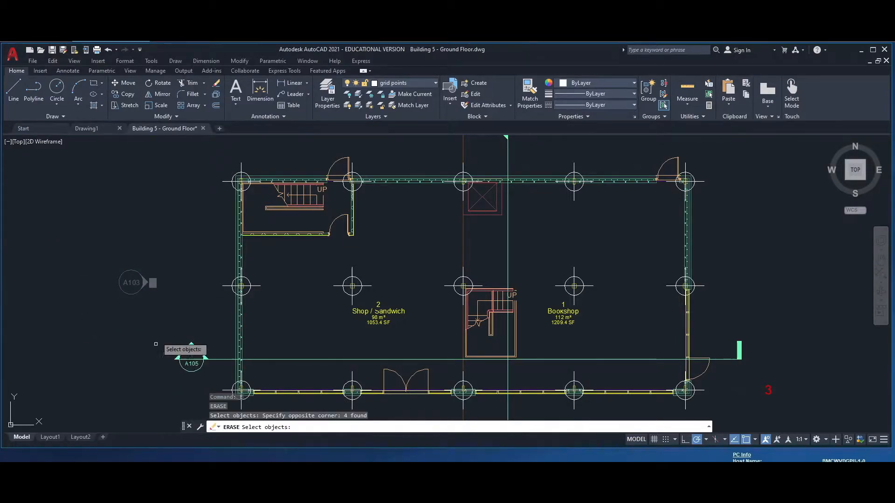
click(160, 329)
click(214, 375)
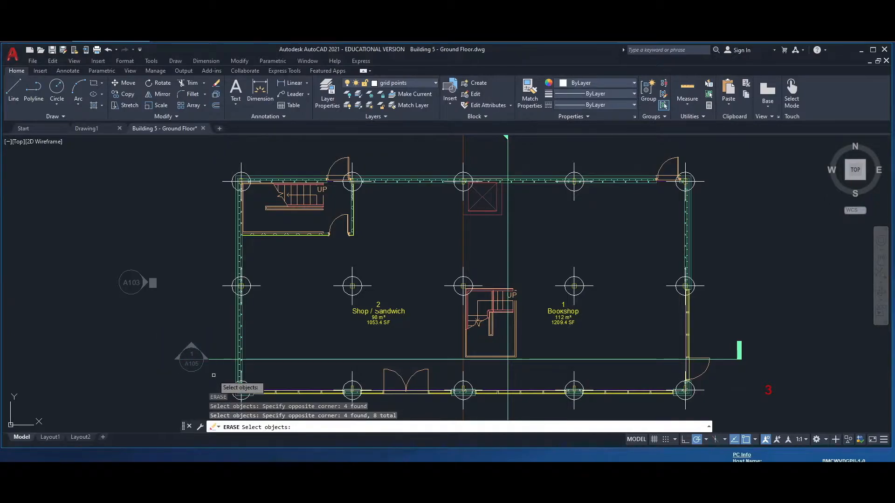
key(Return)
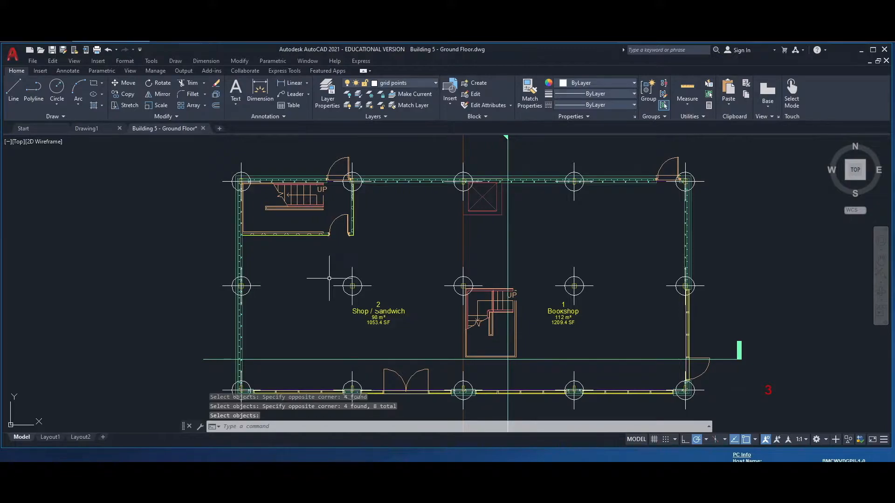
Select one circular column grid point marker with all similar markers and erase them, keeping the square columns.
click(352, 286)
right_click(335, 289)
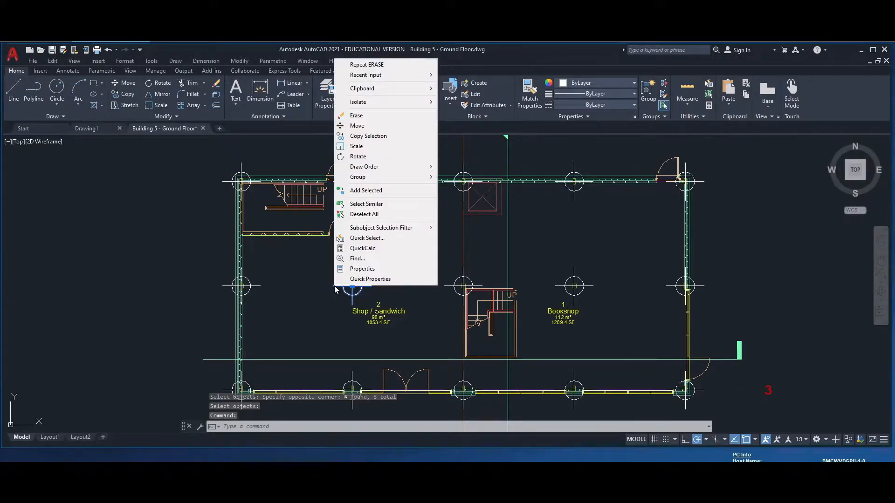
click(370, 207)
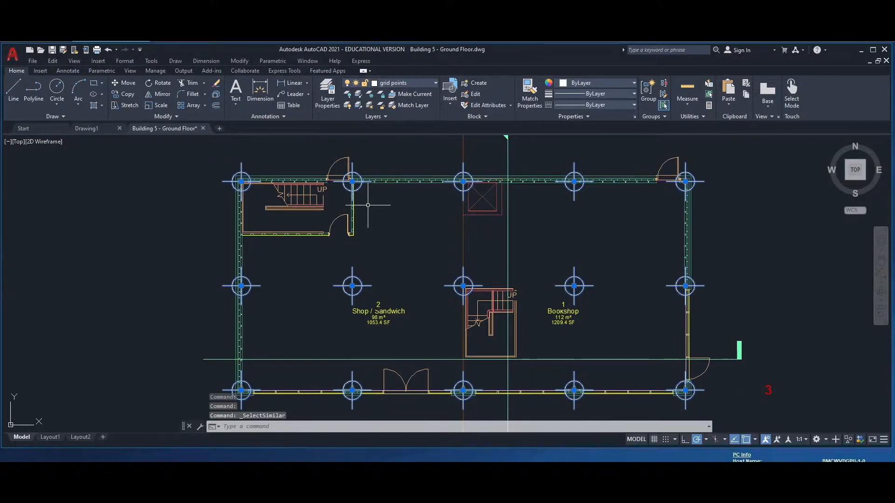
key(Return)
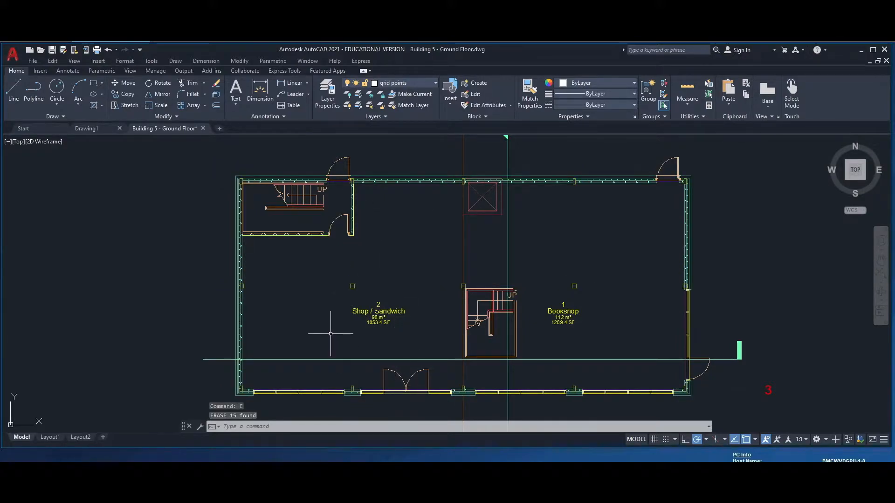
Erase the Shop / Sandwich and Bookshop room labels with their numbers and area texts.
right_click(336, 350)
click(350, 353)
click(336, 297)
click(411, 344)
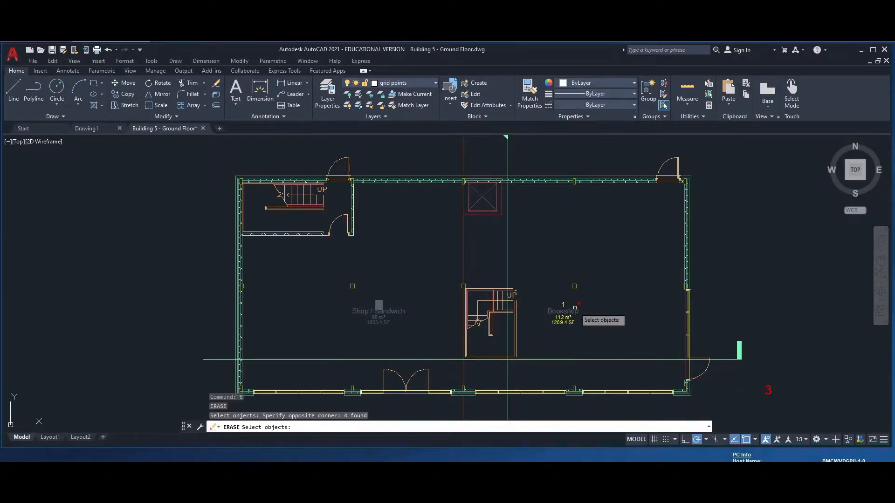
click(536, 293)
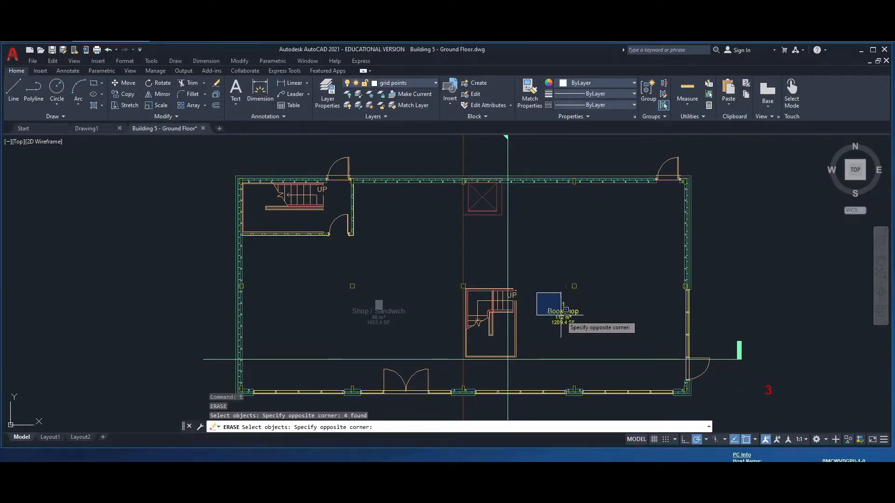
click(586, 330)
key(Return)
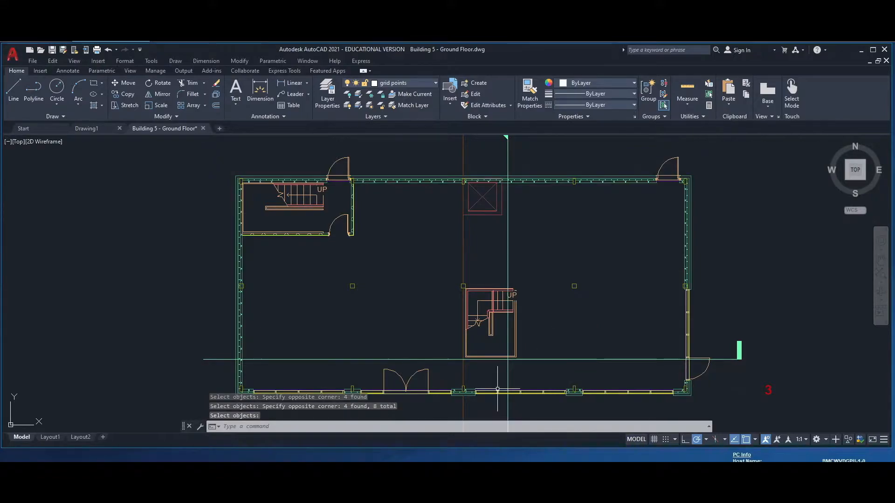
Erase the vertical and horizontal section lines, the section end mark east of the building and one line on grid C.
text(e)
key(Return)
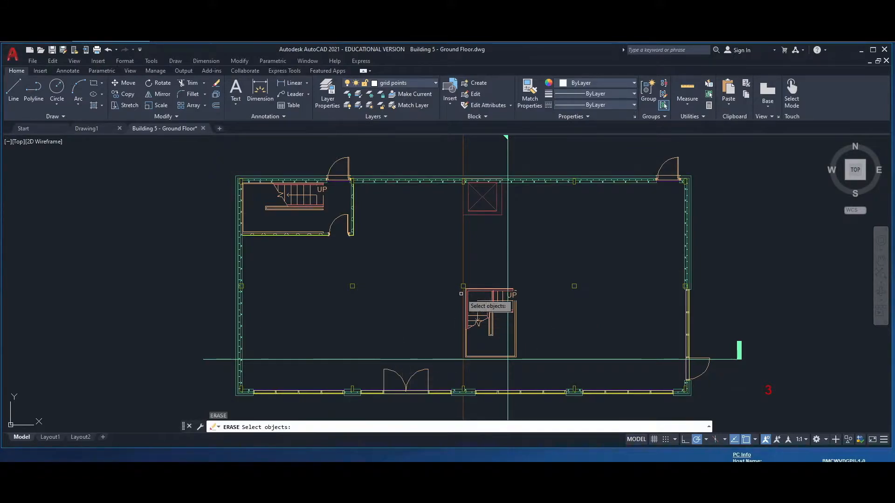
click(463, 236)
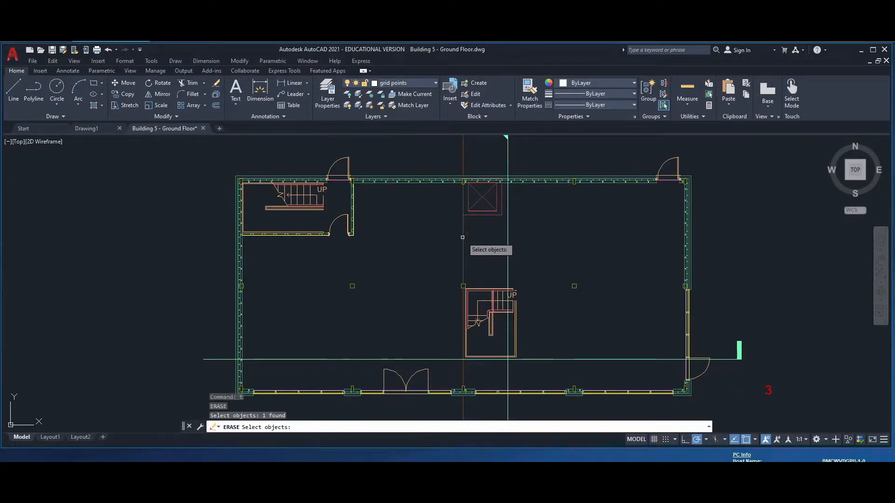
click(509, 255)
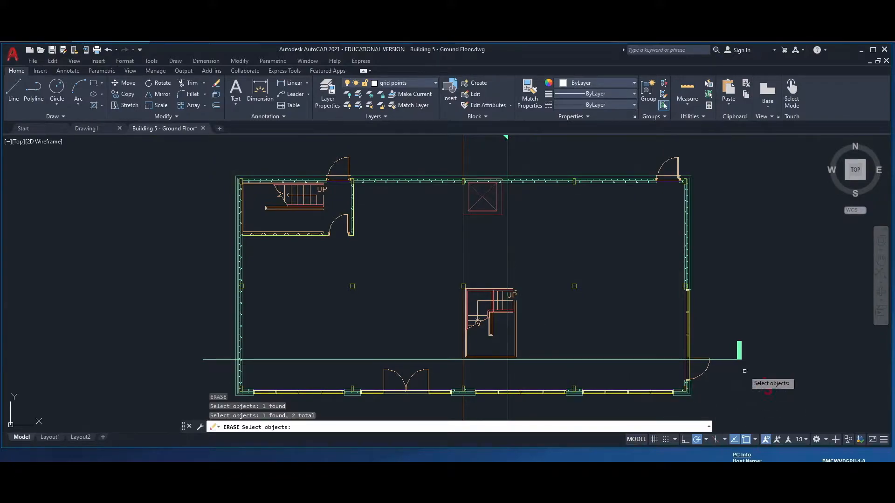
click(732, 359)
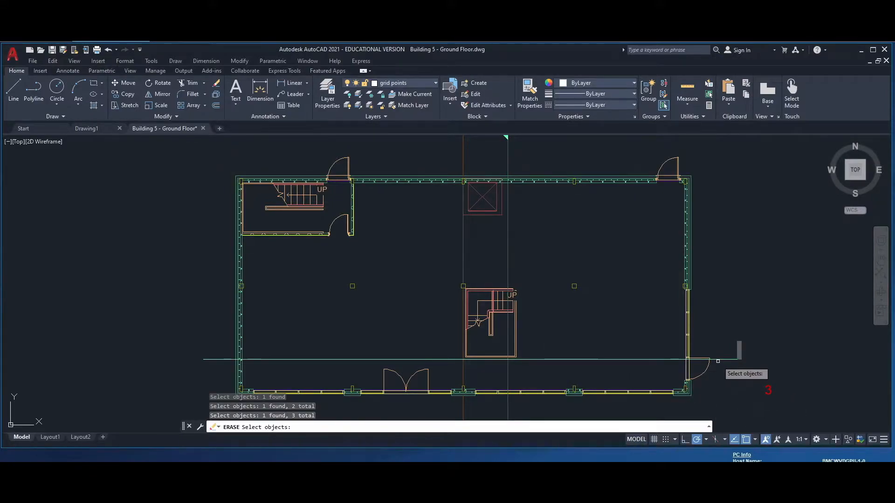
click(766, 390)
click(751, 382)
click(777, 395)
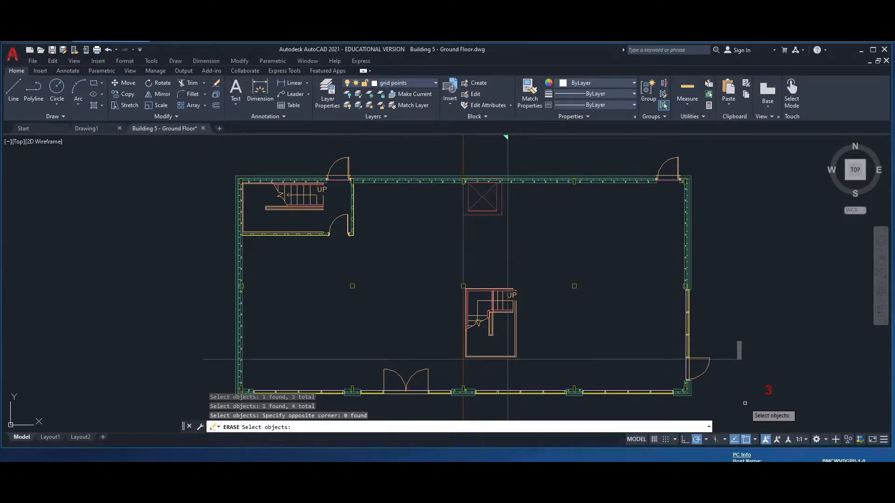
key(Return)
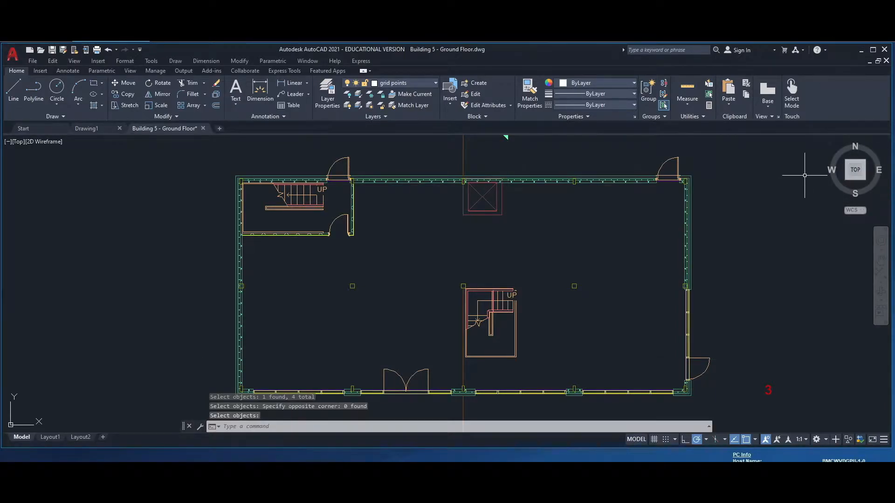
Erase the A103 and A104 markers north of the building, grid letters A to E, the section end mark south of it and grid number 3.
scroll(760, 227, up, 2)
scroll(741, 236, down, 2)
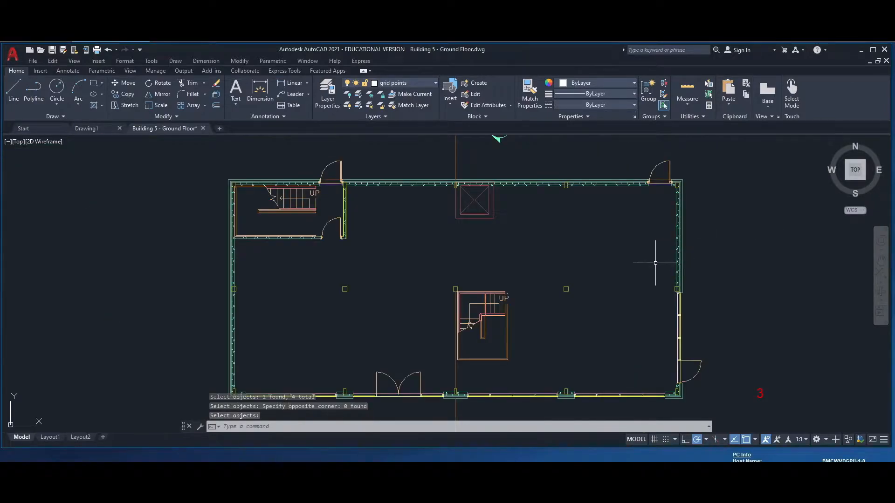
scroll(598, 264, down, 2)
mouse_move(600, 260)
middle_down()
mouse_move(593, 198)
mouse_move(555, 241)
mouse_move(557, 268)
middle_up()
text(e)
key(Return)
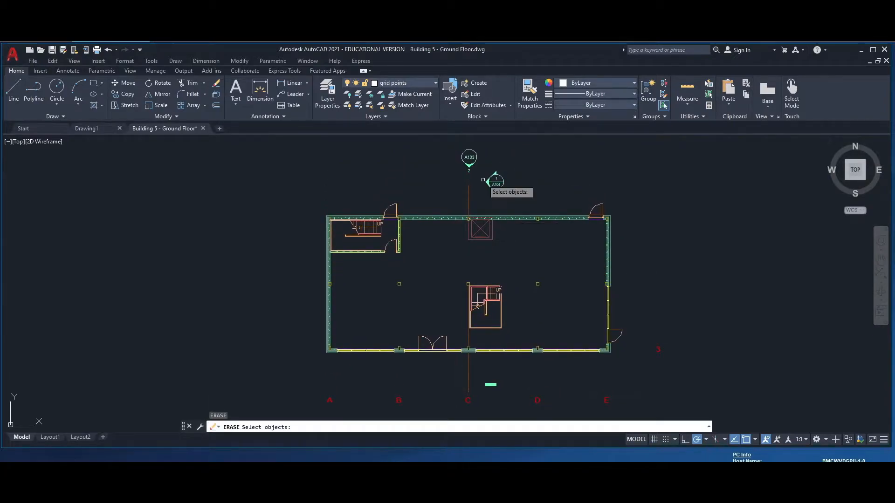
click(447, 143)
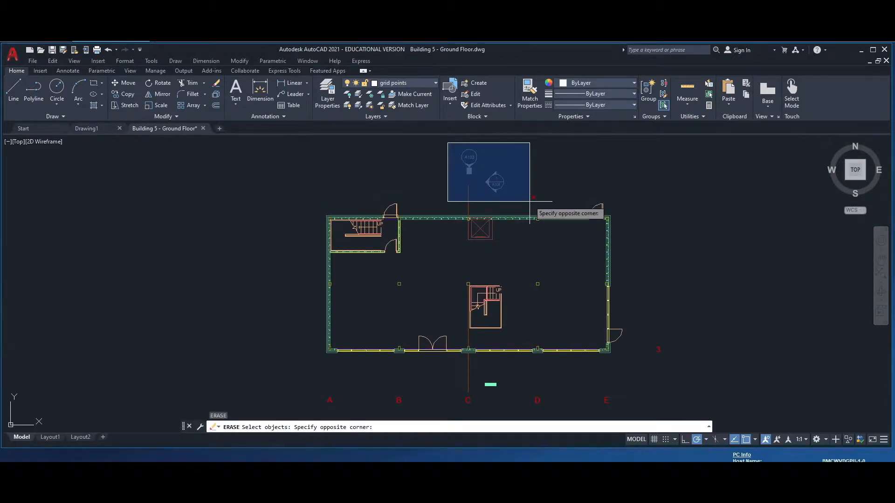
click(495, 188)
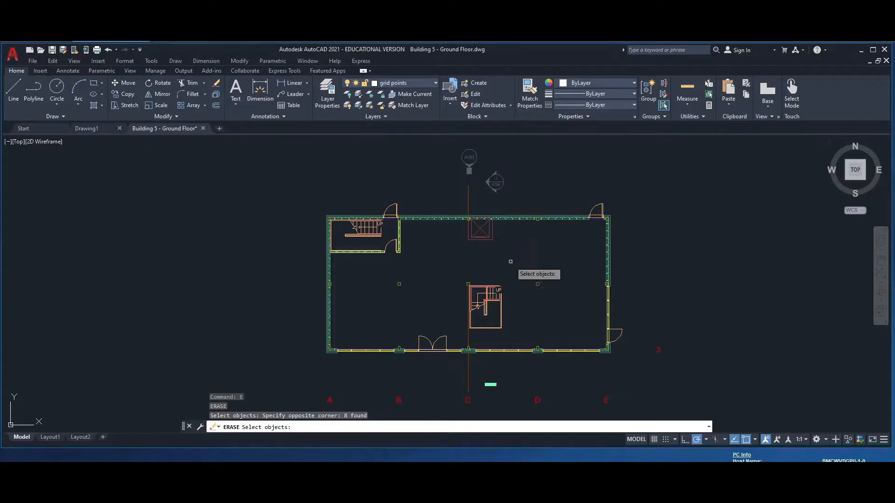
click(310, 379)
click(694, 414)
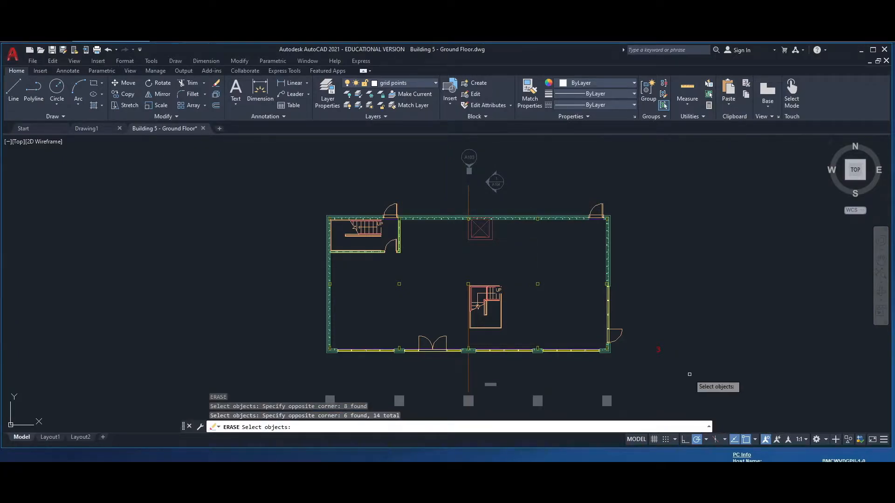
click(643, 329)
click(678, 368)
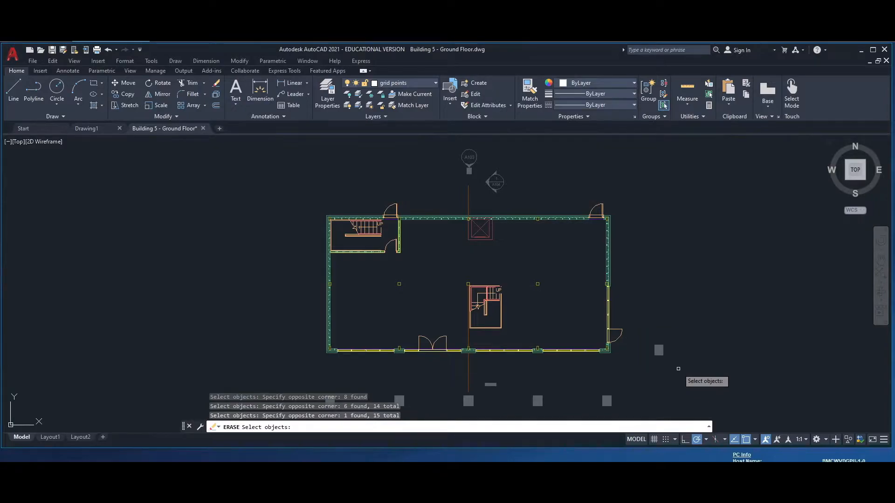
key(Return)
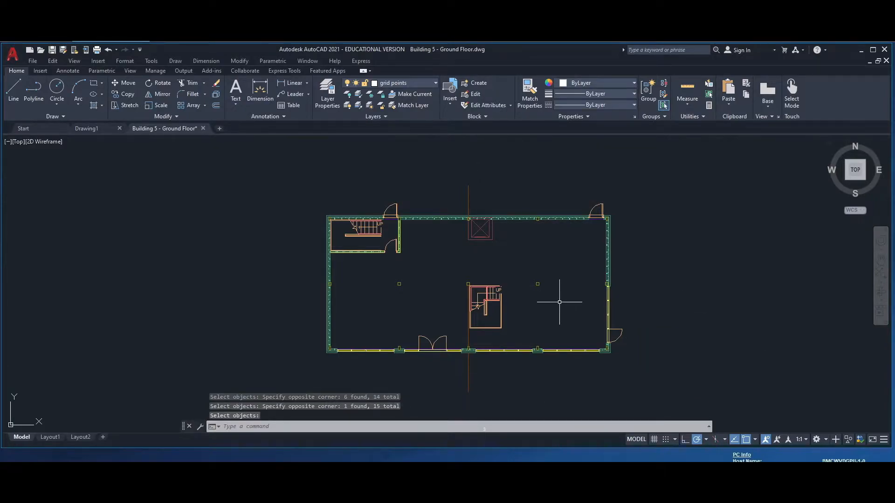
Erase the remaining overlapping line pieces on grid C through the building and regenerate the drawing.
key(Return)
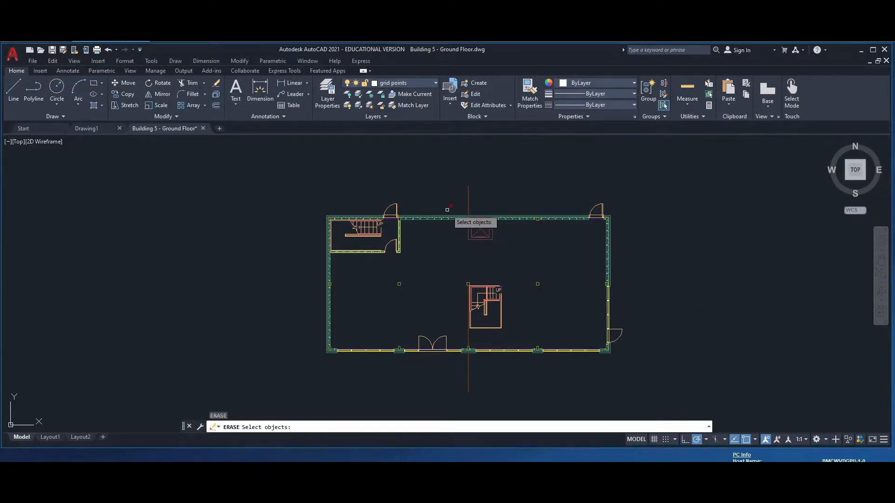
click(470, 201)
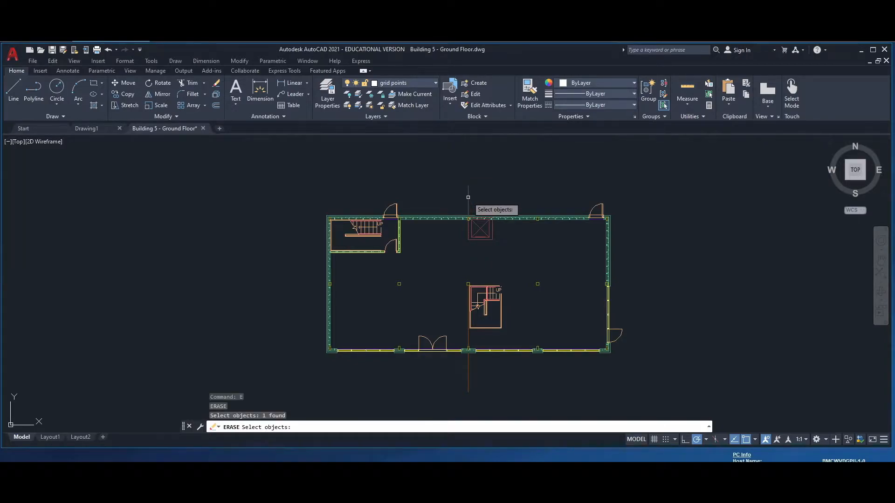
click(467, 338)
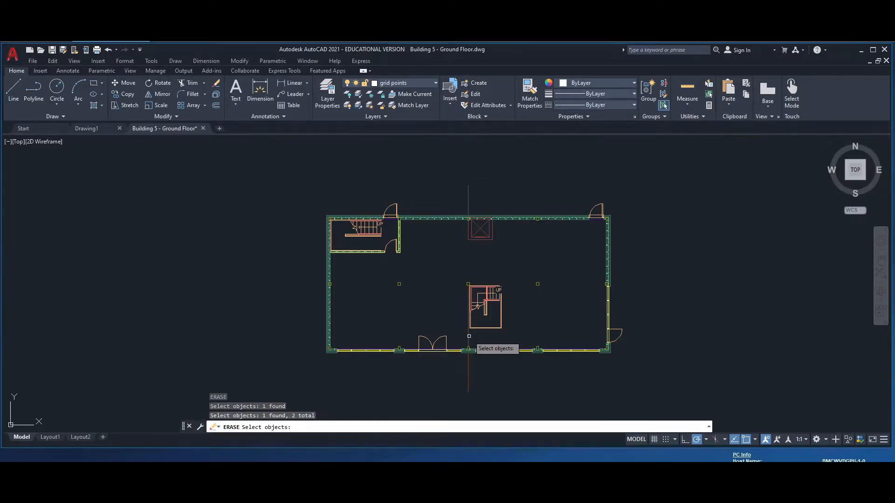
click(471, 357)
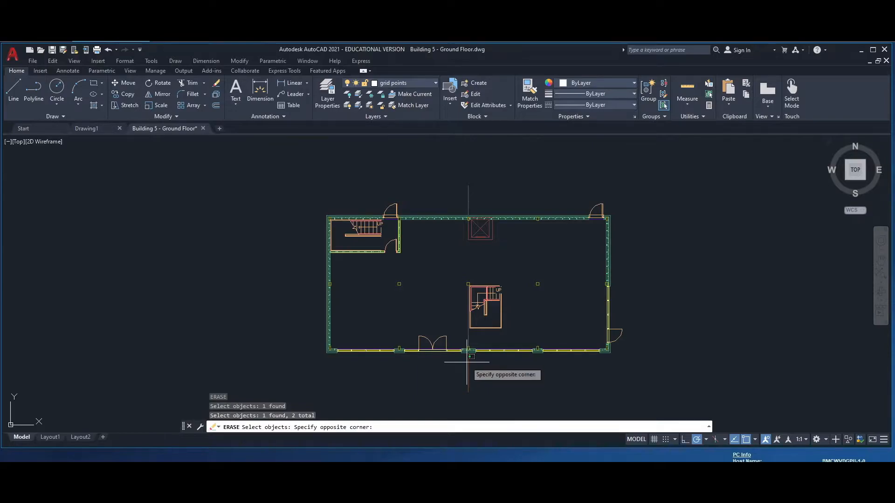
click(471, 379)
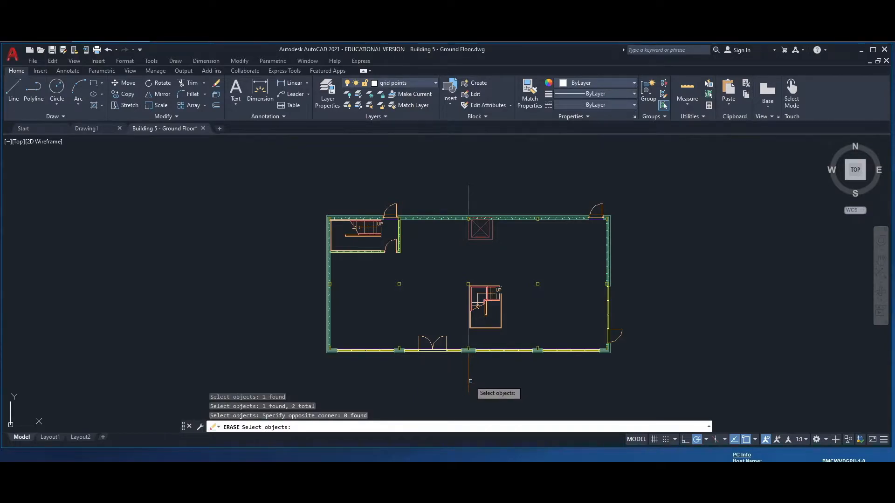
click(471, 381)
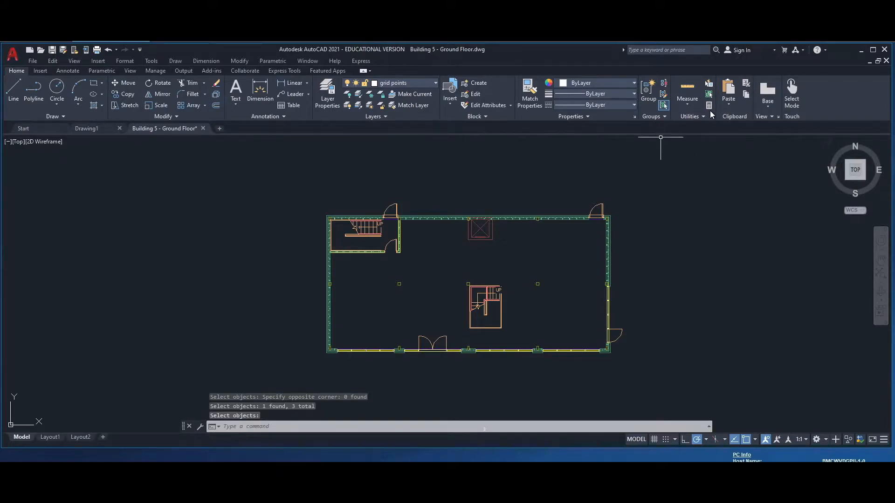
text(rege)
key(Return)
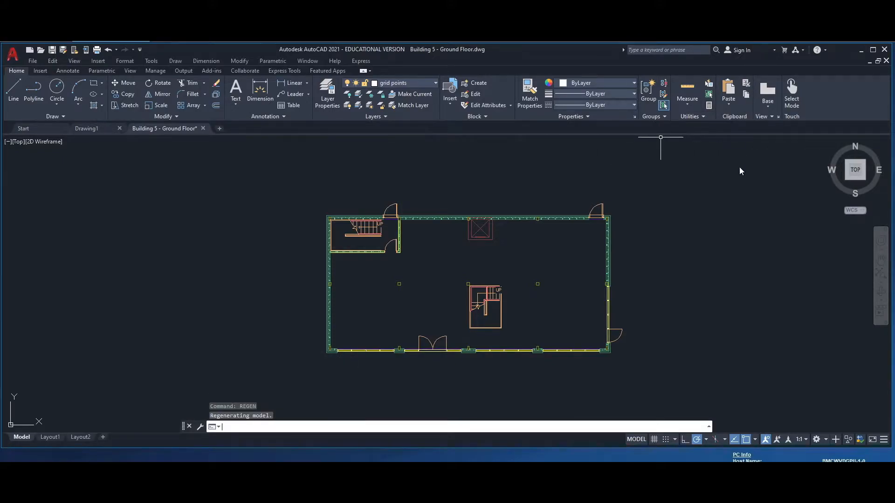
Erase the leftover elevation marker south of the building.
scroll(692, 211, up, 2)
scroll(681, 210, down, 2)
scroll(681, 209, down, 2)
scroll(681, 209, up, 2)
scroll(681, 209, down, 2)
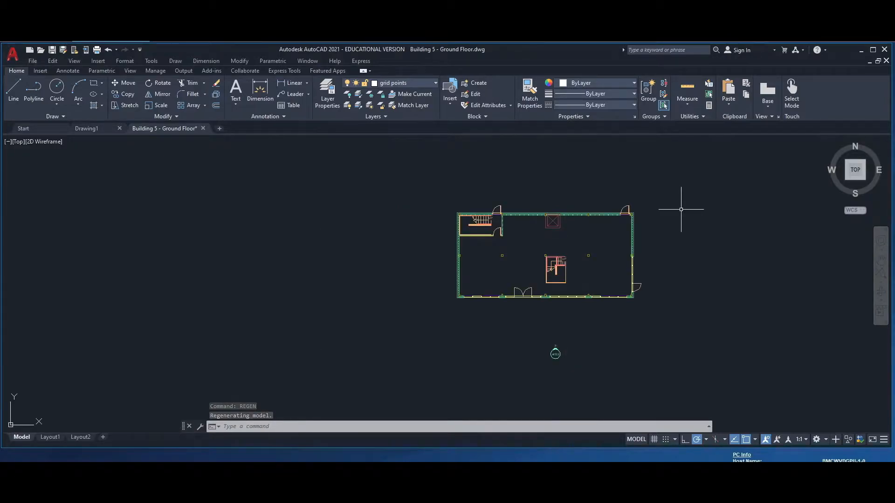
middle_drag(701, 260, 567, 251)
text(e)
key(Return)
click(437, 299)
click(474, 332)
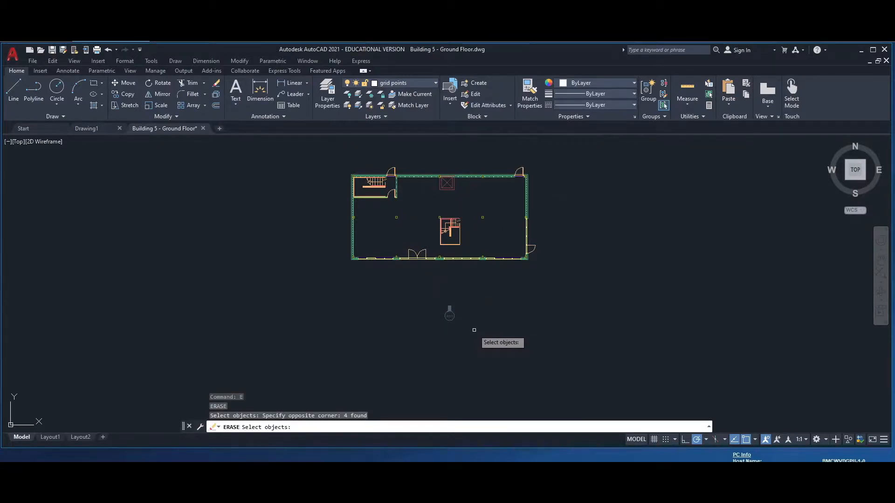
key(Return)
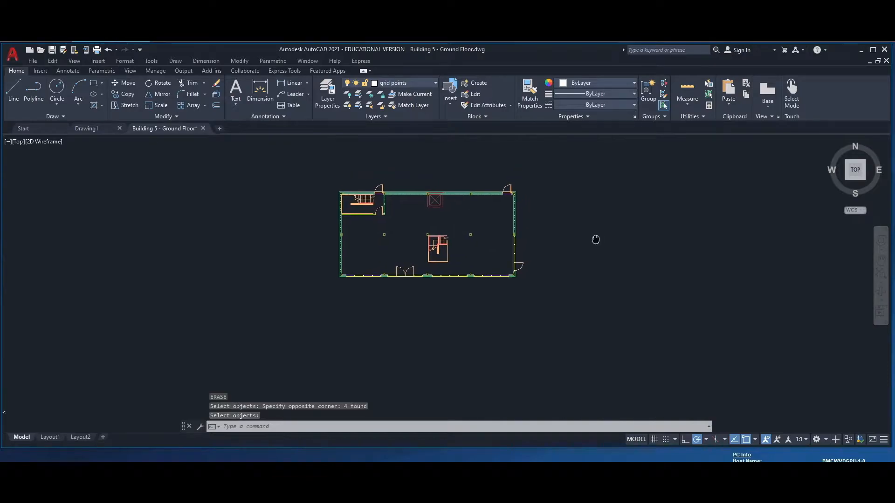
Examine the cleaned floor plan and the area around it for leftover annotations.
scroll(607, 242, up, 2)
scroll(606, 243, down, 4)
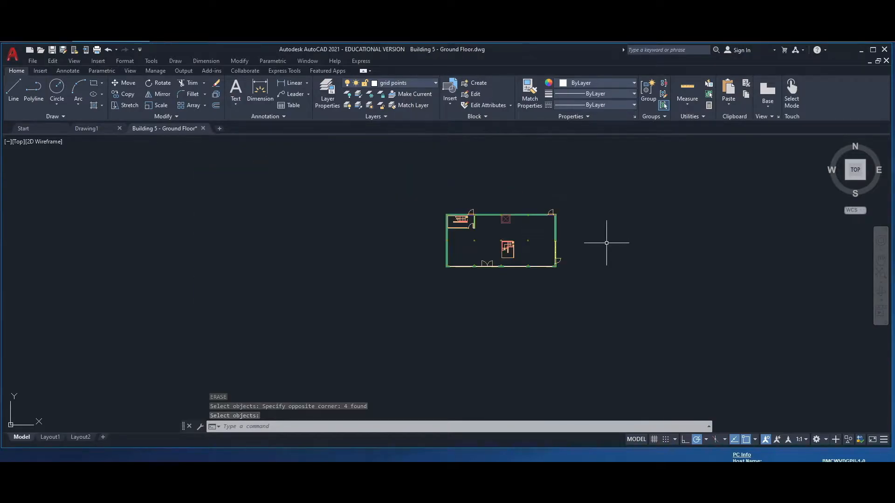
middle_drag(599, 231, 531, 260)
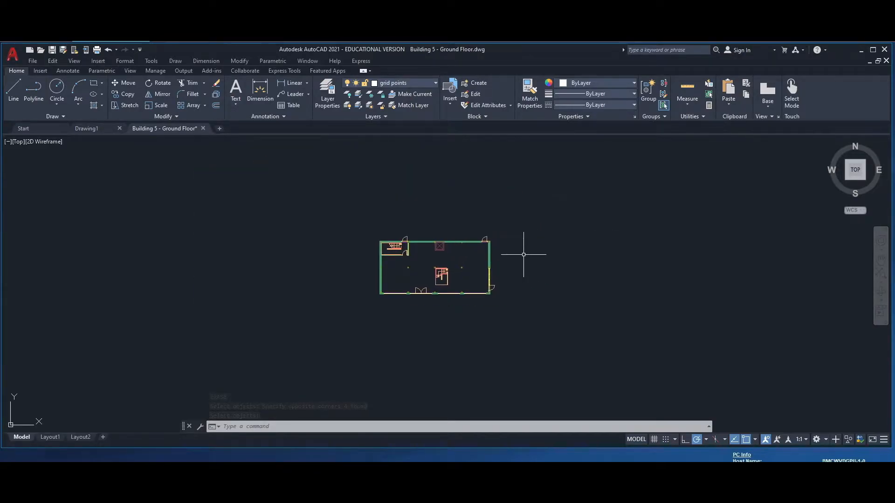
scroll(524, 254, down, 2)
scroll(523, 254, up, 5)
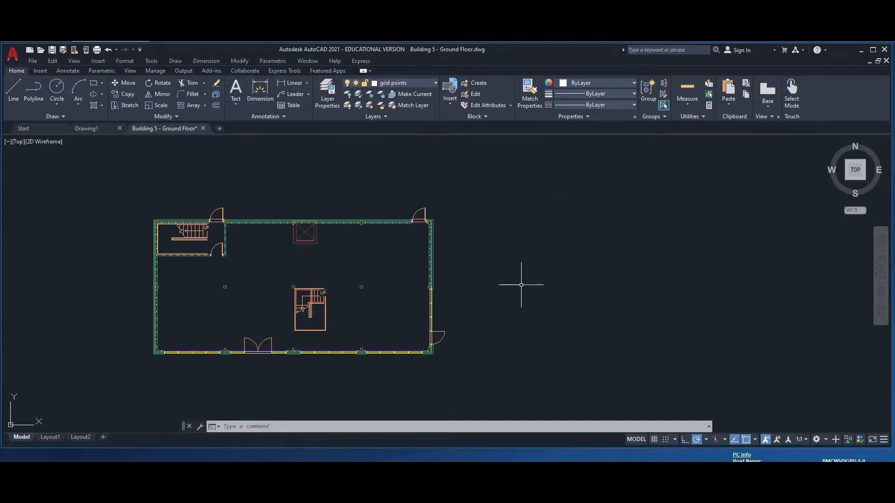
scroll(493, 304, up, 2)
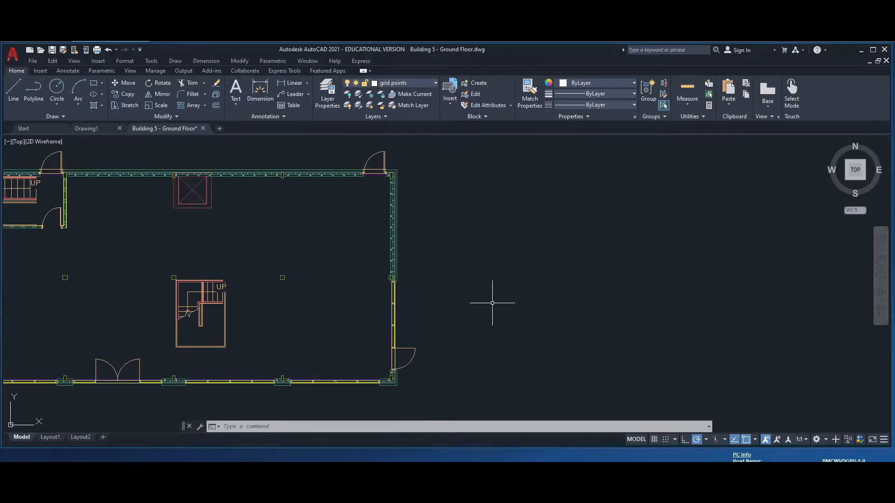
scroll(492, 296, down, 2)
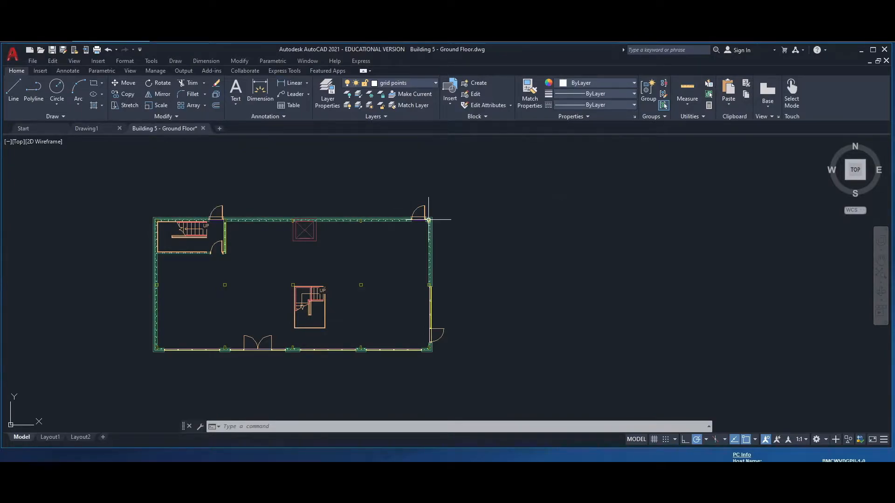
Rotate the entire ground floor plan 180 degrees about a point just west of the central staircase.
mouse_move(428, 219)
text(OAte)
key(Return)
text(RO)
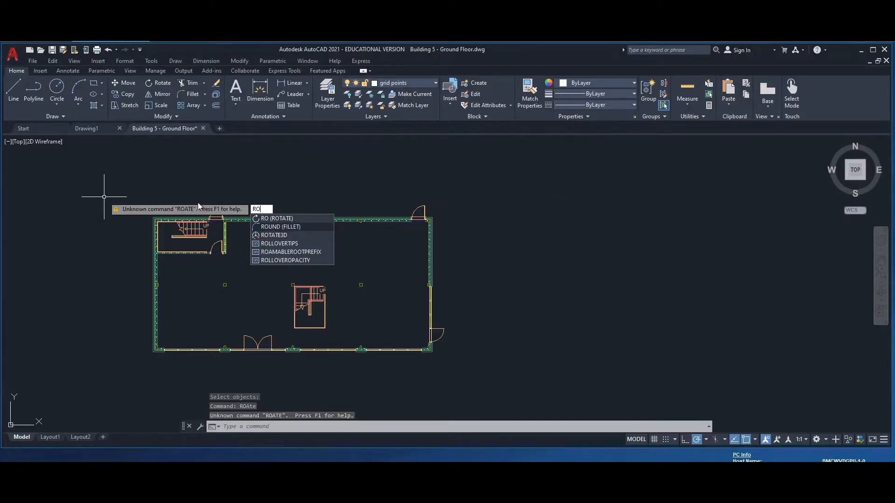
text(TATE)
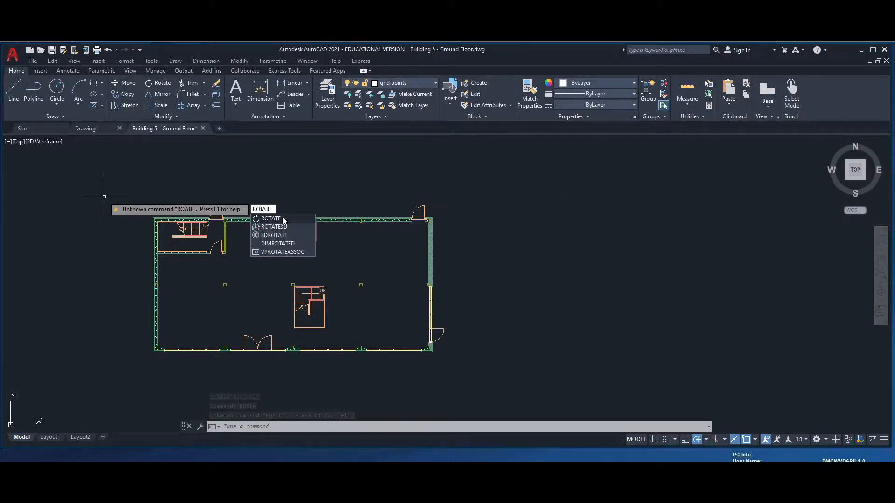
key(Return)
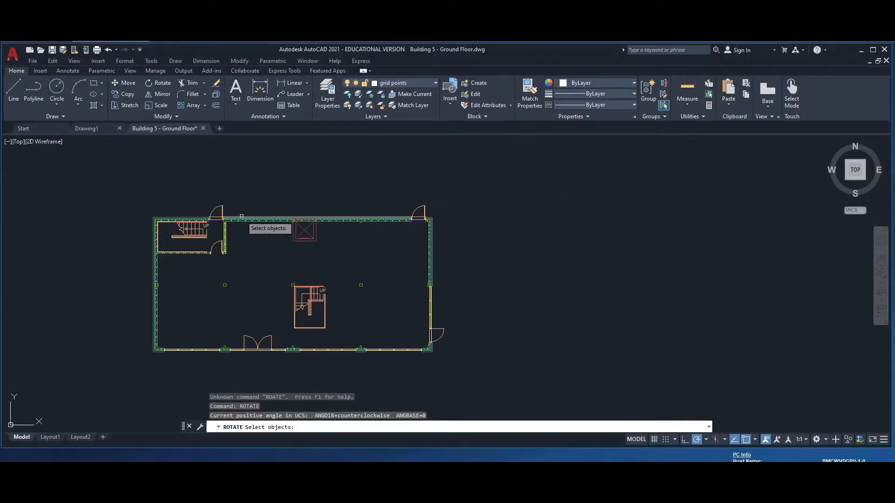
click(113, 195)
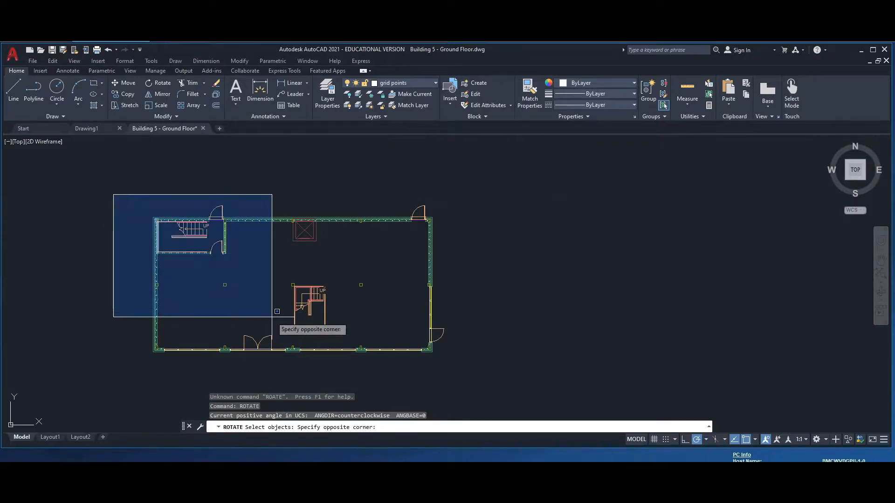
click(495, 376)
key(Return)
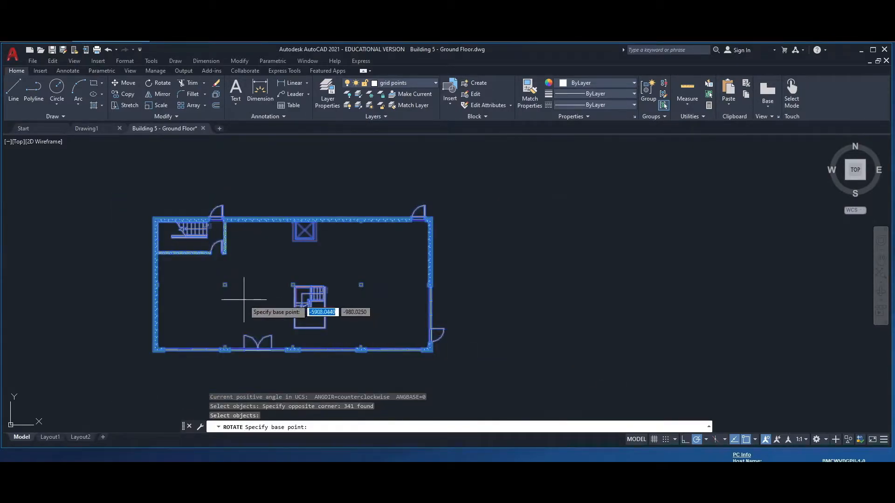
click(260, 291)
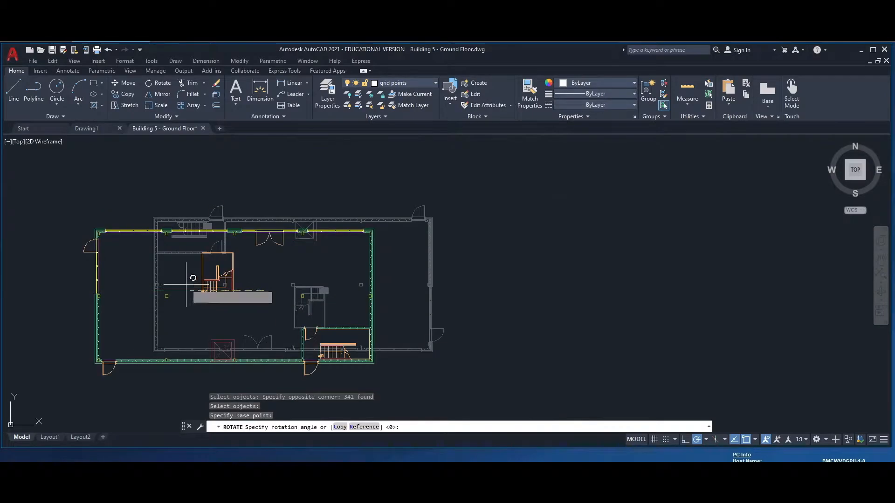
click(58, 291)
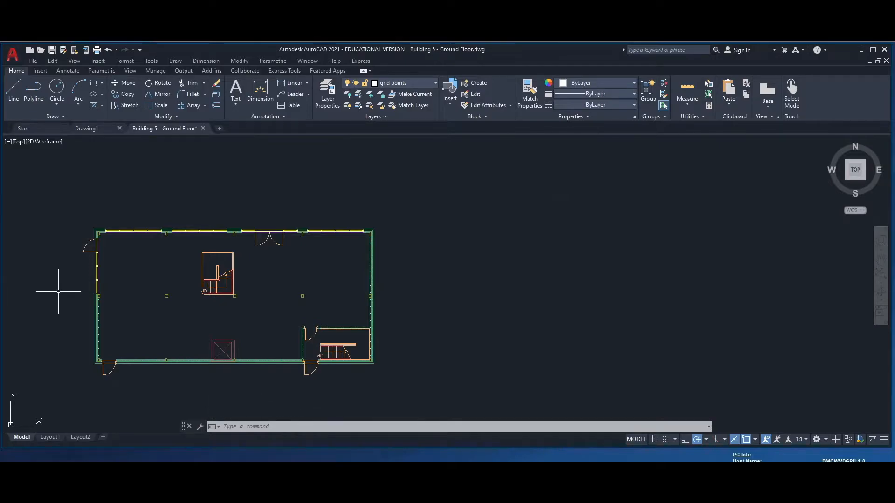
Save the ground floor plan, switch to Drawing1 in Civil 3D and load Building 5 - Ground Floor as the block source.
click(53, 50)
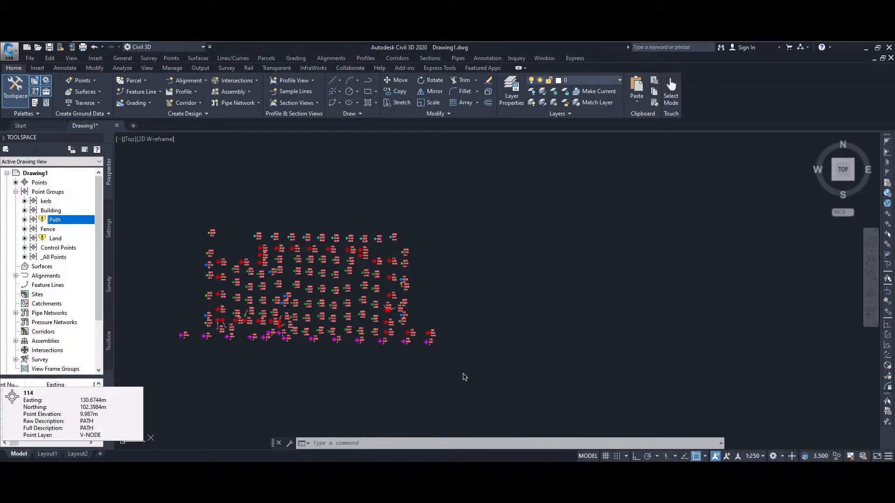
click(96, 58)
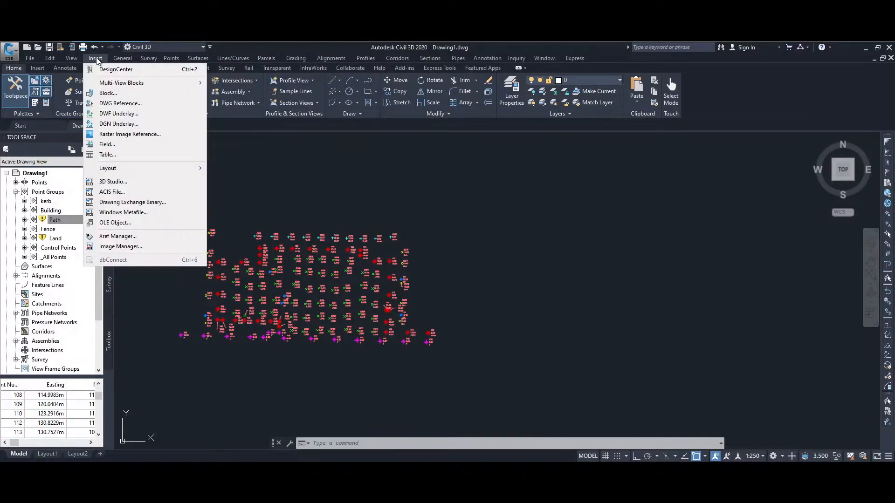
click(108, 93)
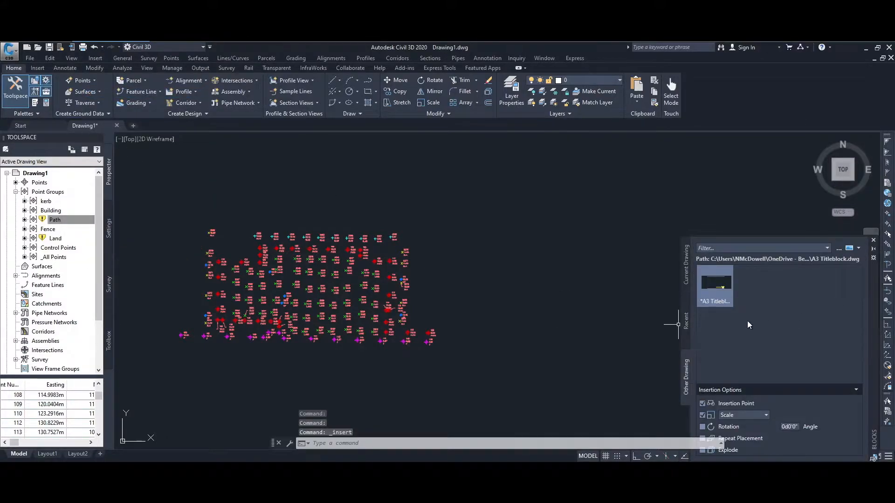
click(838, 249)
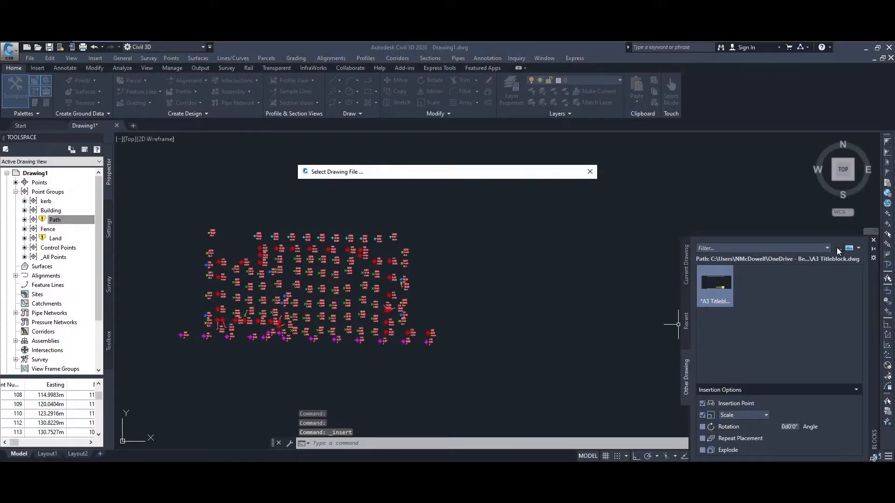
click(382, 221)
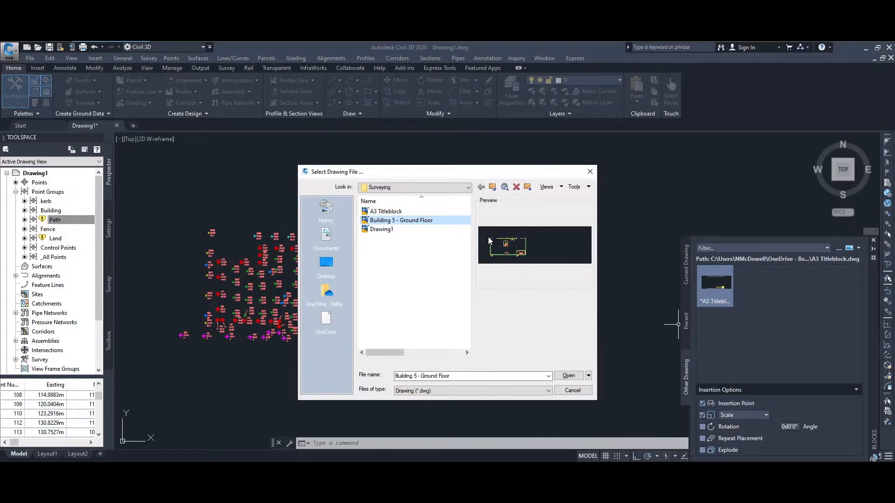
click(567, 376)
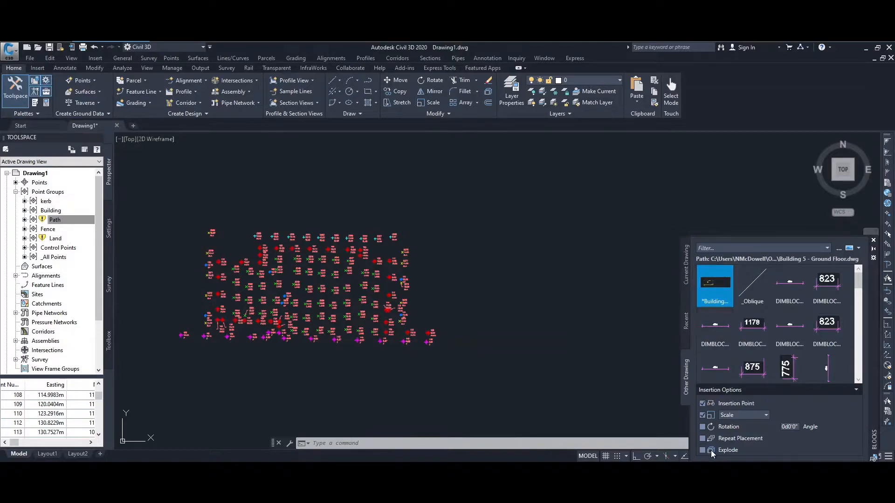
Insert the ground floor plan as a block in the empty area east of the survey points, at X and Y scale 1.
click(715, 298)
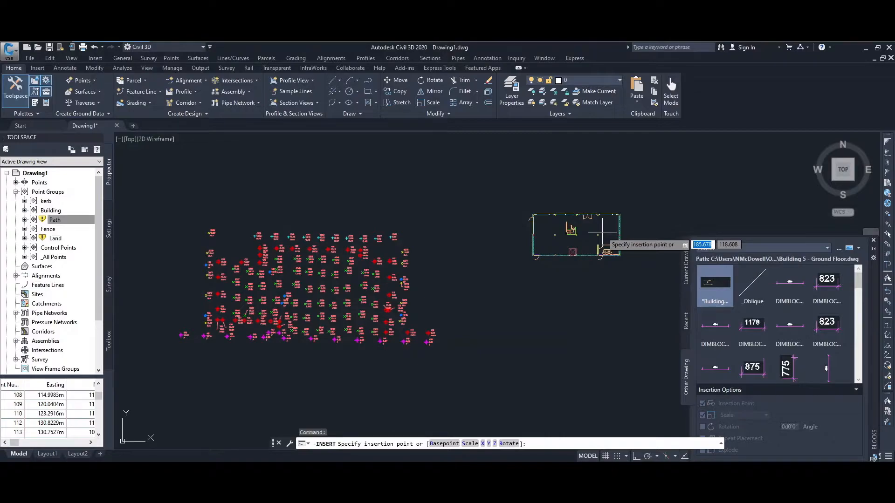
click(602, 232)
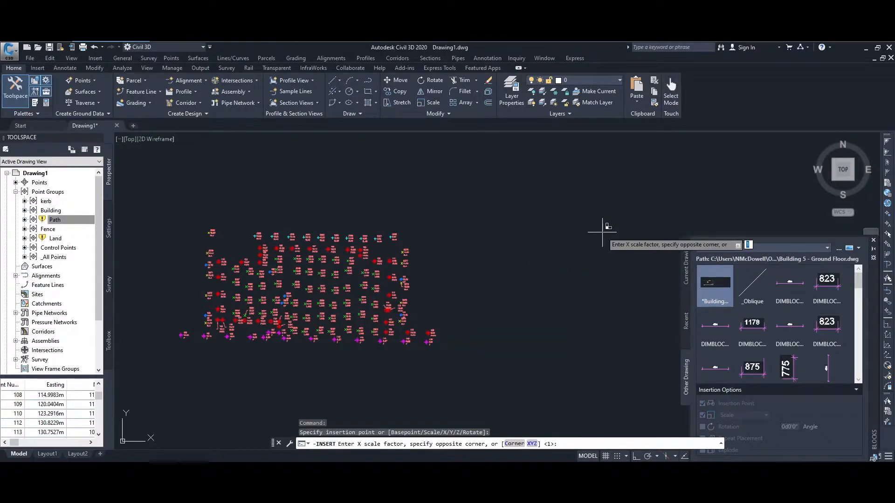
key(Return)
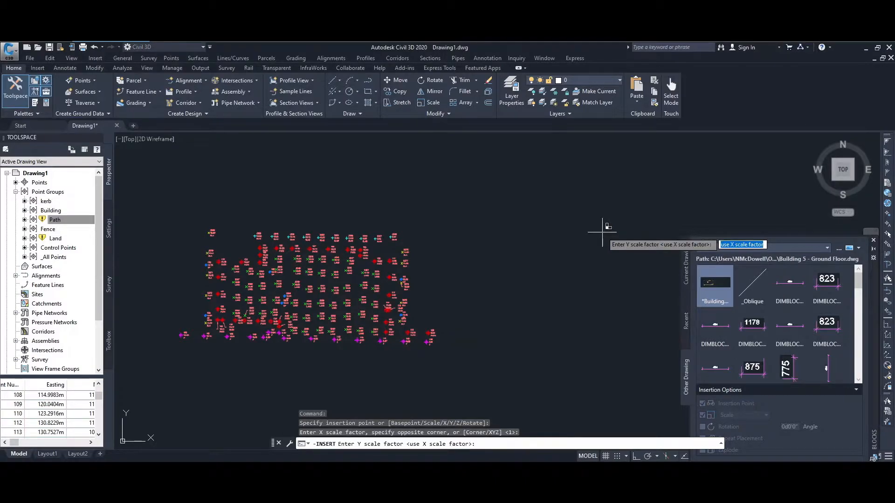
key(Return)
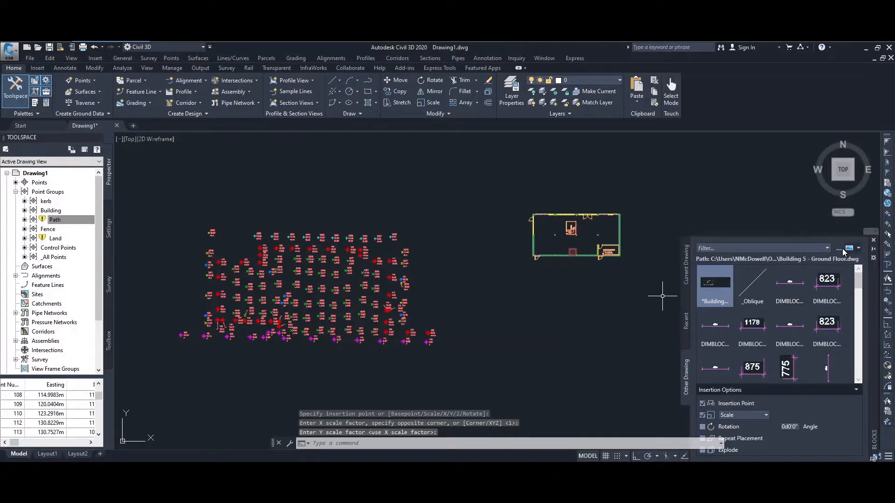
click(873, 240)
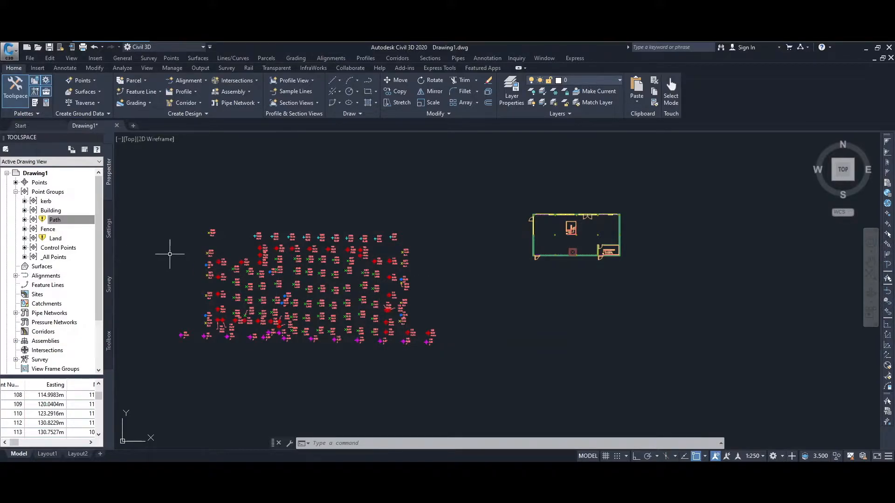
Set the point label style of the Land point group to <none>.
right_click(49, 240)
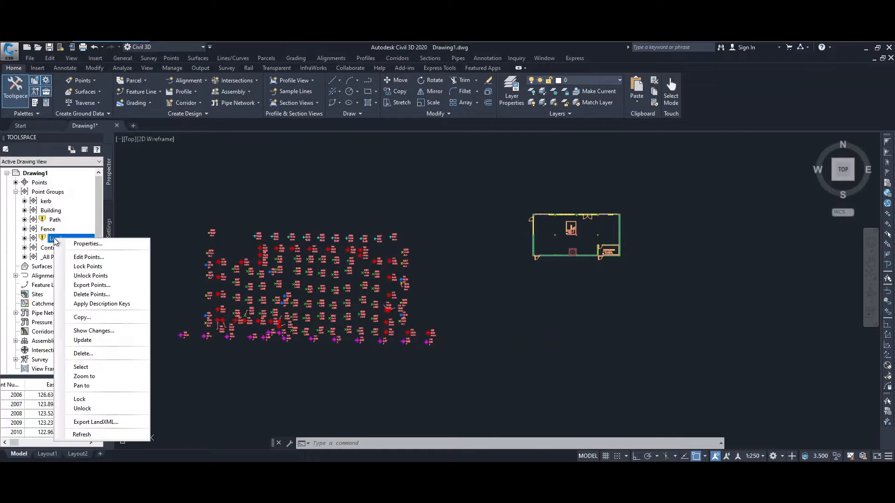
click(85, 244)
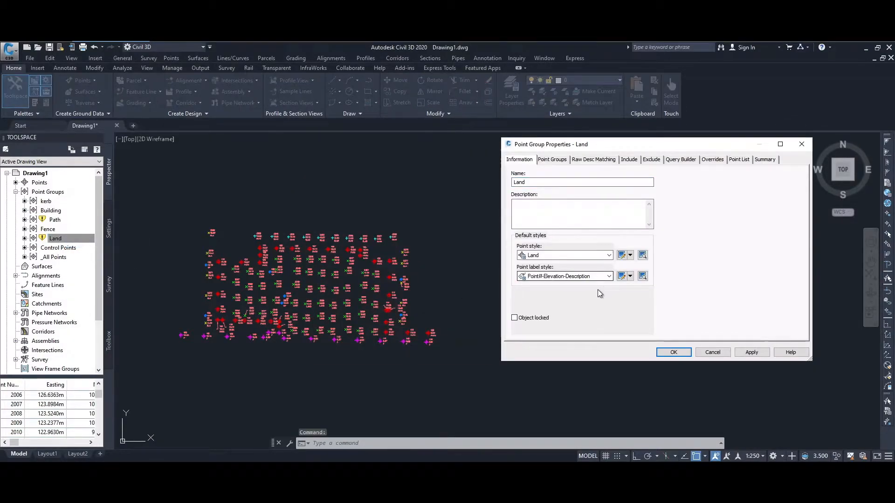
click(609, 276)
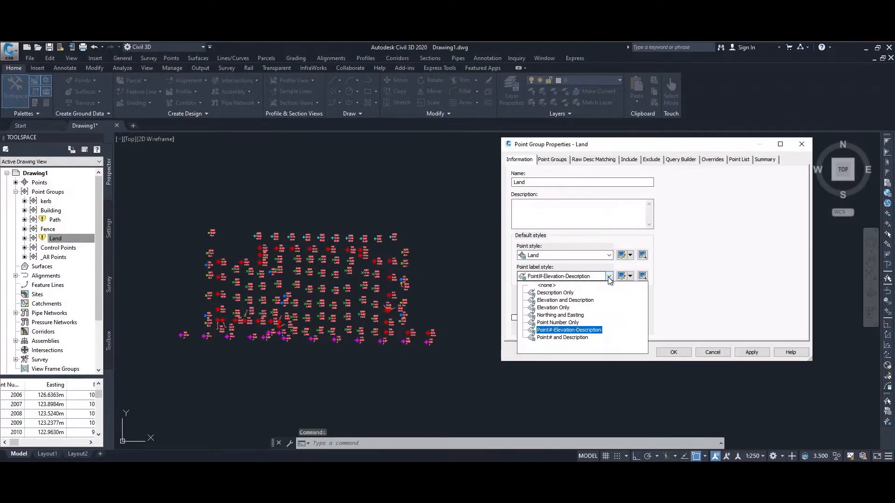
click(554, 286)
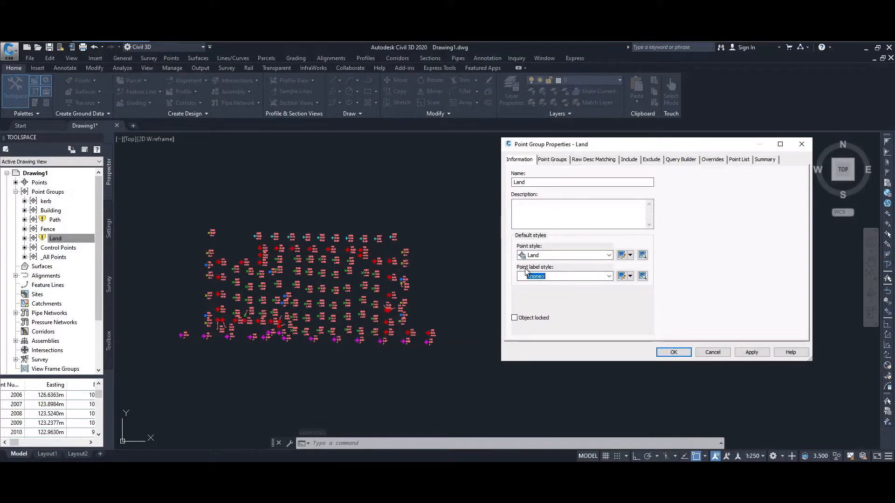
click(749, 353)
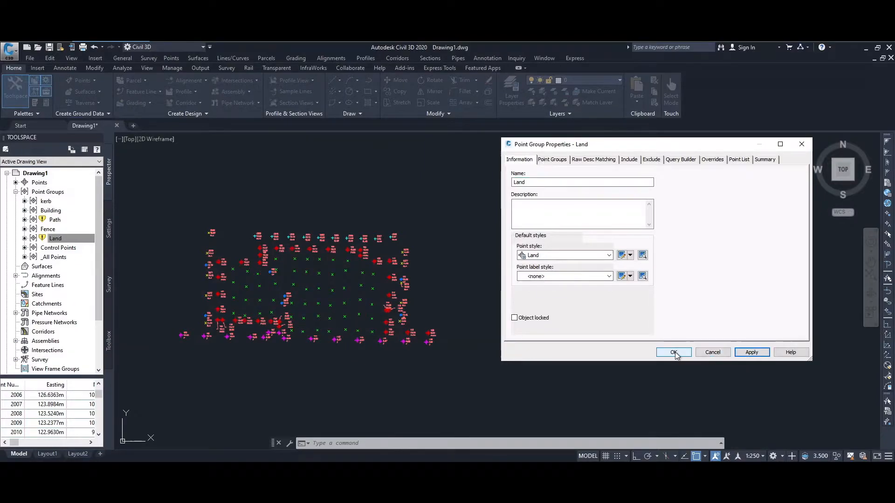
click(674, 352)
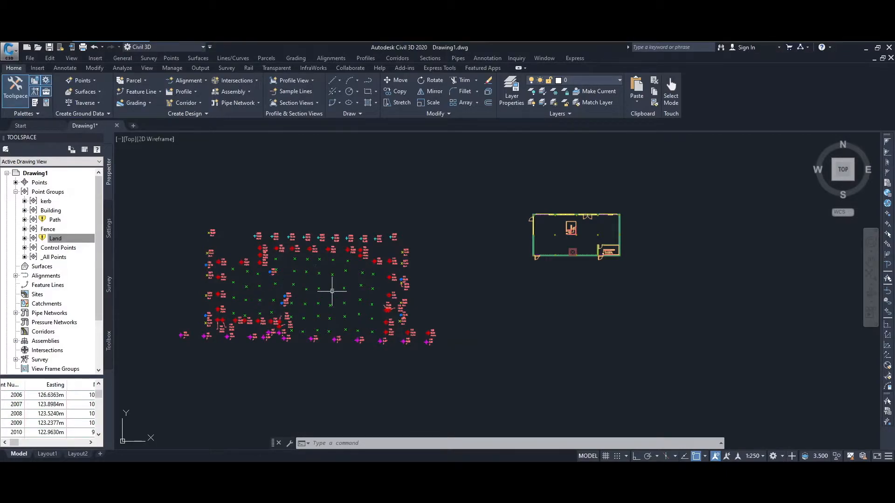
Inspect the angle of the long northern path line in its properties.
mouse_move(332, 291)
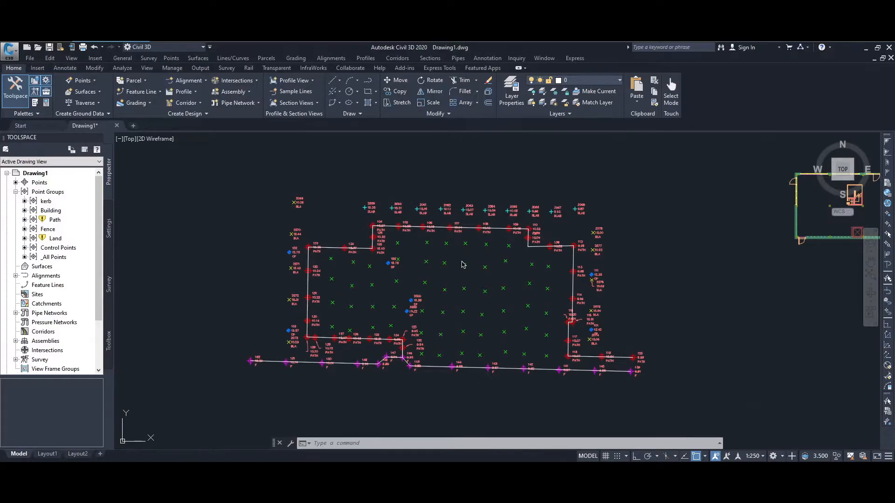
right_click(440, 230)
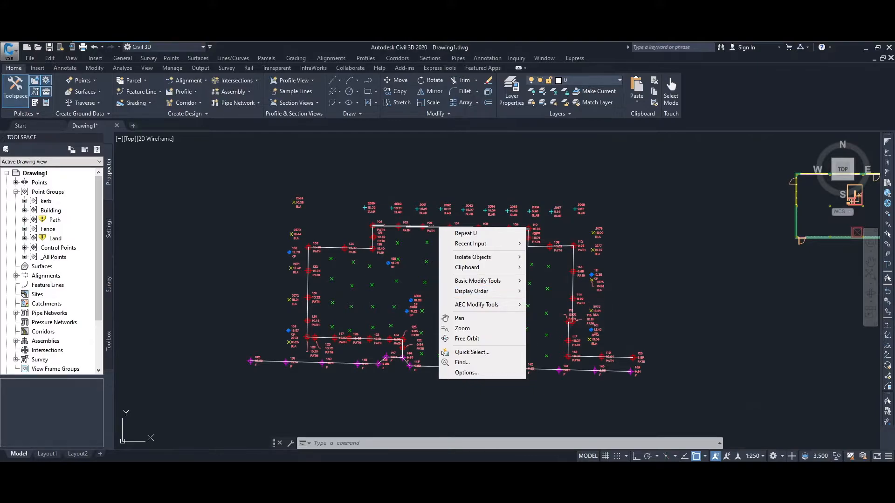
click(430, 253)
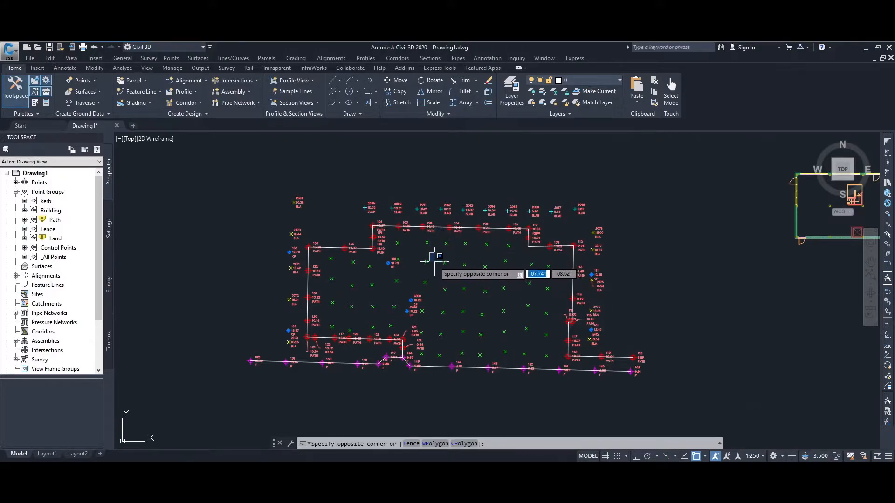
key(Escape)
click(442, 225)
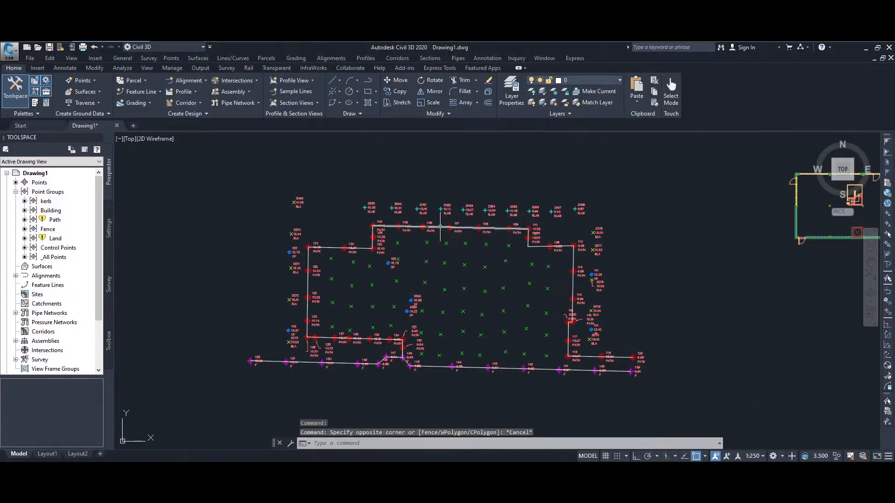
right_click(441, 227)
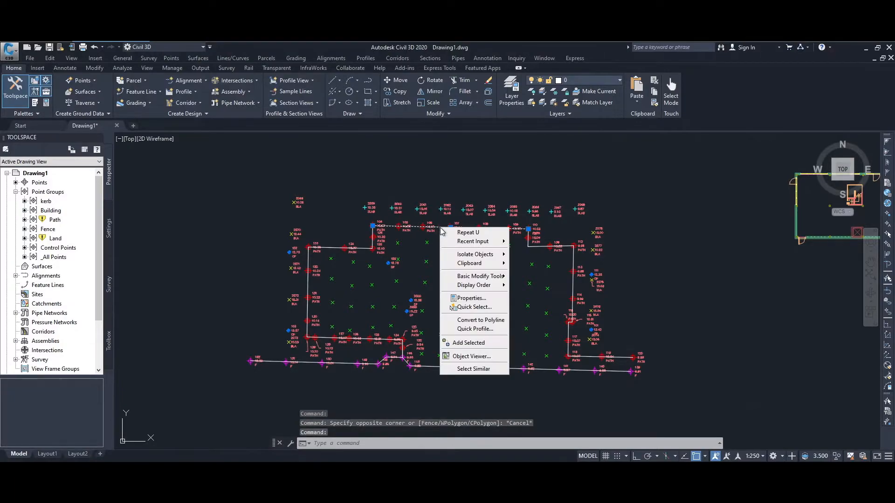
click(464, 298)
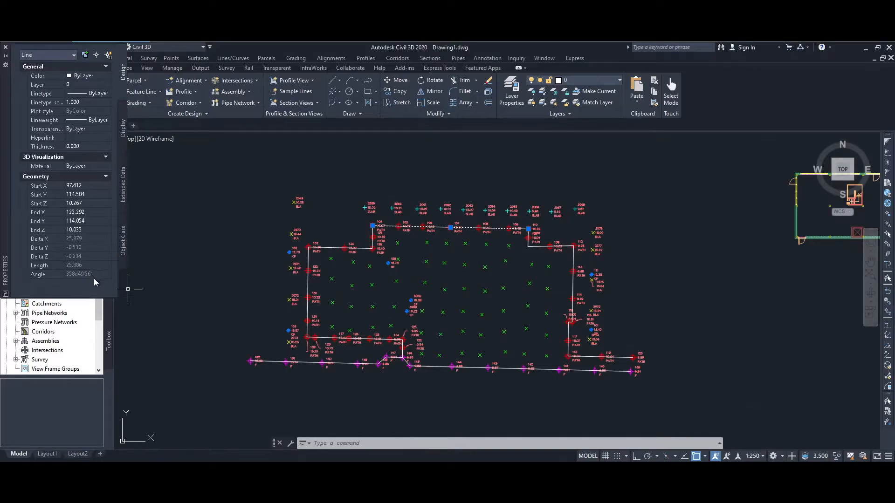
key(Escape)
Rotate the inserted floor plan block by 358d49'36" about a point near the centre of the building.
middle_drag(679, 279, 380, 305)
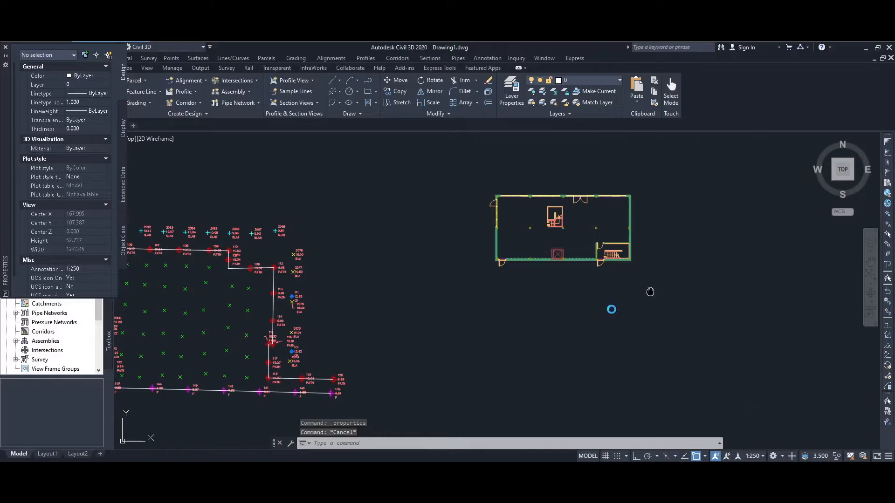
middle_drag(612, 308, 611, 309)
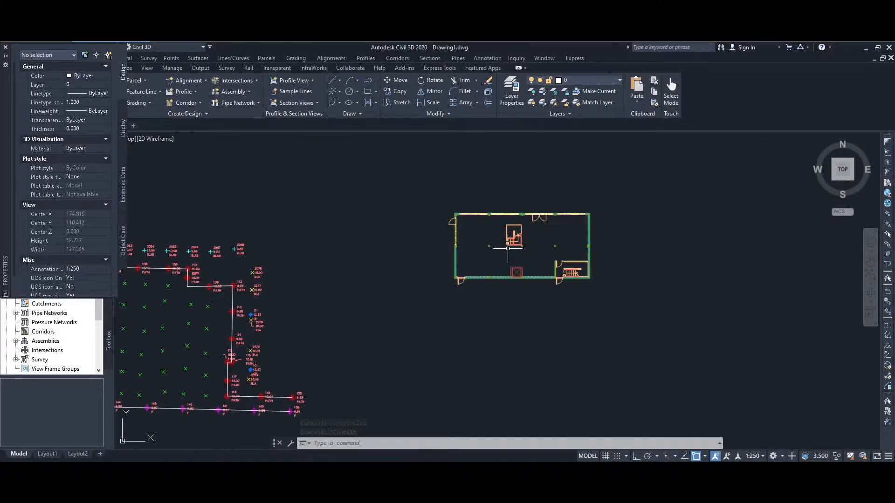
text(ROTATE)
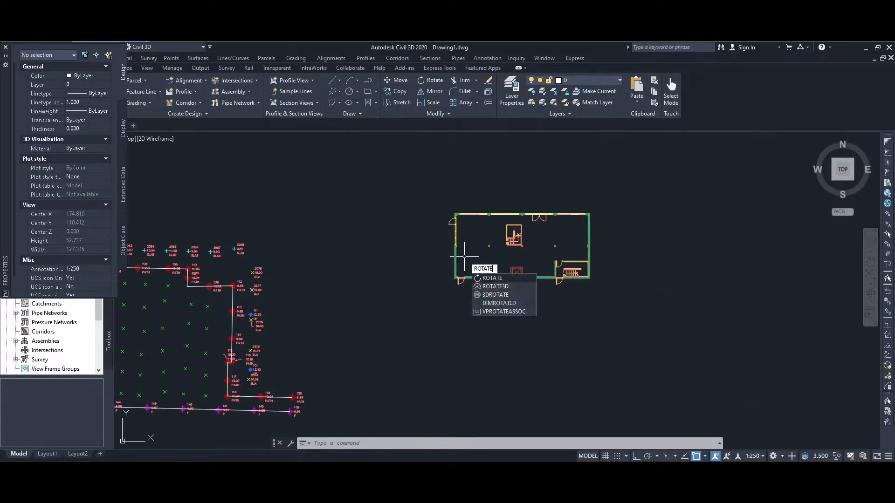
key(Return)
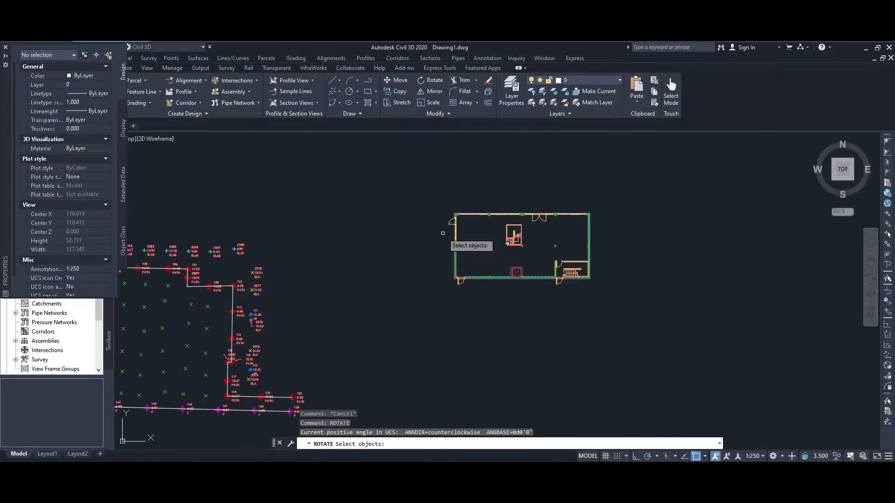
click(436, 197)
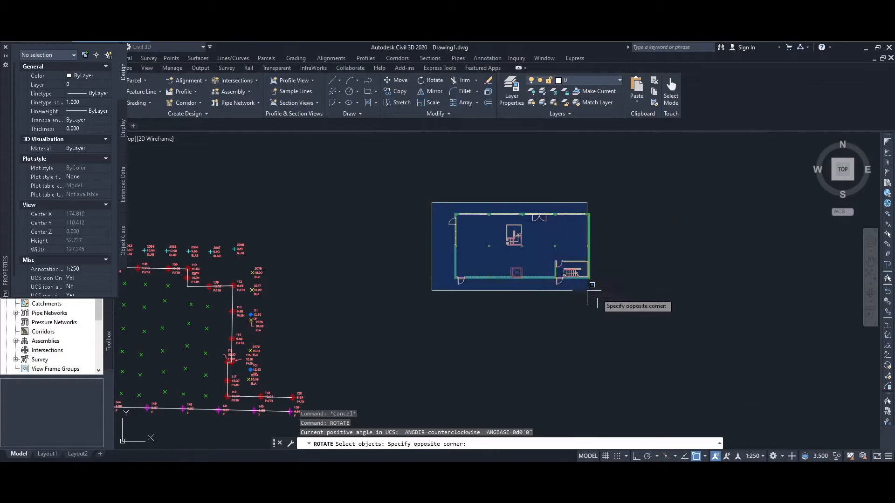
click(624, 298)
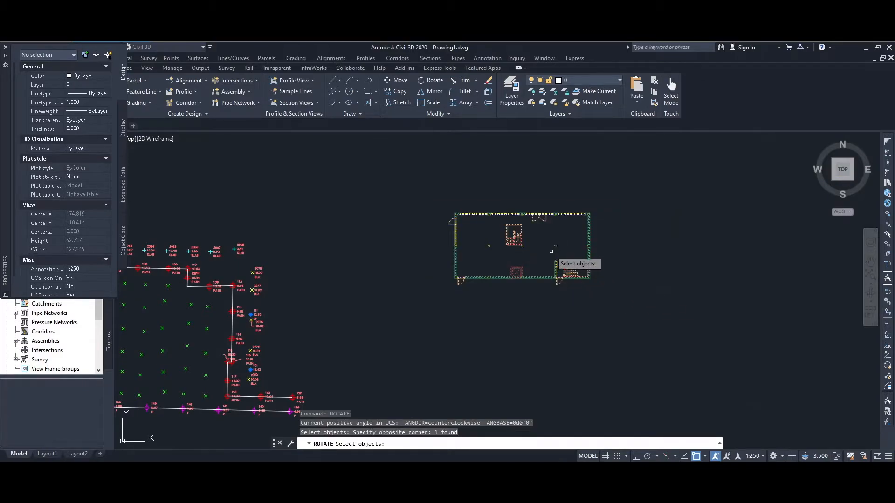
key(Return)
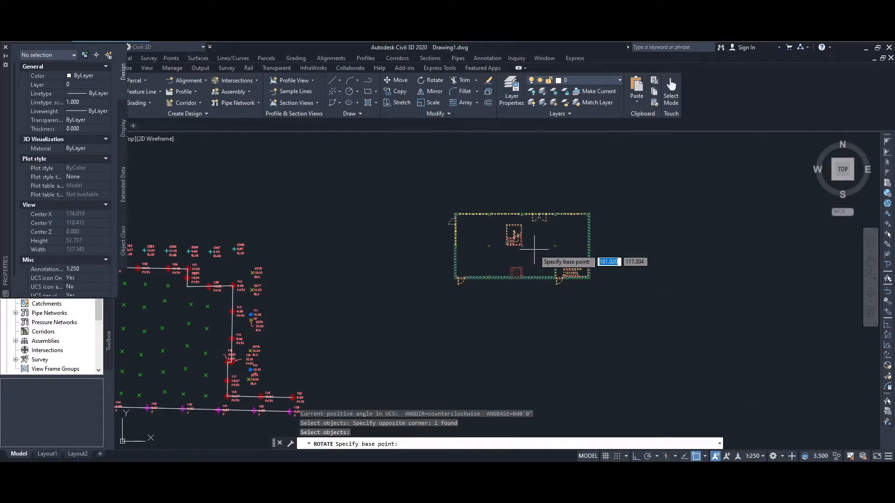
click(534, 249)
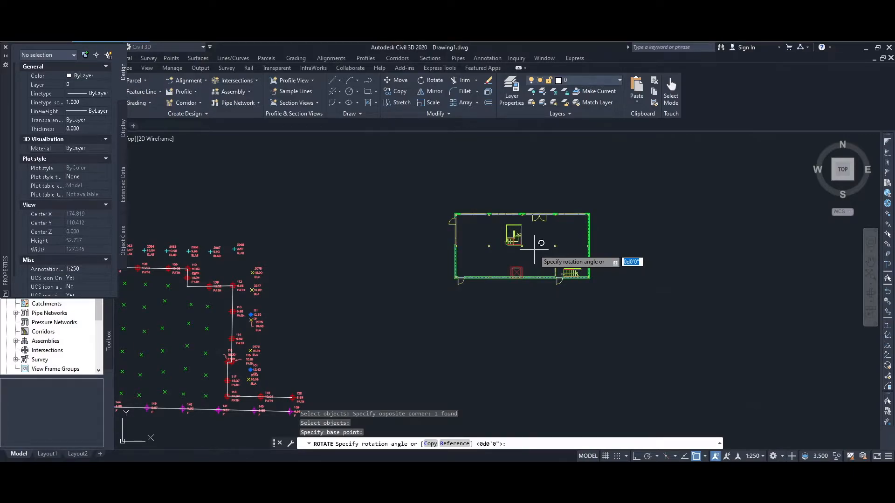
text(358d49'36")
key(Return)
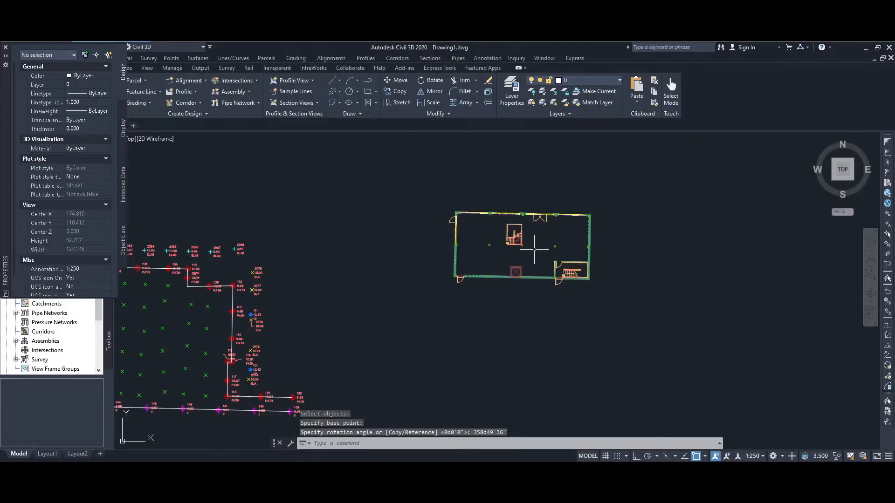
middle_drag(396, 289, 588, 274)
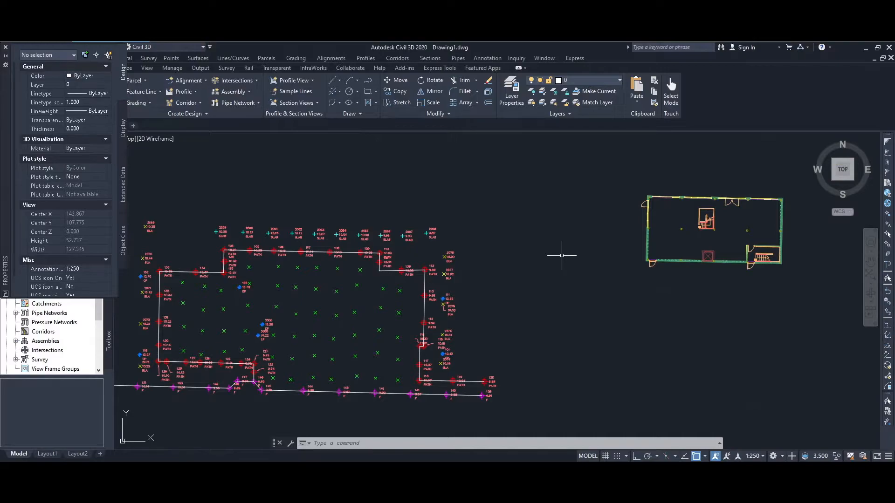
text(M)
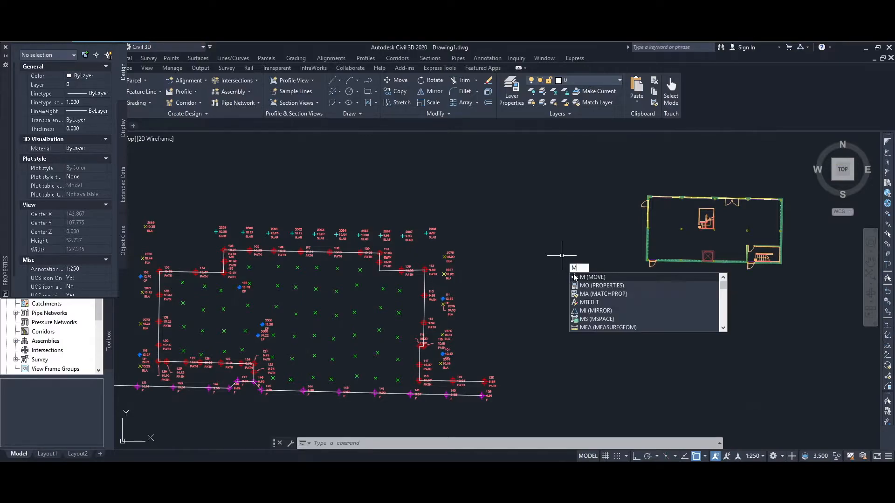
click(585, 278)
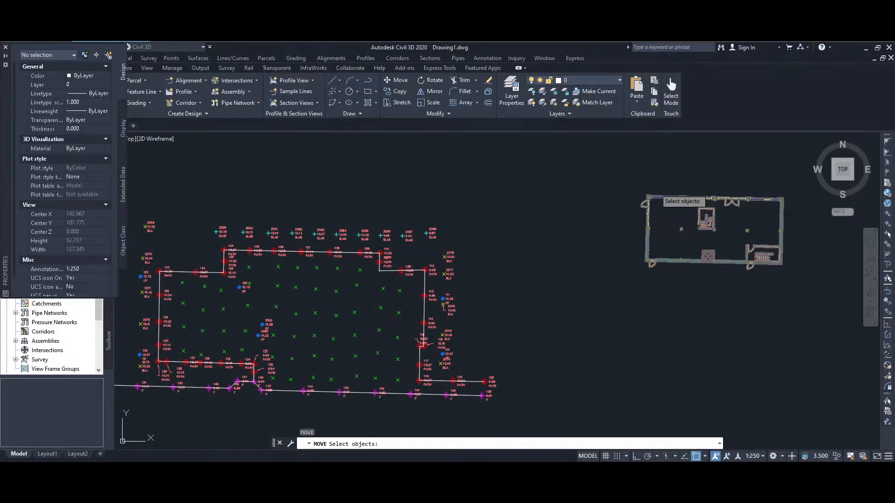
click(627, 185)
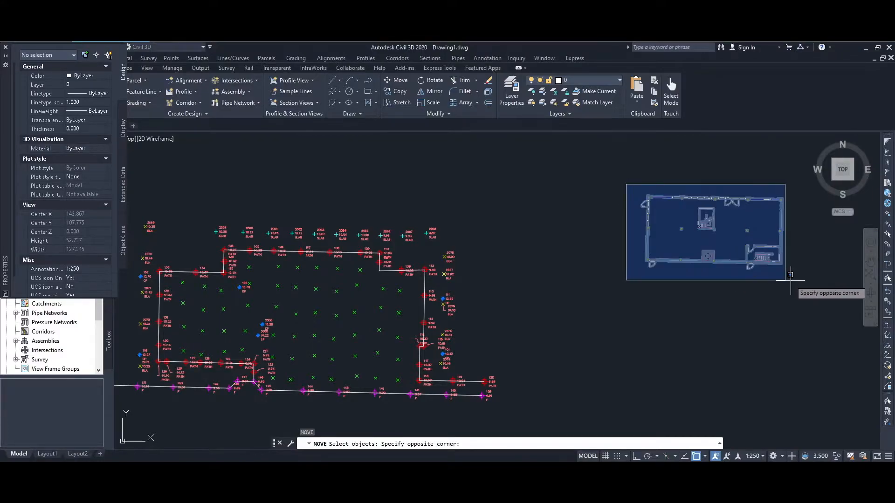
click(812, 285)
key(Return)
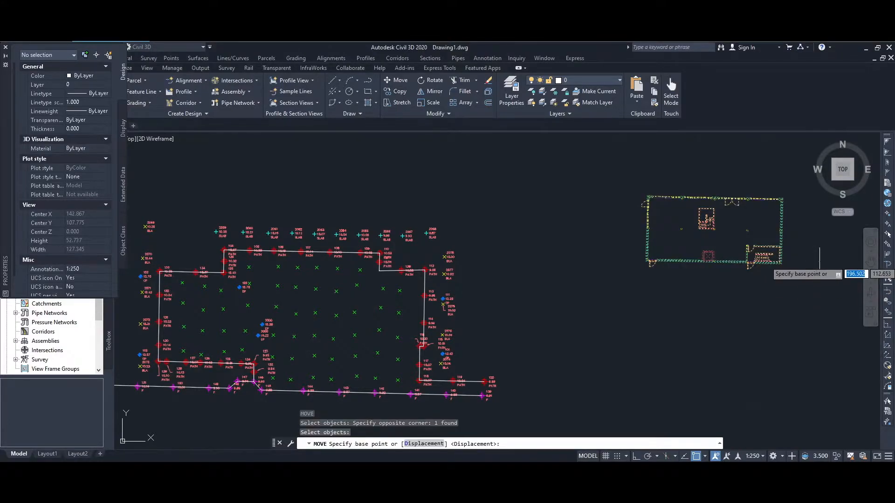
click(829, 252)
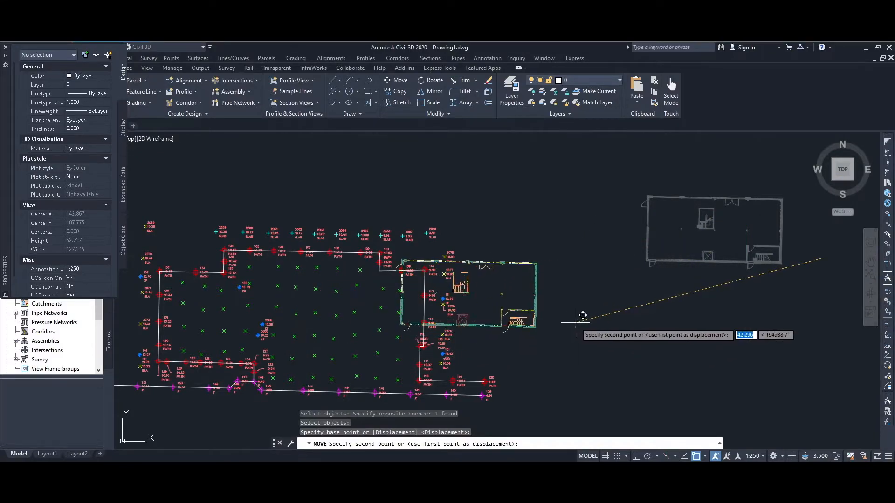
key(Escape)
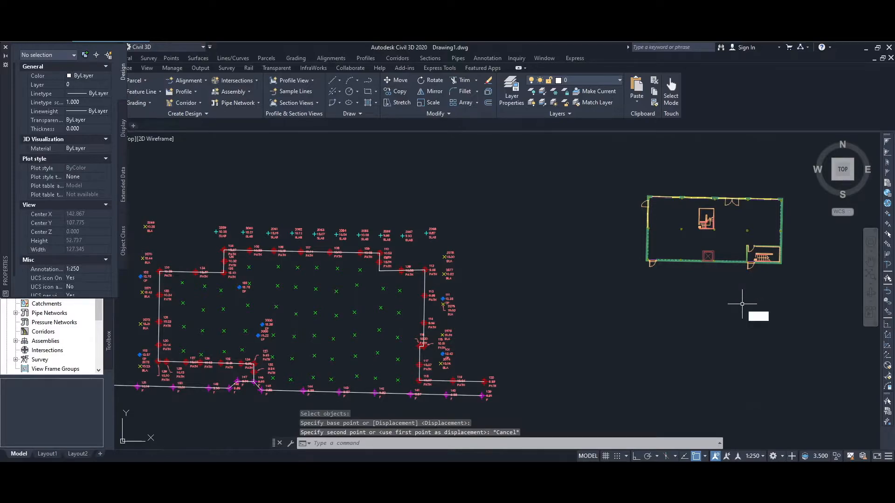
Move the floor plan block about 70 m west-southwest so it sits among the land points inside the path outline.
key(Return)
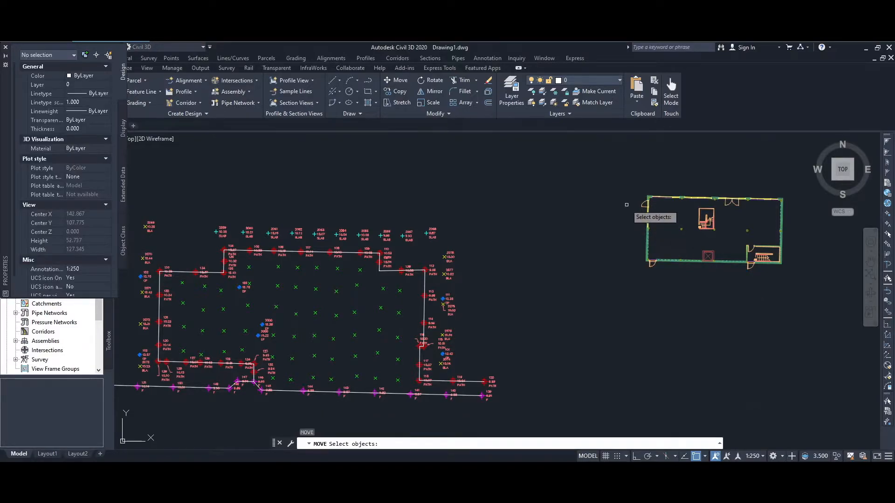
click(624, 183)
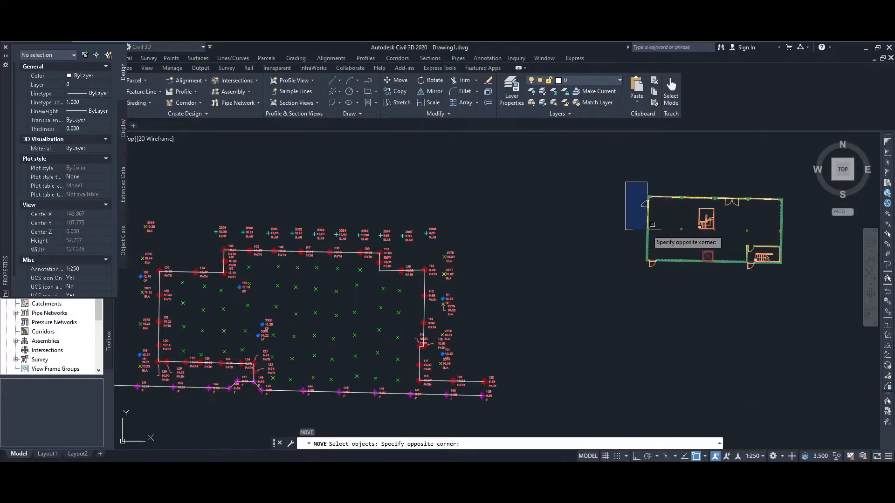
click(796, 278)
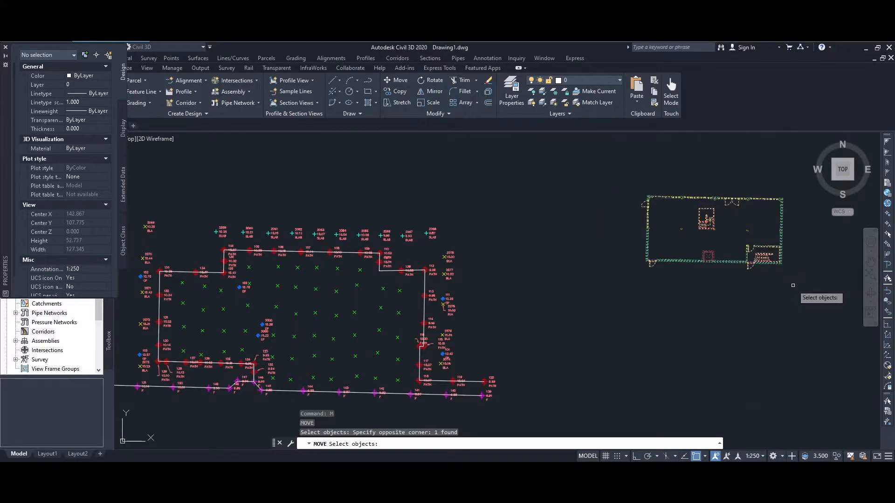
key(Return)
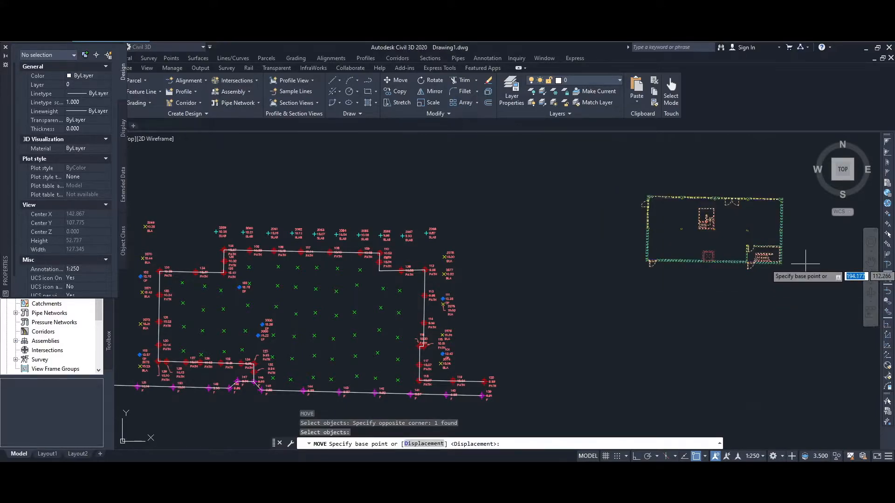
click(838, 405)
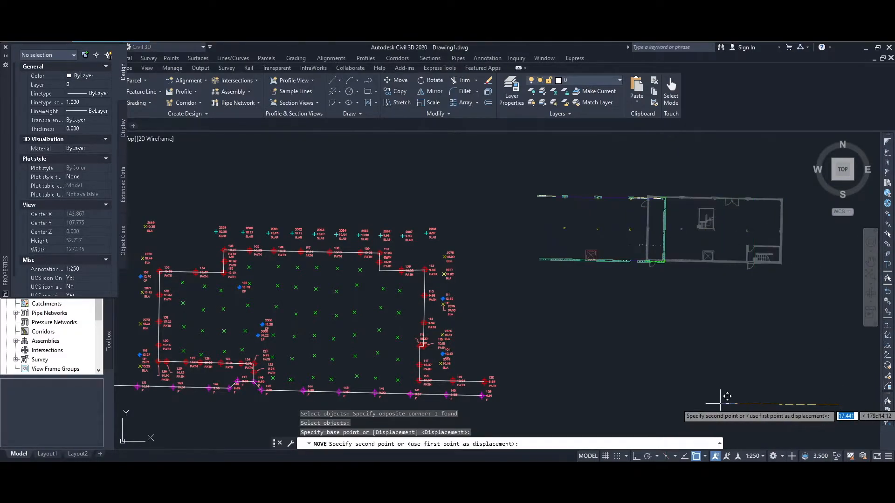
middle_drag(510, 397, 657, 340)
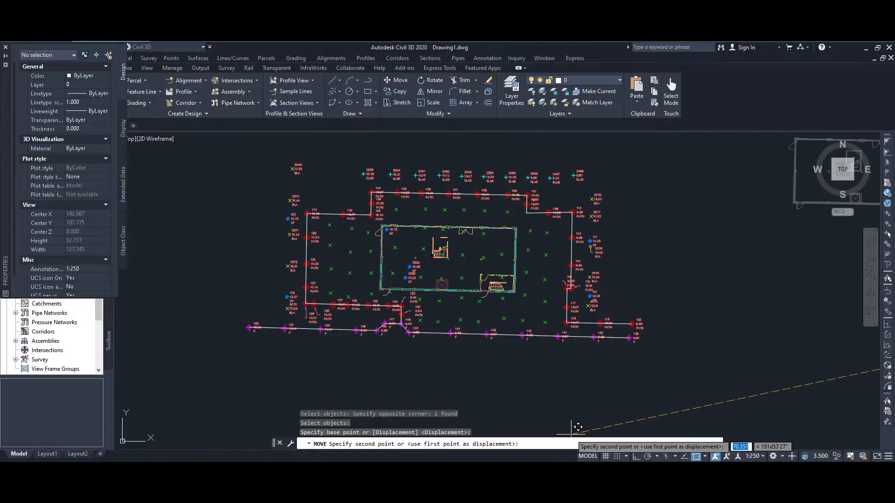
click(572, 433)
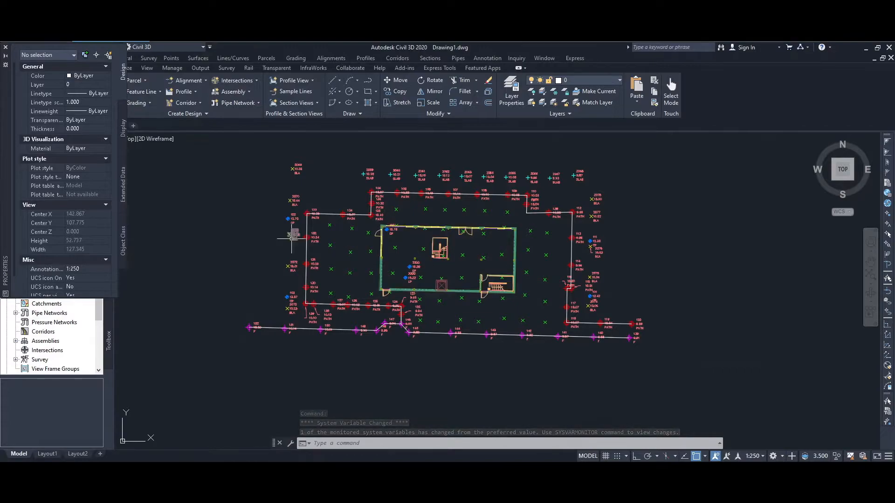
Close the object properties and set the point label style of the Control Points group to <none>.
click(6, 48)
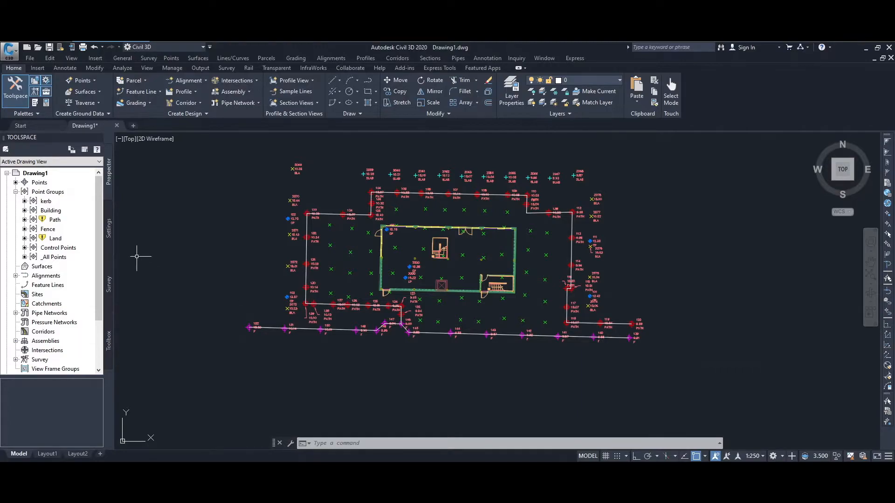
click(55, 248)
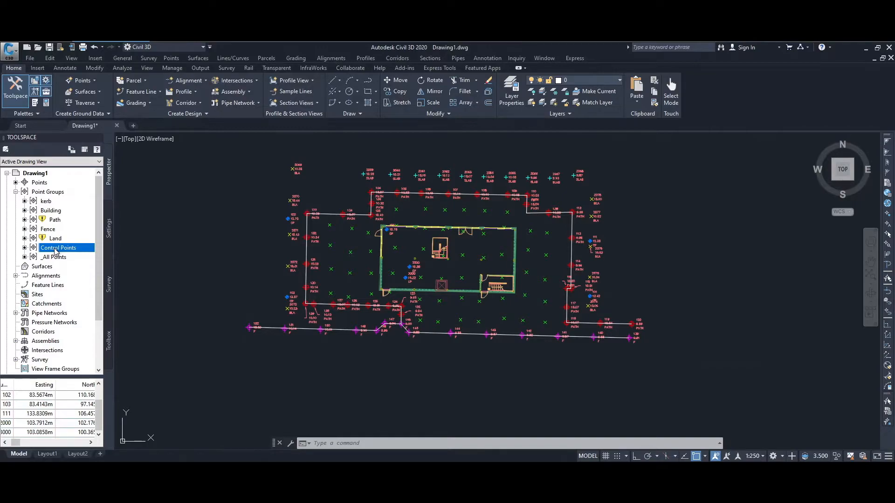
right_click(55, 249)
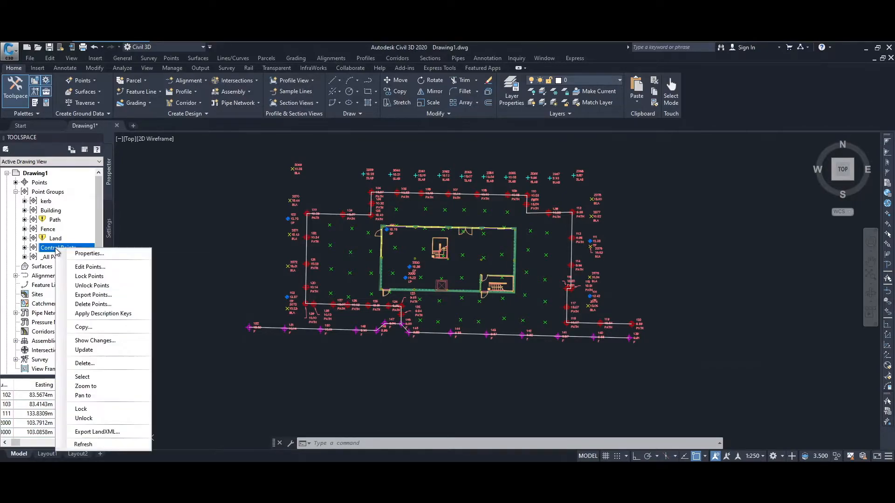
click(88, 255)
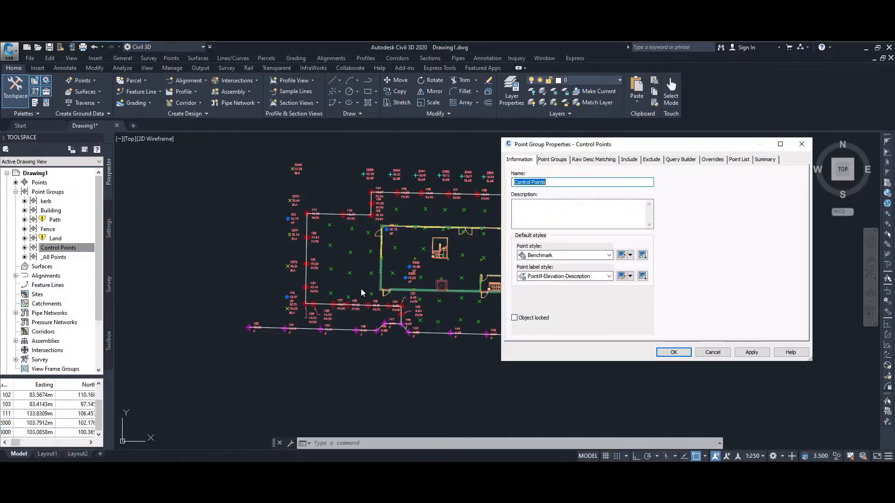
click(609, 277)
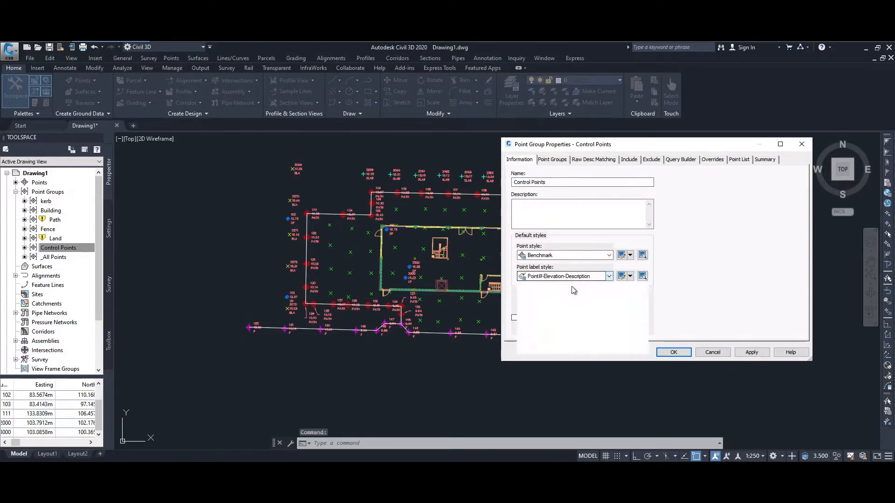
click(546, 285)
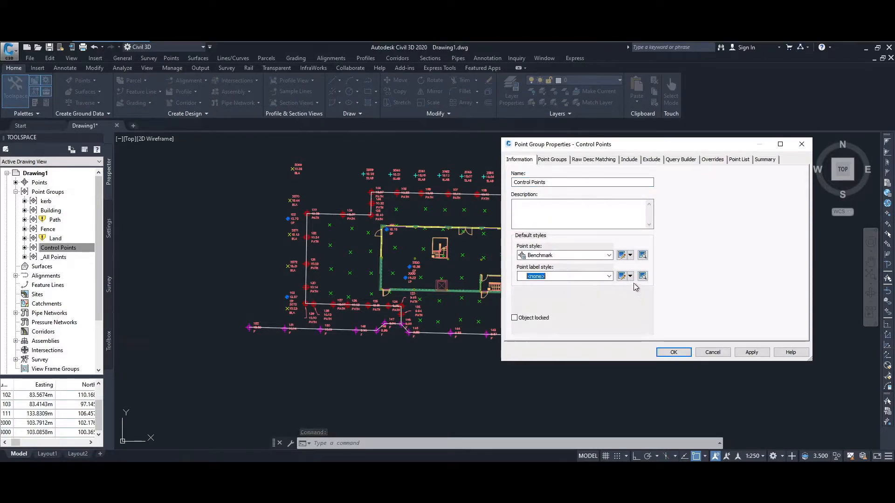
click(674, 352)
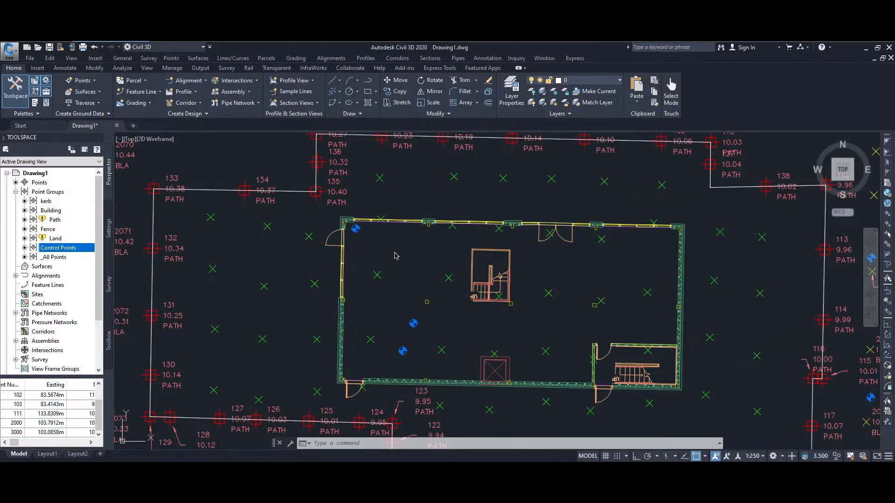
Create a manual survey point at the building's outer north-west corner with description stk and elevation 0.000 m.
middle_drag(390, 253, 388, 264)
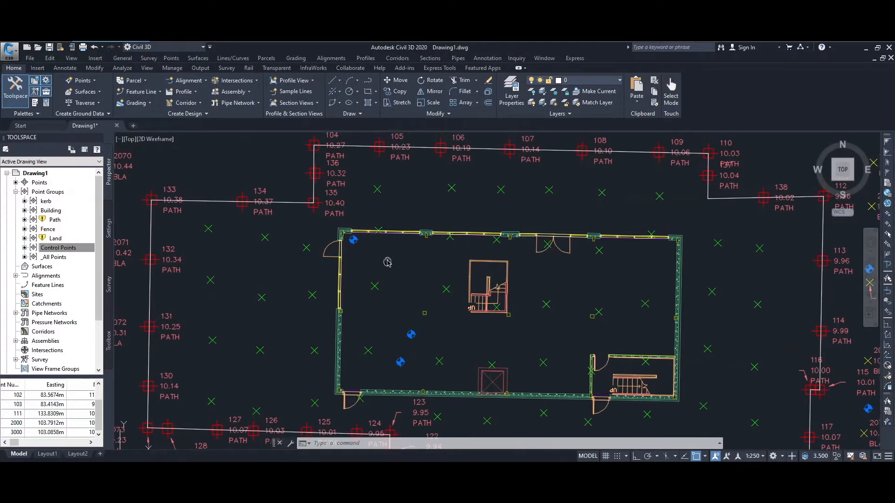
scroll(387, 260, down, 2)
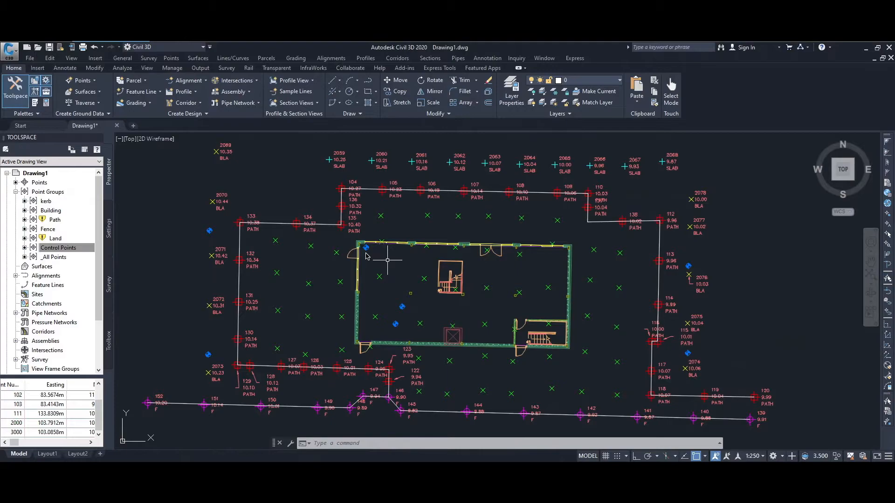
scroll(388, 260, up, 5)
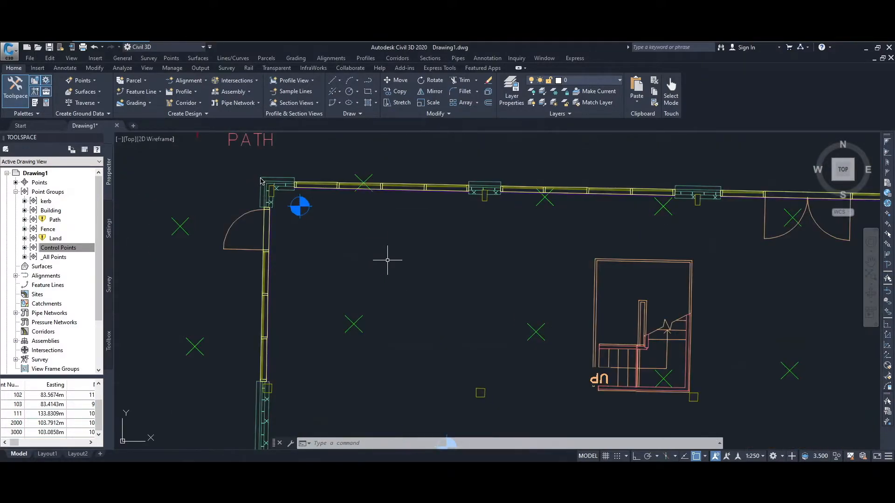
click(84, 81)
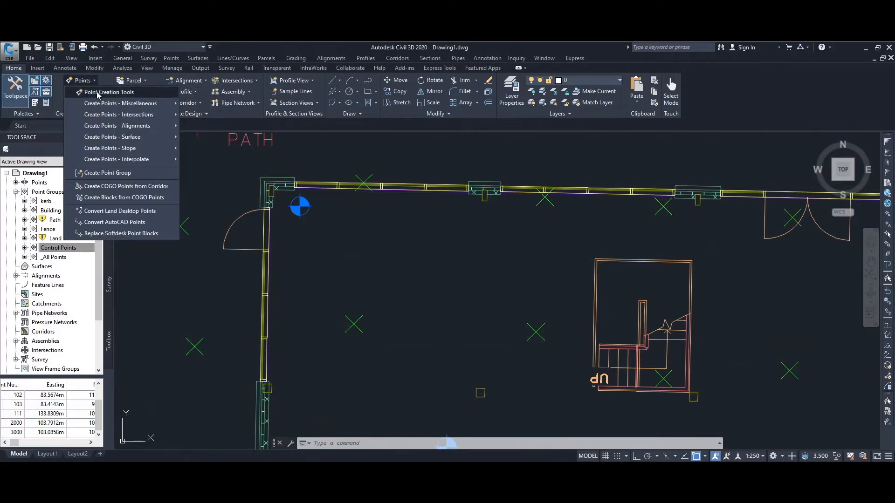
click(98, 93)
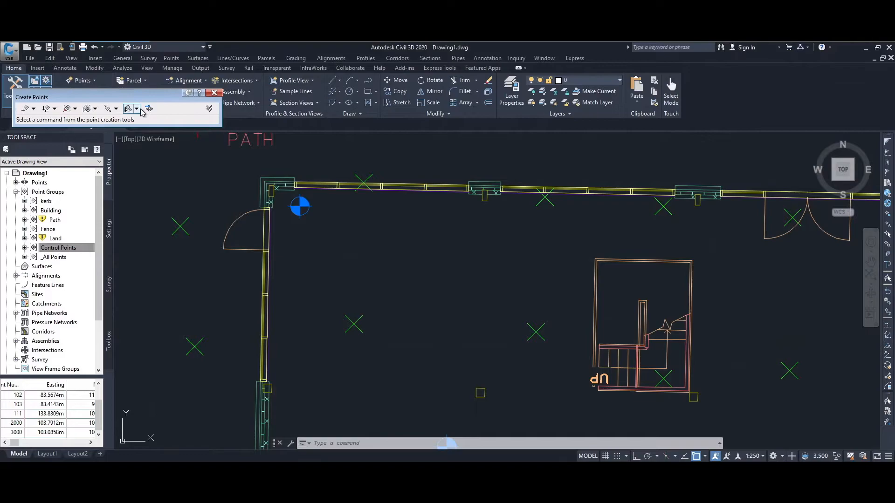
click(33, 109)
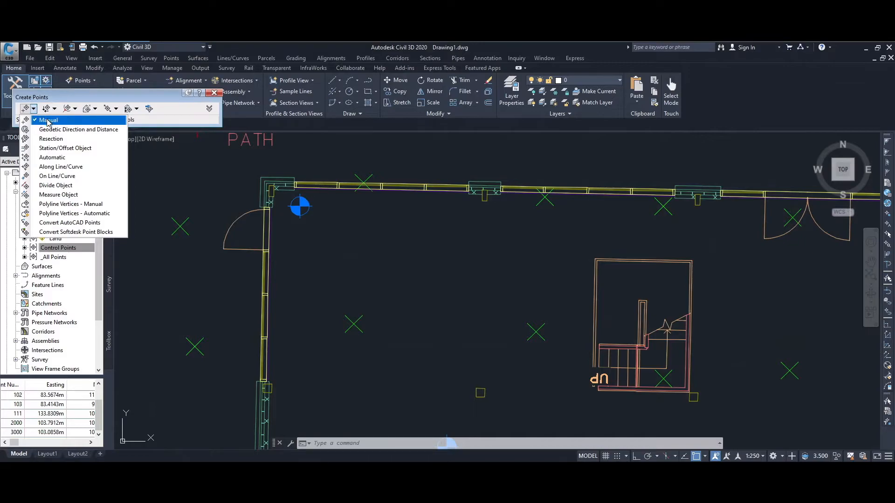
click(49, 121)
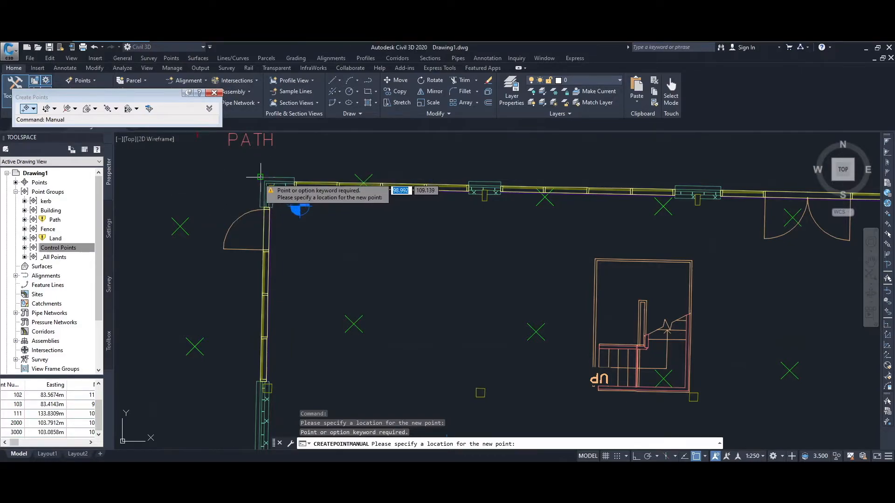
click(260, 177)
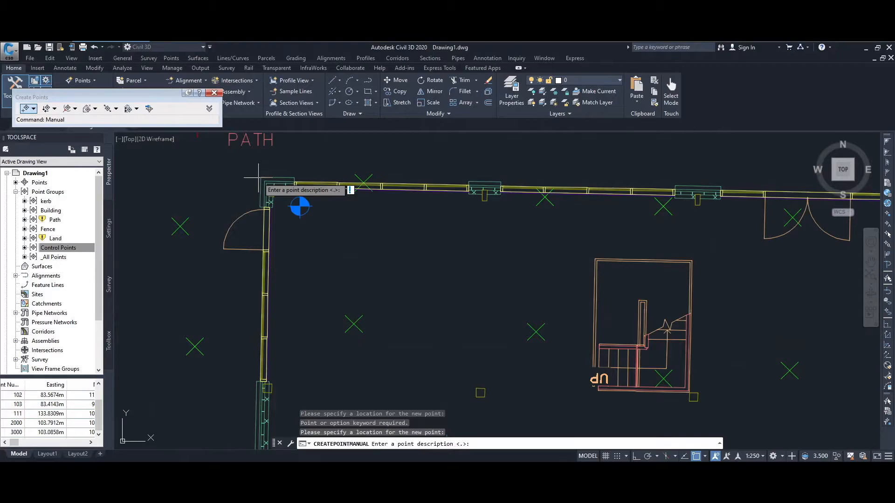
text(stk)
key(Return)
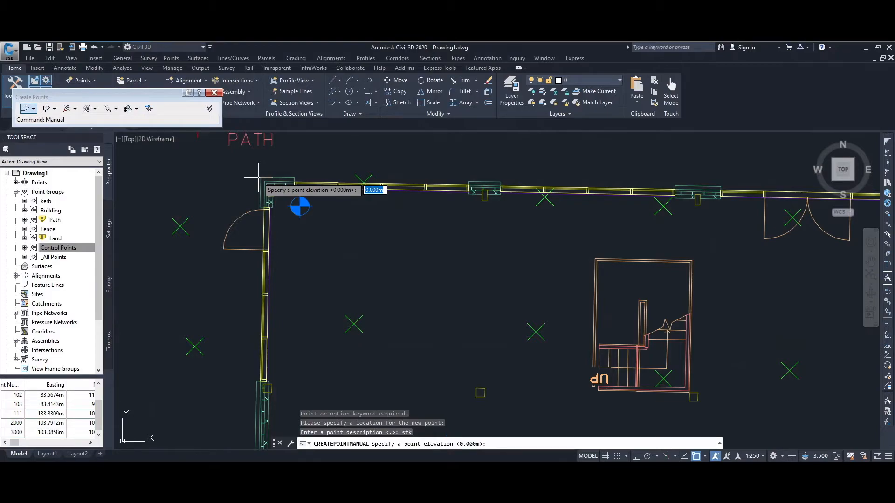
key(Return)
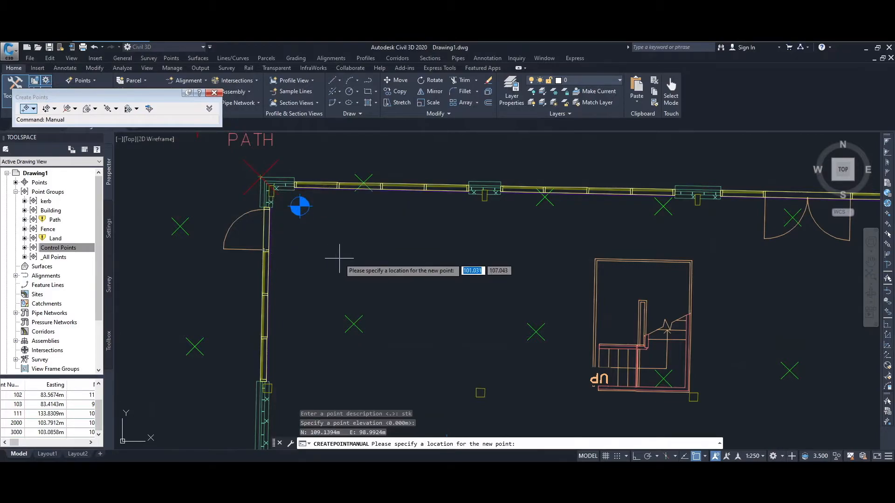
Create a manual survey point at the building's outer north-east corner with description stk and elevation 0.000 m.
middle_drag(466, 260, 308, 248)
scroll(409, 248, up, 2)
scroll(488, 250, down, 2)
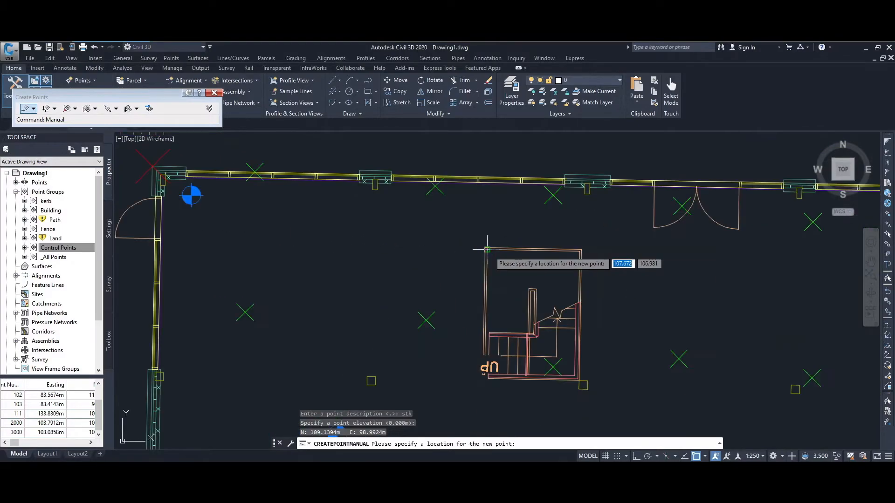
scroll(488, 250, down, 2)
mouse_move(679, 259)
middle_down()
mouse_move(552, 277)
mouse_move(333, 262)
middle_up()
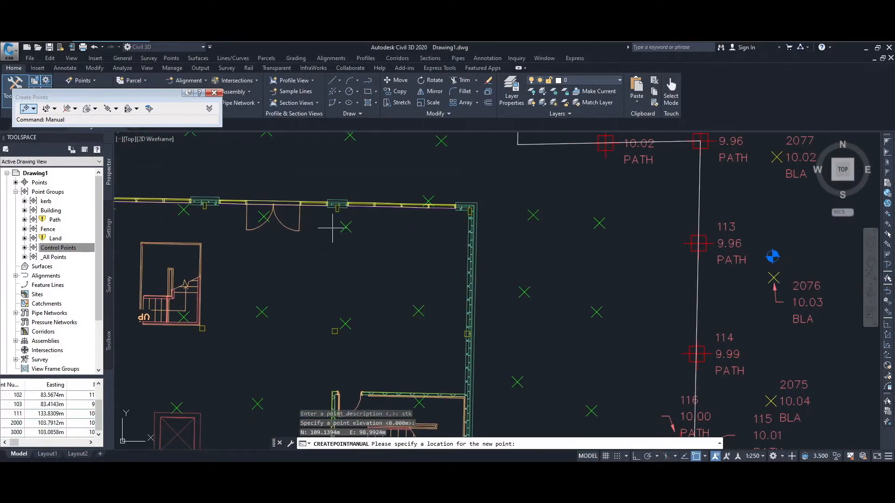
click(34, 109)
click(33, 108)
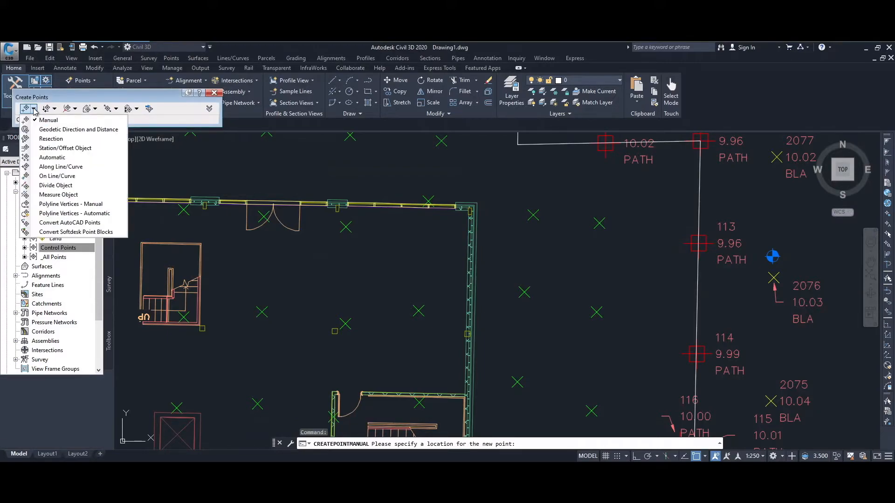
click(46, 120)
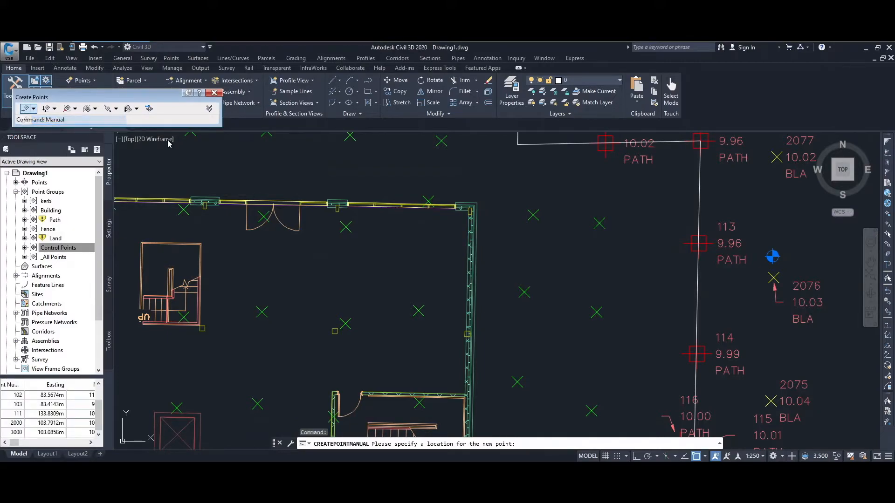
click(477, 202)
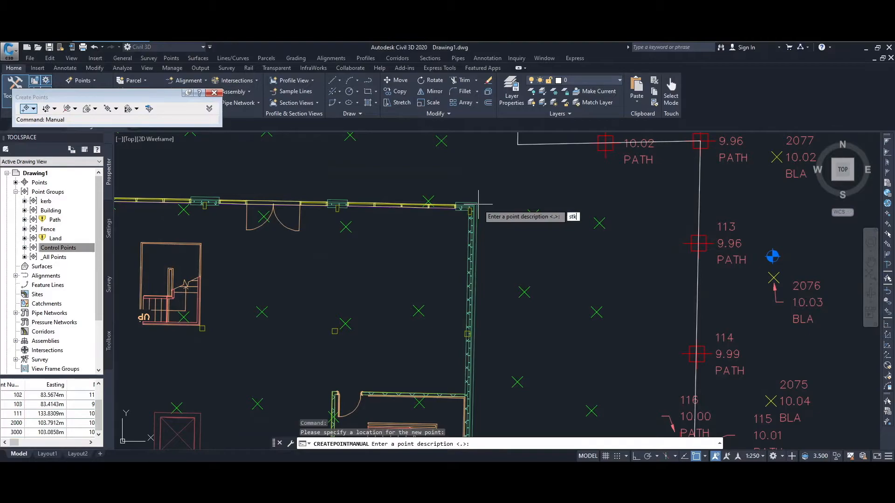
text(stk)
key(Return)
key(Return)
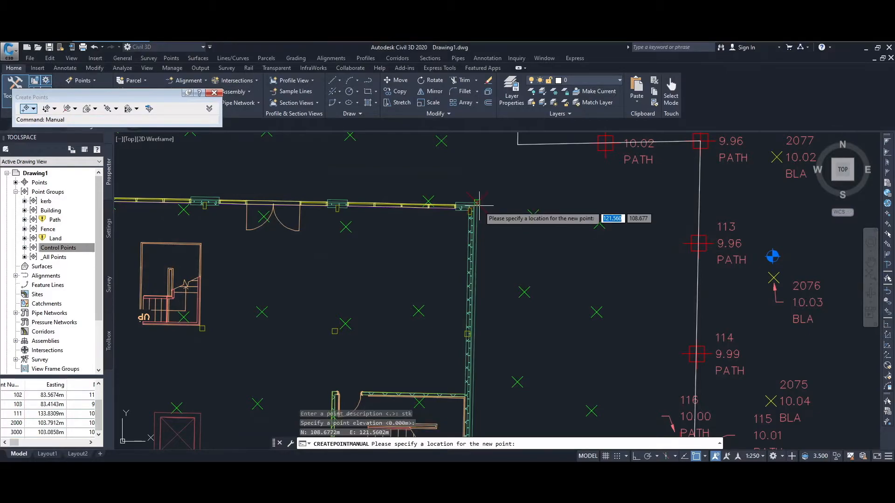
Create a manual survey point at the building's outer south-east corner with description stk and elevation 0.000 m.
middle_drag(515, 318, 513, 200)
middle_drag(490, 298, 496, 267)
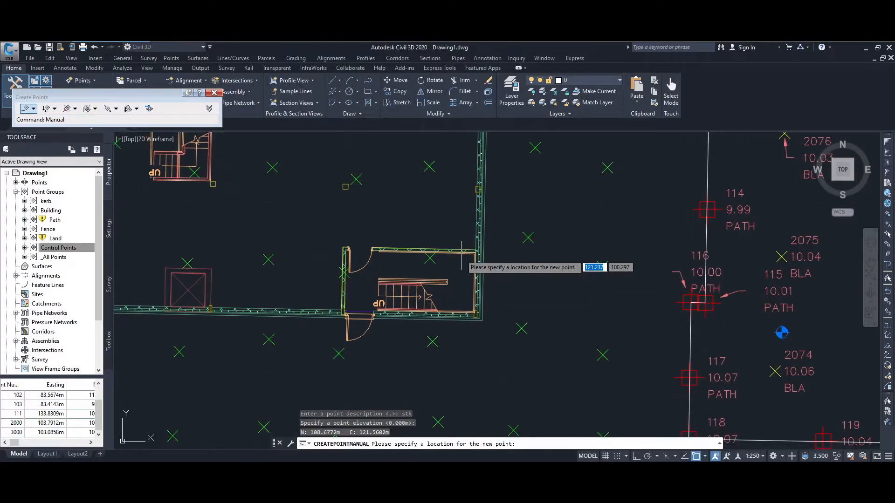
click(33, 109)
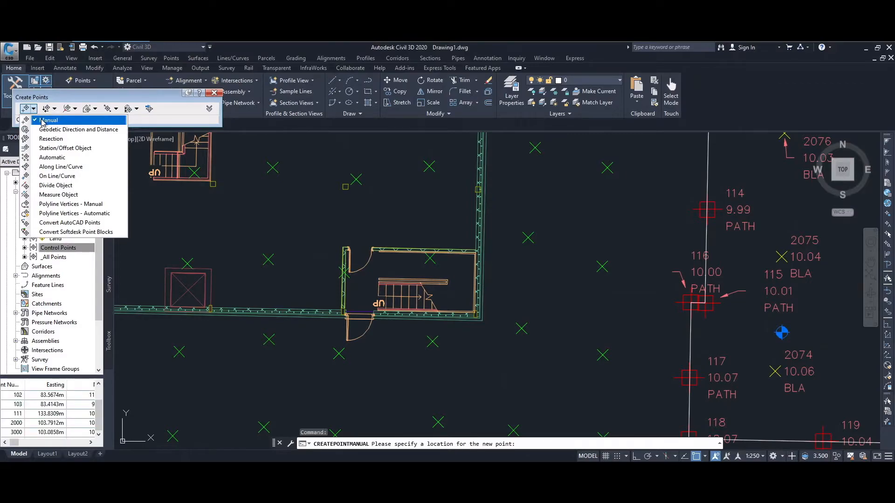
click(42, 121)
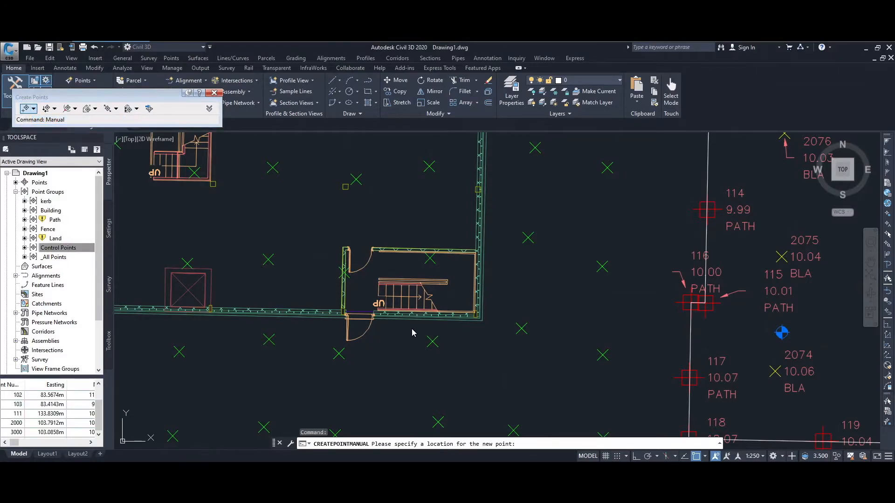
click(483, 322)
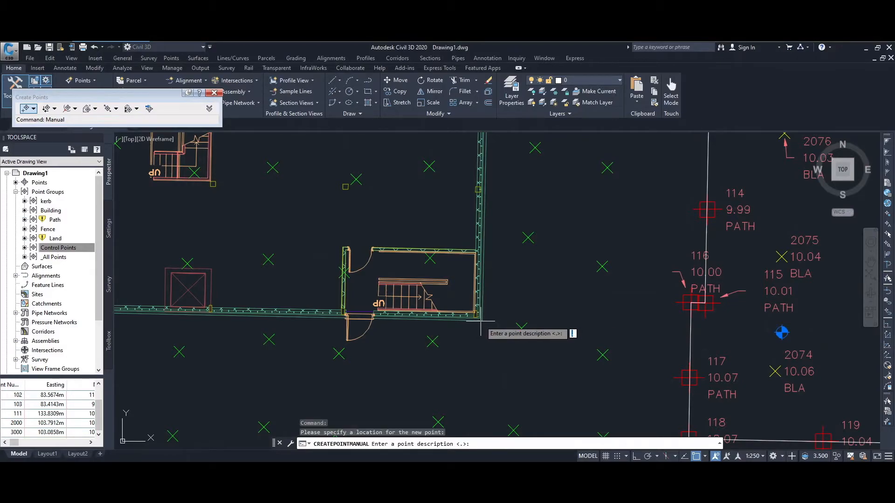
text(stk)
key(Return)
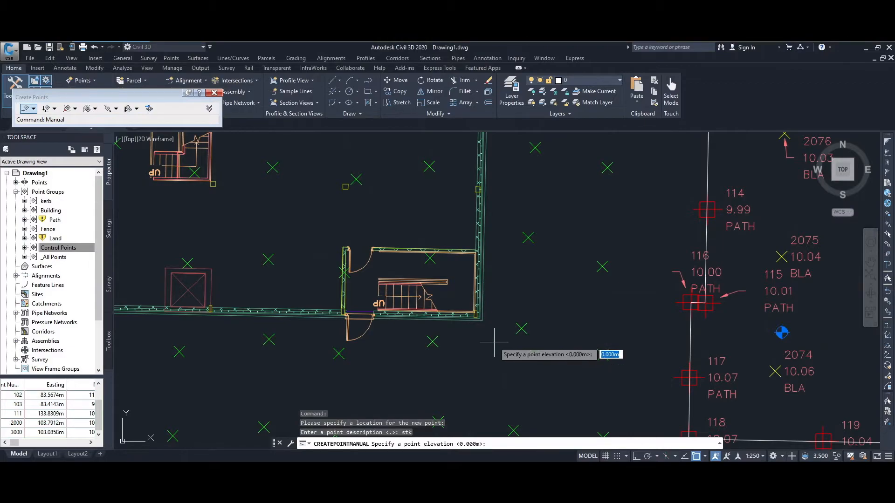
key(Return)
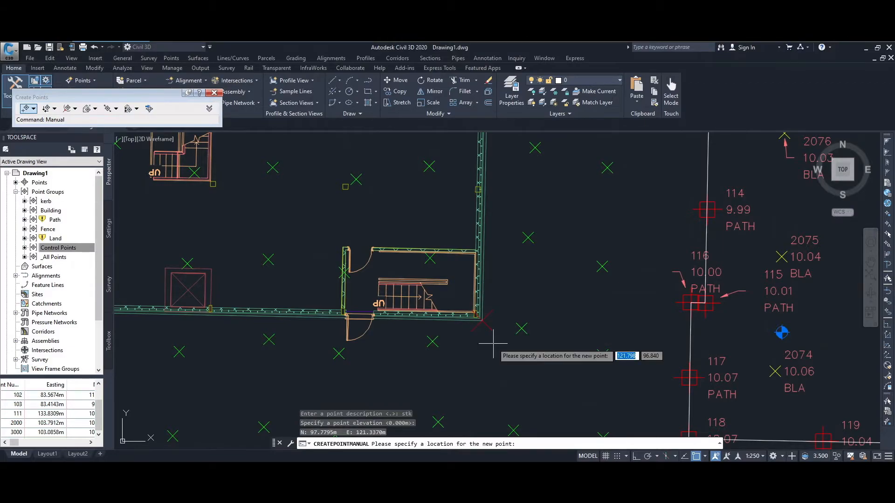
Create a manual survey point at the building's outer south-west corner with description stk and elevation 0.000 m, and end point creation.
middle_drag(408, 375, 626, 326)
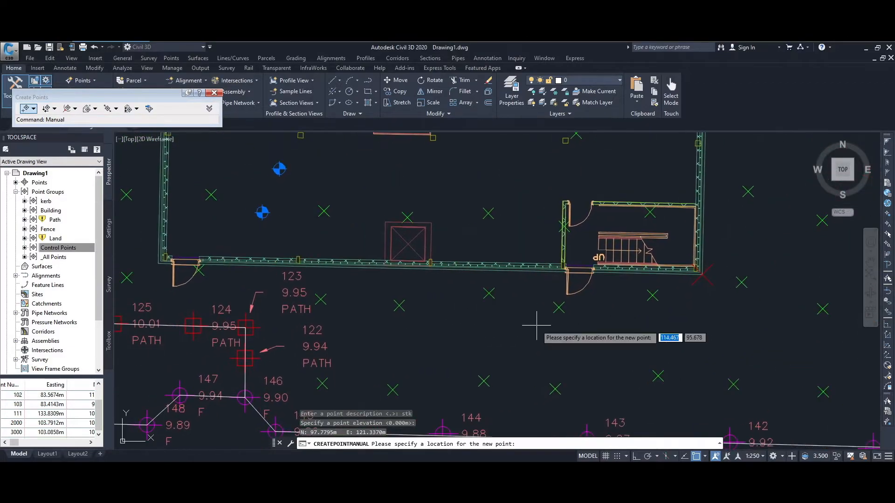
middle_drag(339, 301, 442, 314)
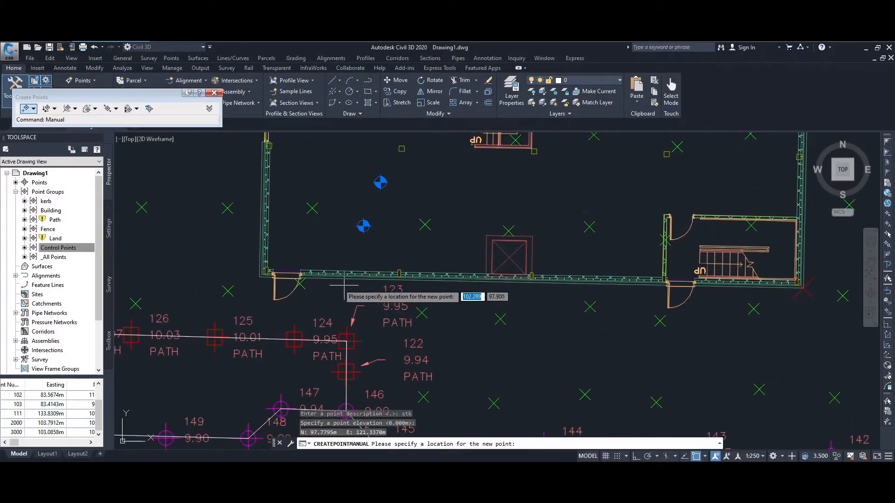
click(34, 110)
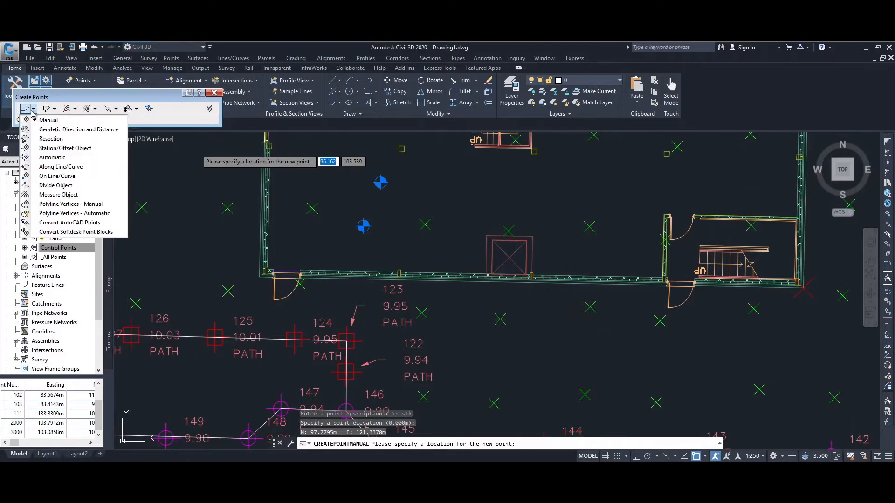
click(42, 118)
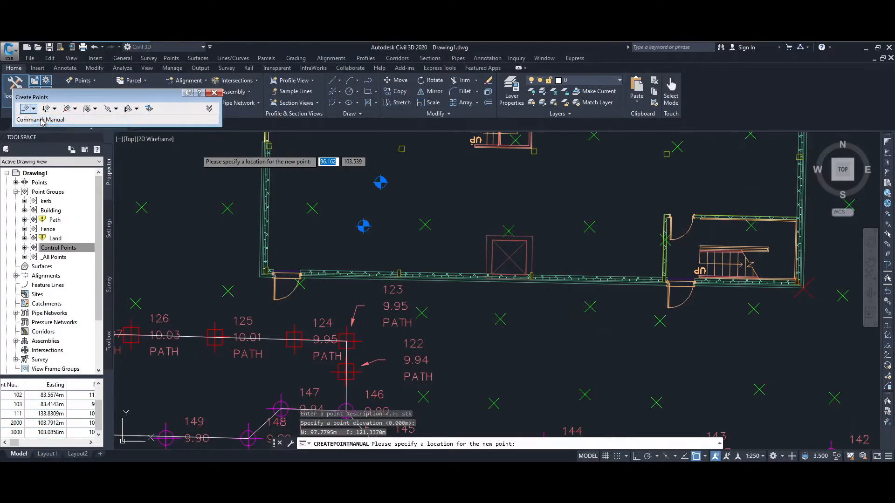
click(258, 278)
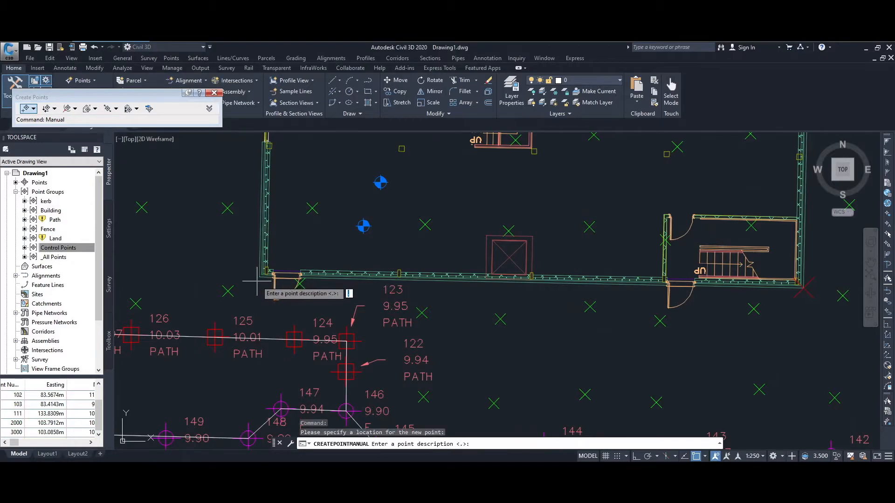
text(stk)
key(Return)
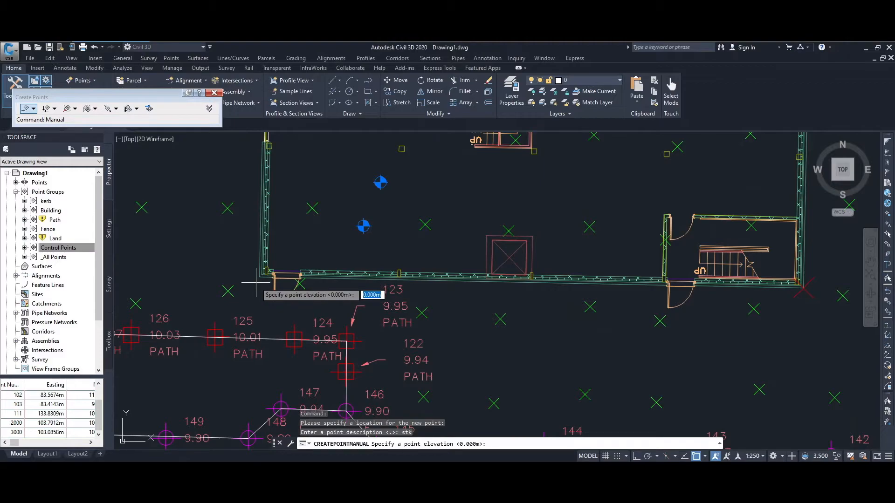
key(Return)
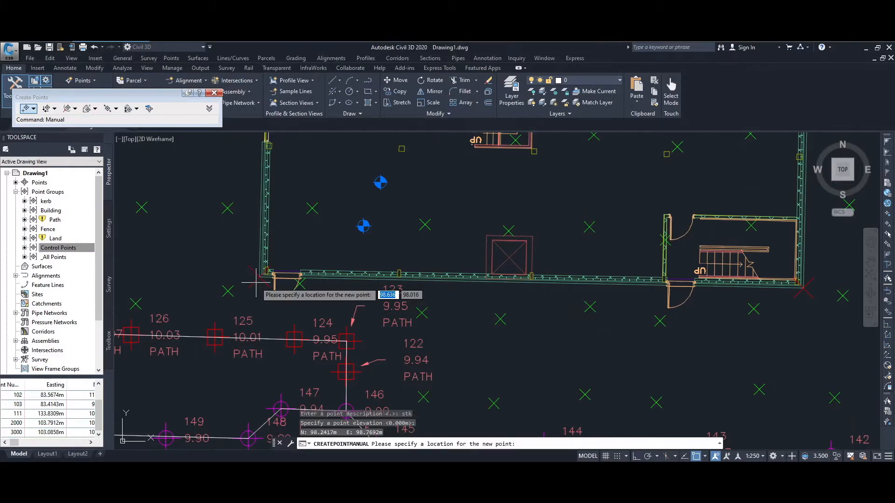
key(Return)
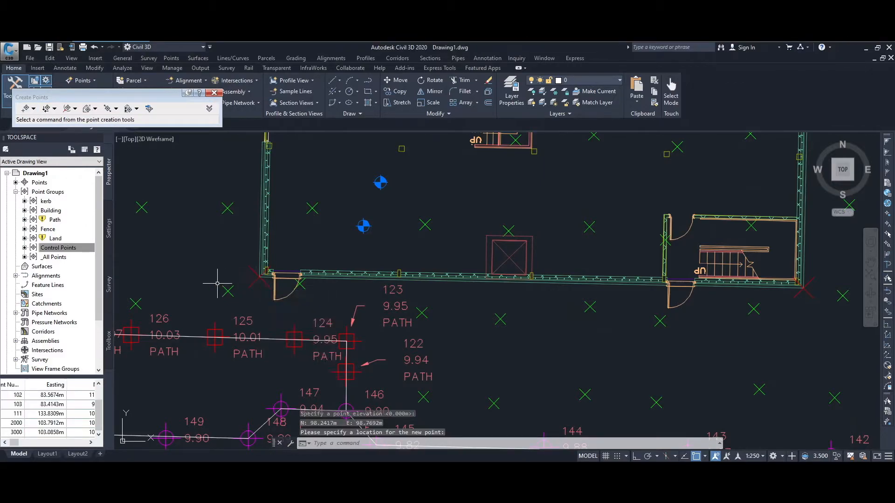
click(45, 193)
right_click(44, 193)
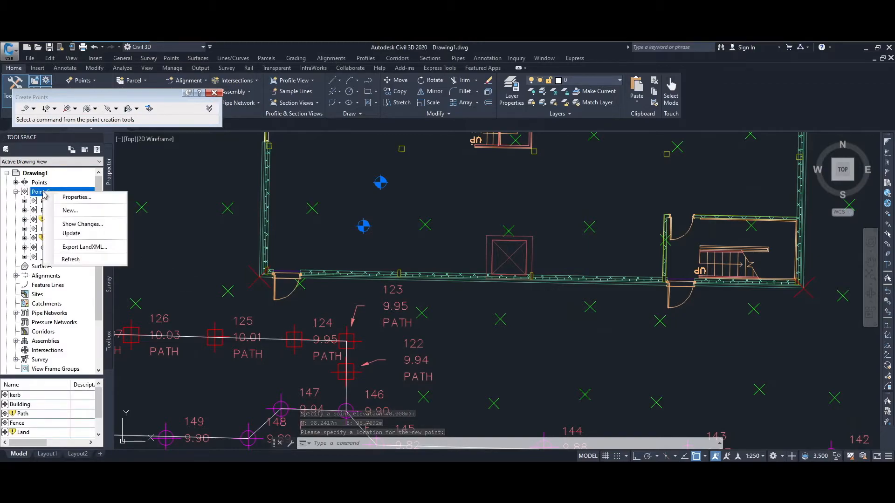
click(69, 199)
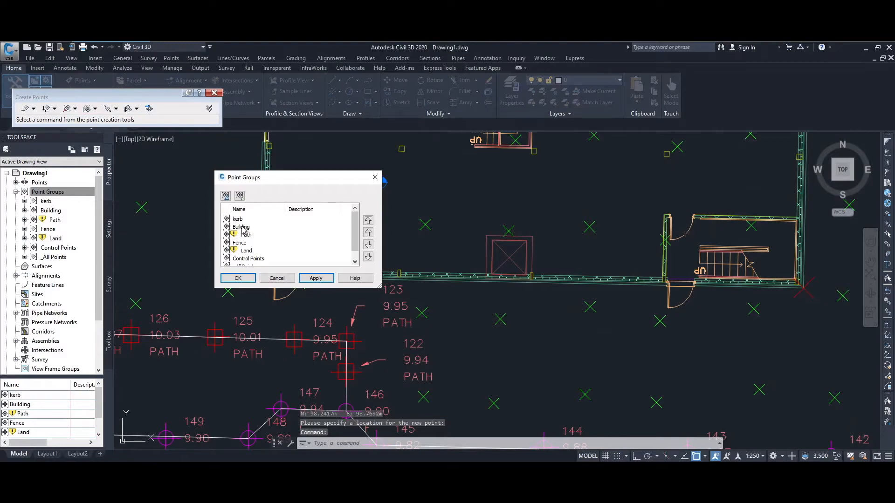
click(283, 281)
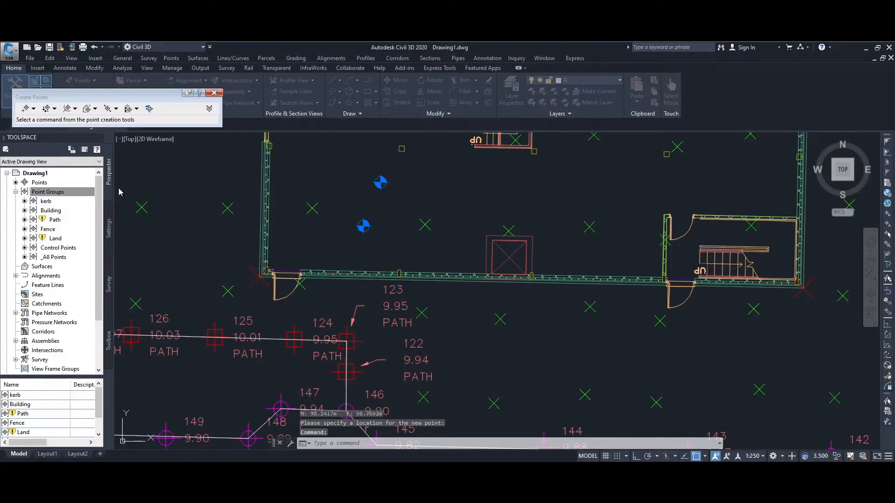
Start a new point group and name it Stakeout.
right_click(61, 192)
click(80, 210)
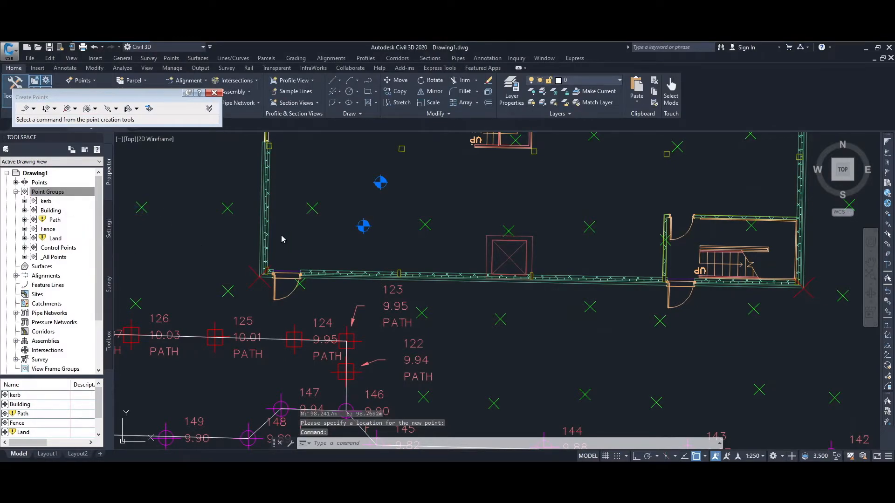
click(557, 182)
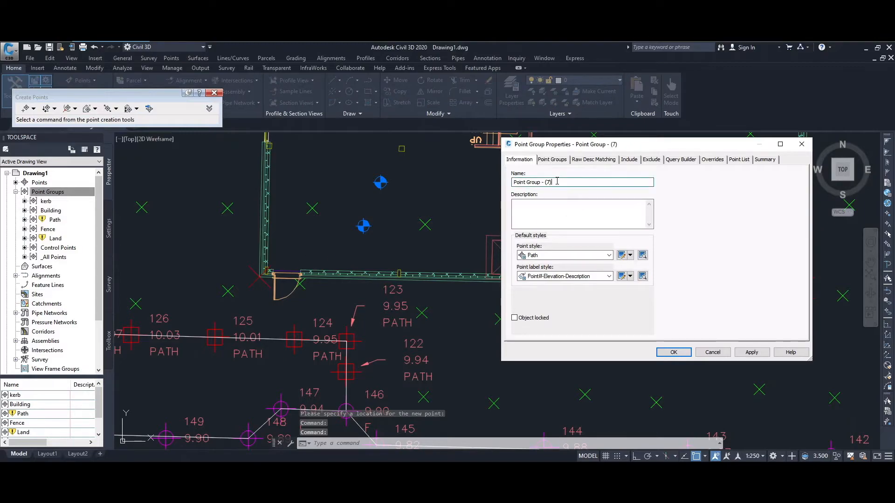
drag(557, 181, 470, 182)
text(S)
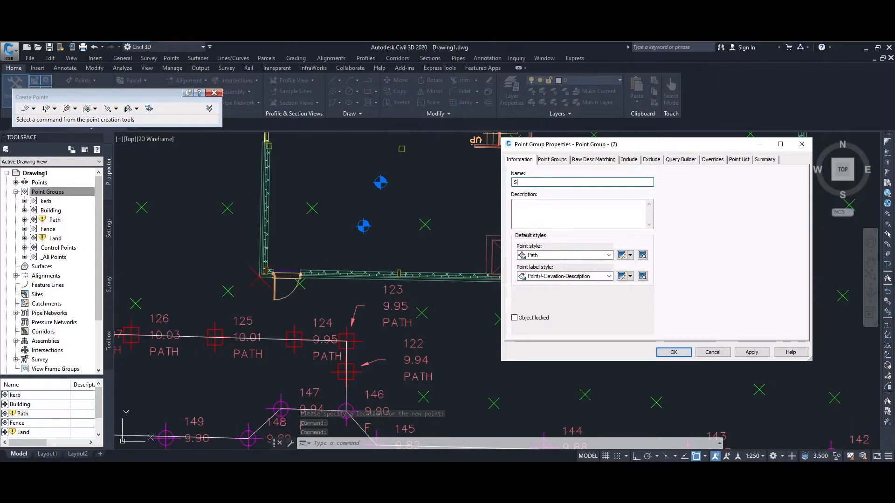
text(takeout)
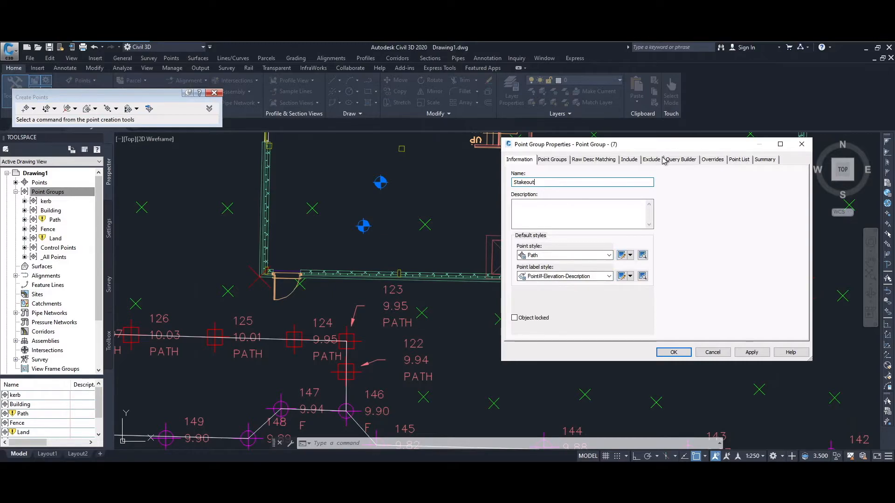
Include points with raw descriptions matching stk in the Stakeout group and check its list of matching points.
click(629, 160)
click(538, 246)
click(610, 243)
text(stk)
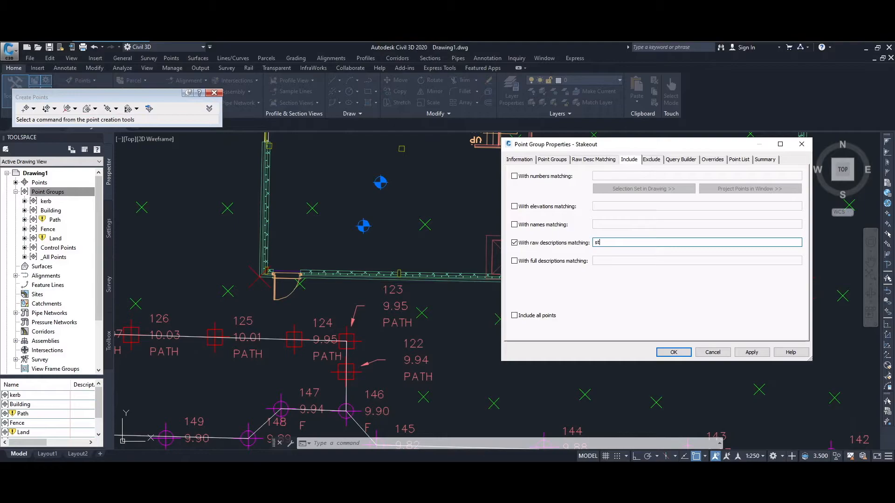
click(739, 161)
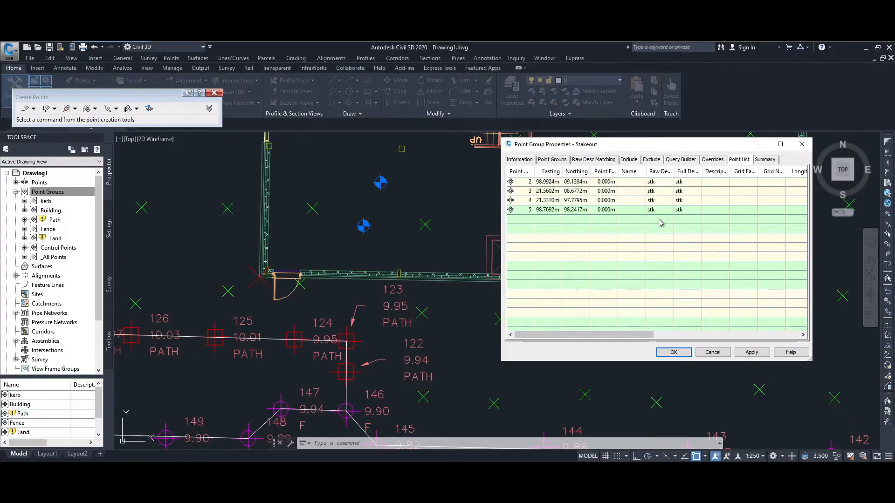
Create a new point style for the Stakeout group with a custom X marker surrounded by a circle.
click(520, 159)
click(609, 256)
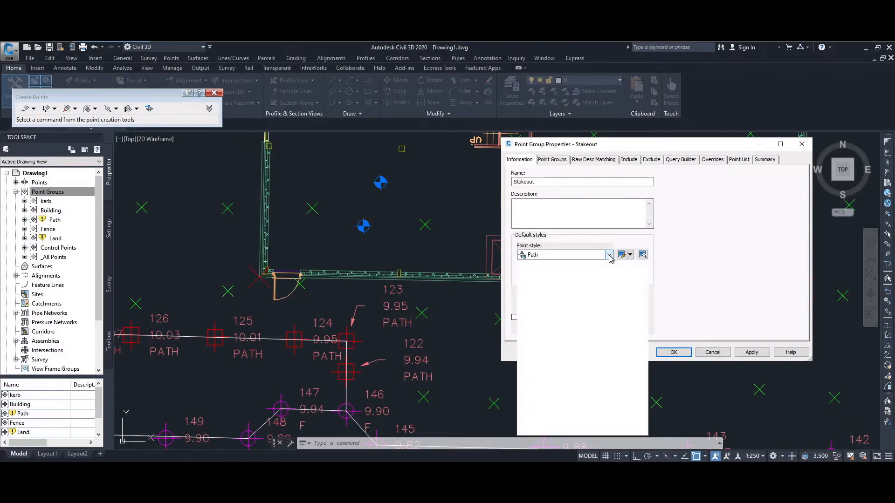
click(631, 254)
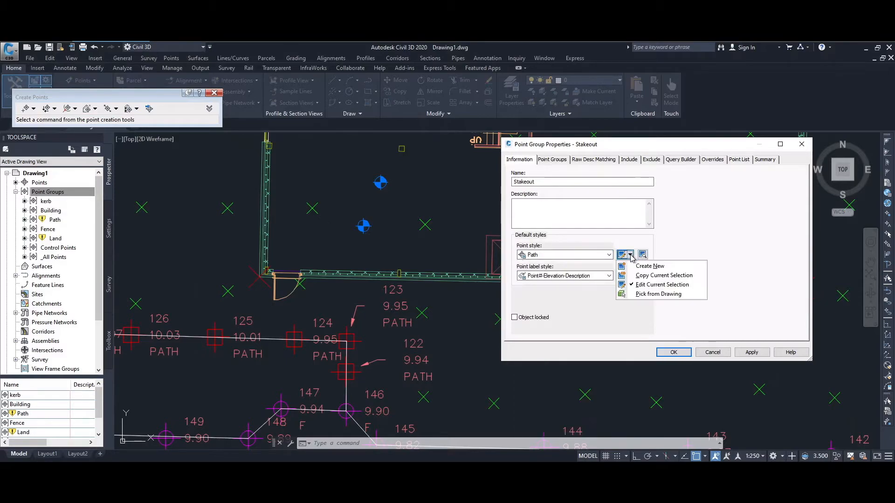
click(637, 267)
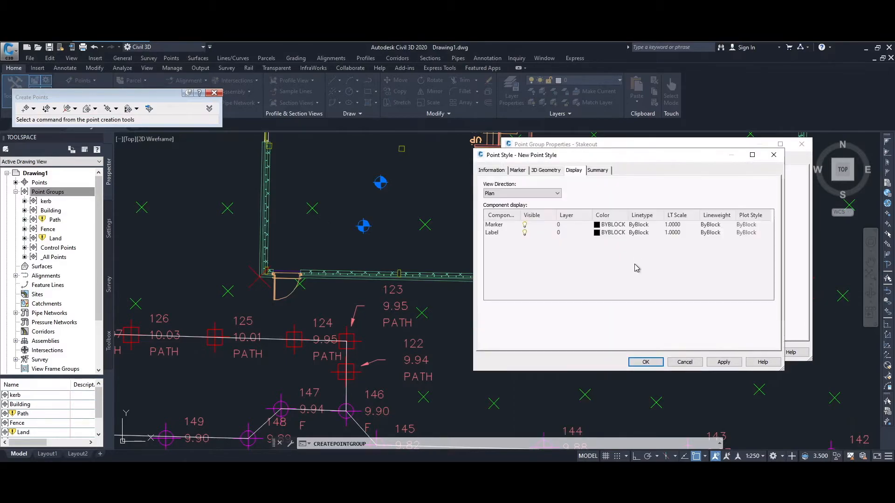
click(518, 170)
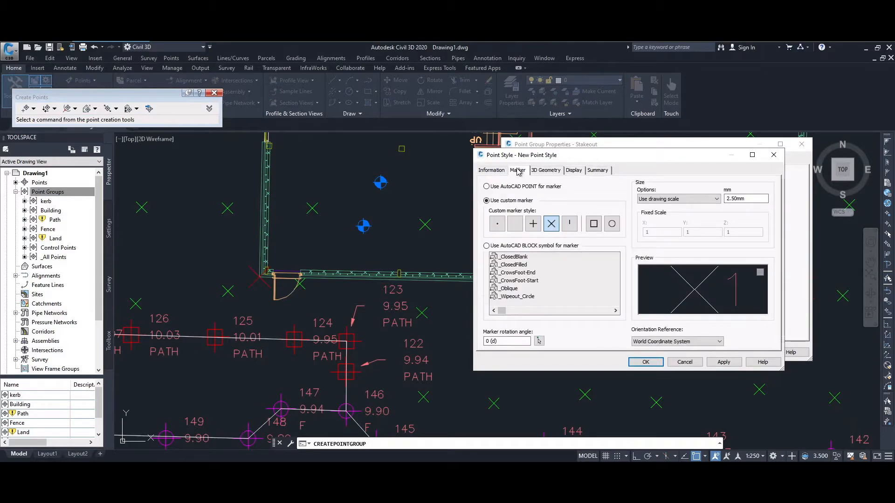
click(533, 225)
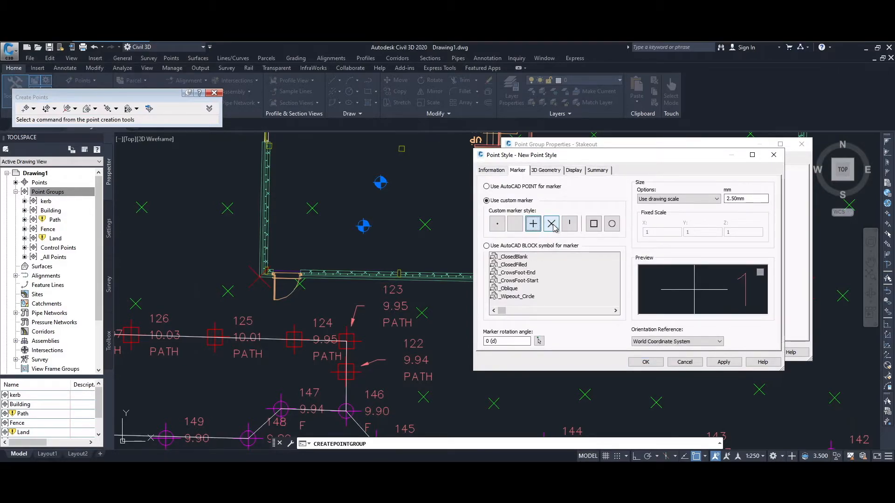
click(552, 225)
click(611, 225)
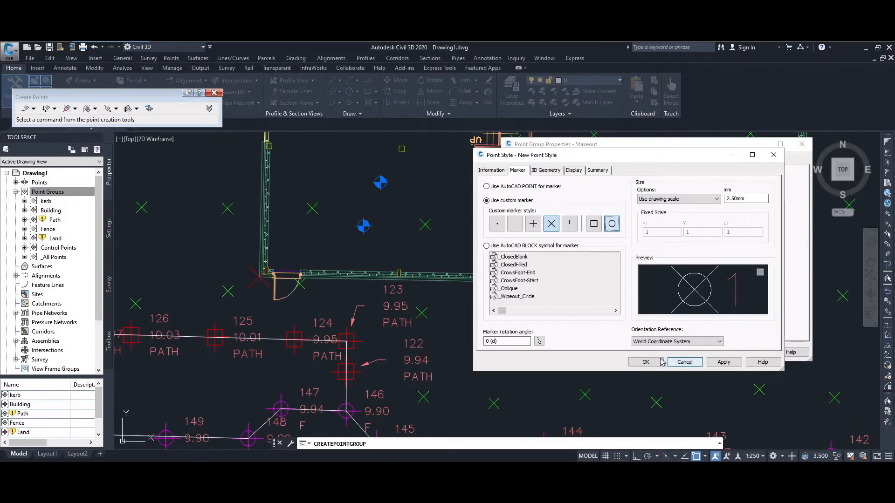
Set the new point style's marker colour to yellow in plan view and apply the style to the Stakeout group.
click(574, 171)
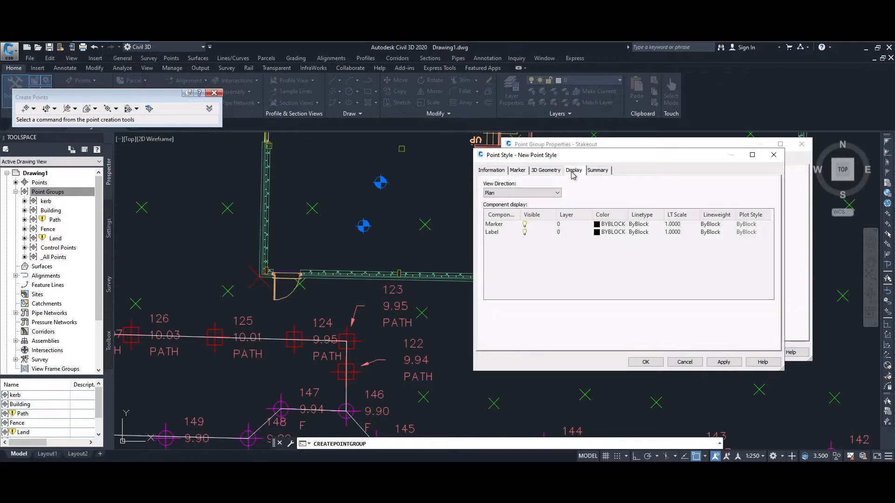
click(598, 225)
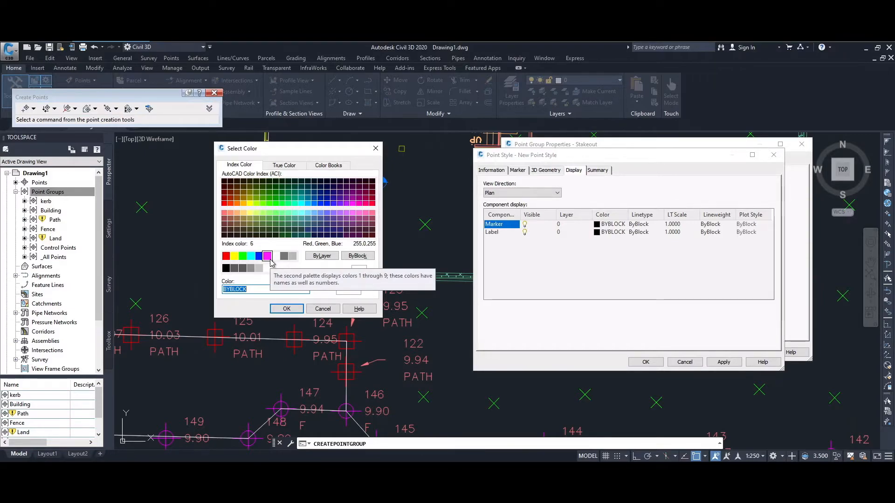
click(234, 256)
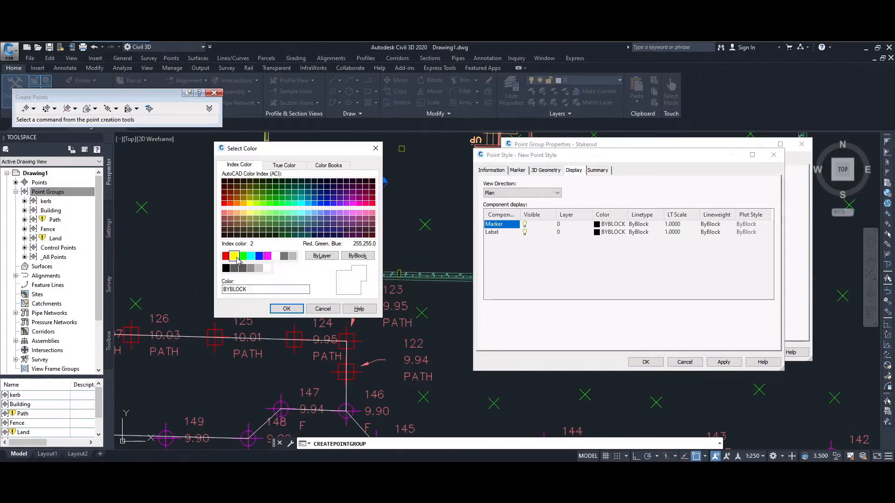
click(283, 309)
click(723, 362)
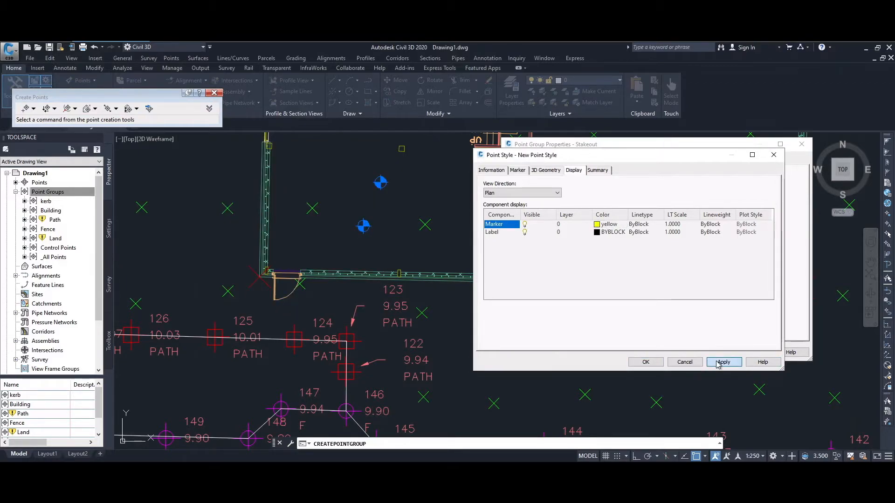
click(645, 363)
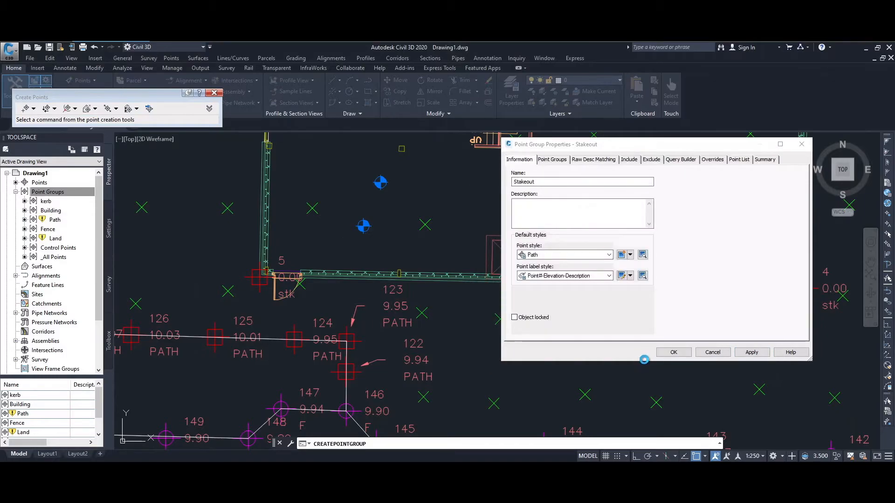
click(752, 353)
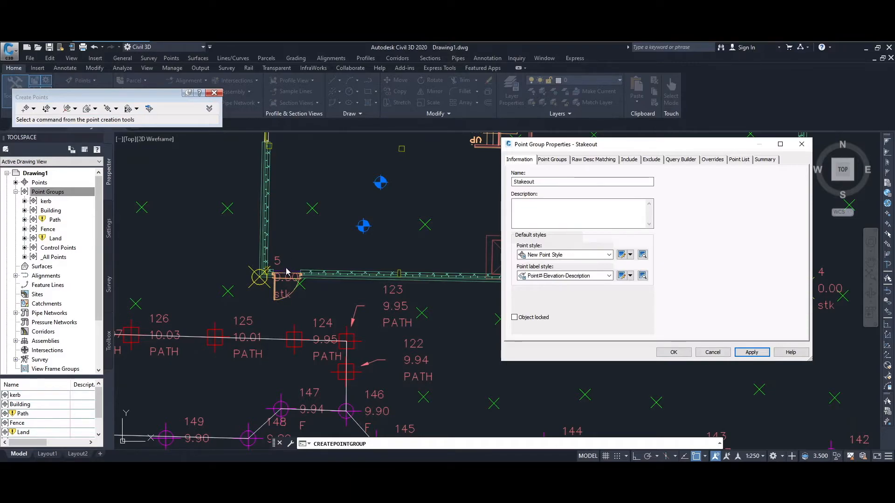
Create a new point label style for the Stakeout group named Stakeout Points.
click(609, 276)
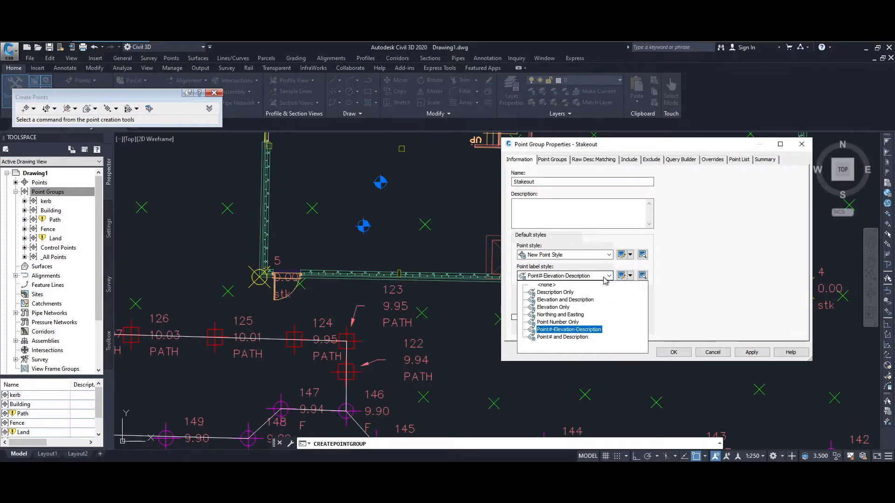
click(631, 278)
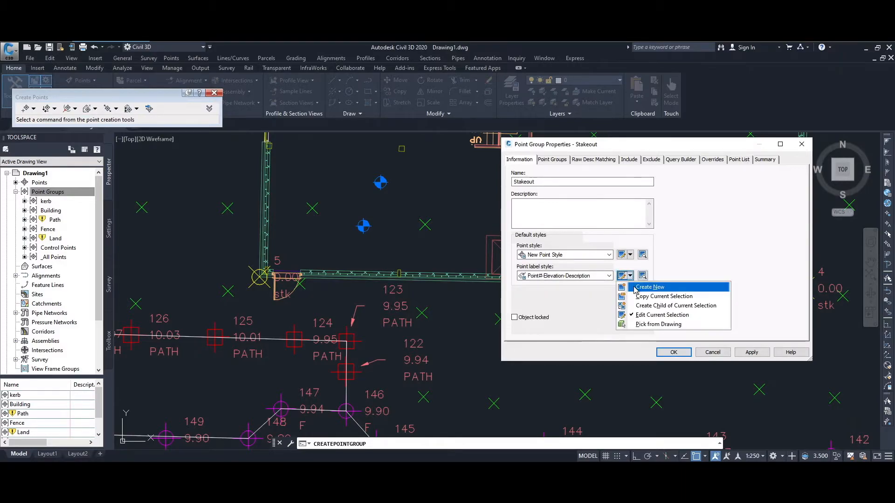
click(634, 287)
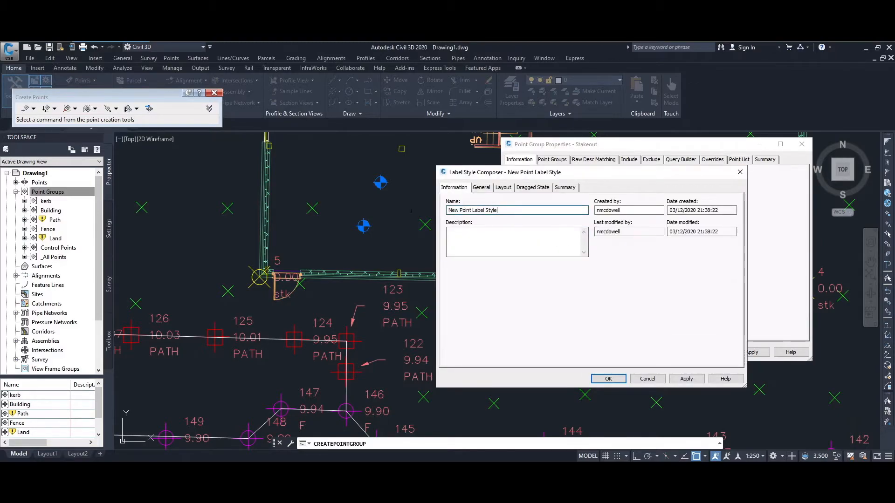
text(Stakep)
text(ut Points)
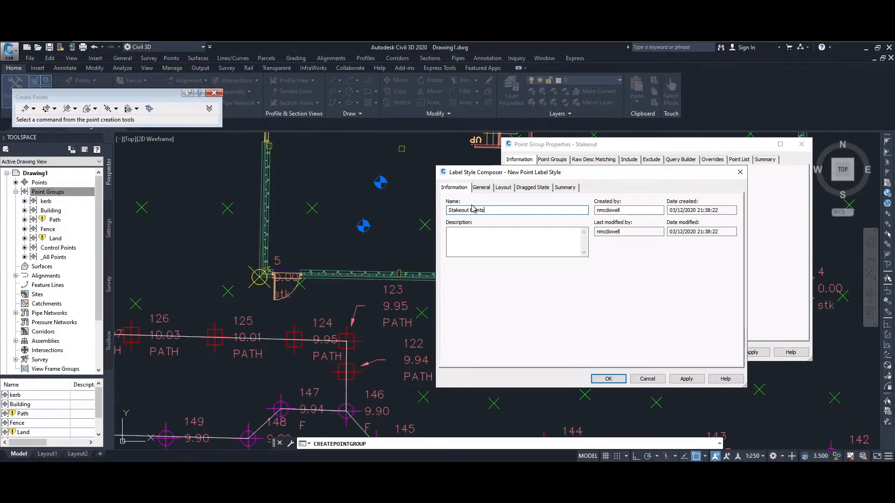
click(481, 188)
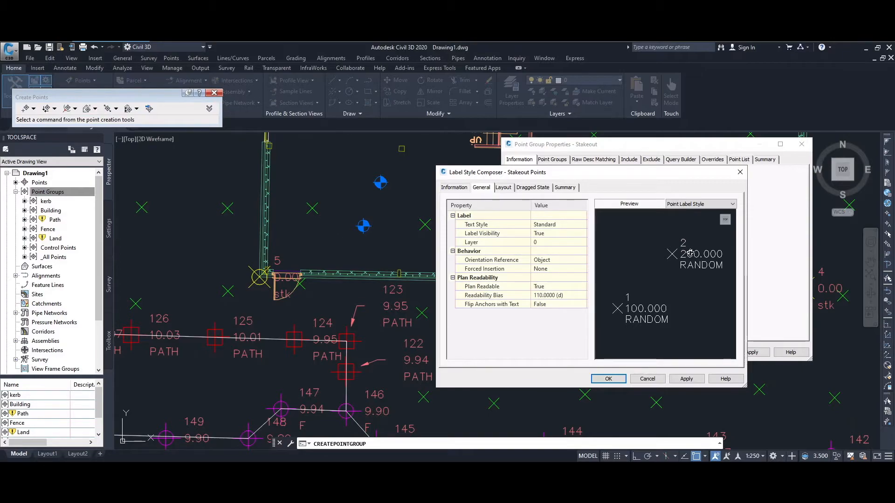
Add a second line with the prefix N: and the Northing property to the Point Number component's label text.
click(504, 188)
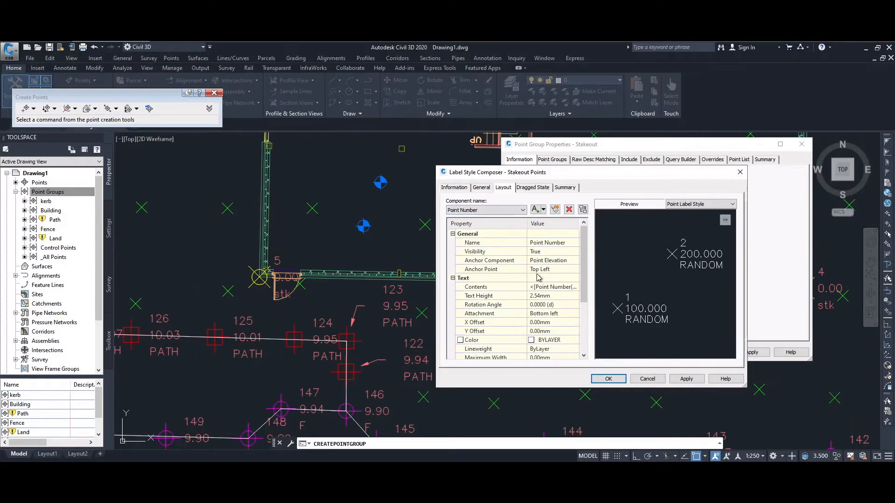
click(544, 290)
click(575, 288)
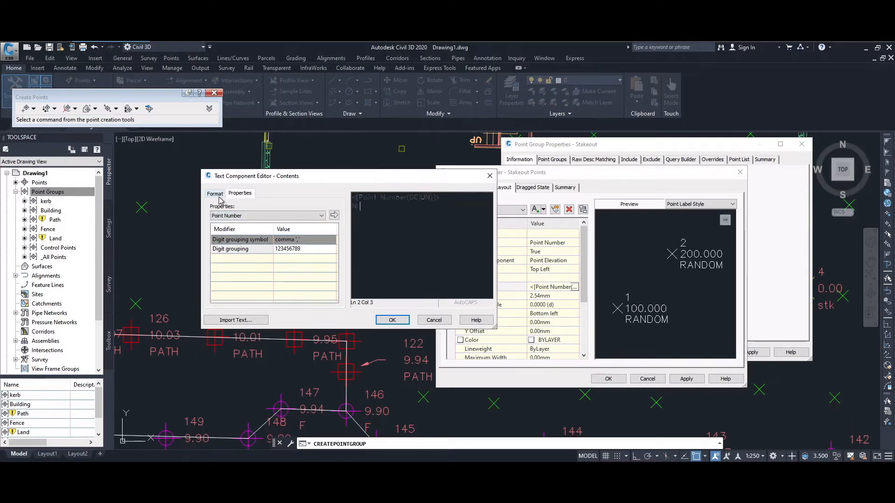
click(261, 216)
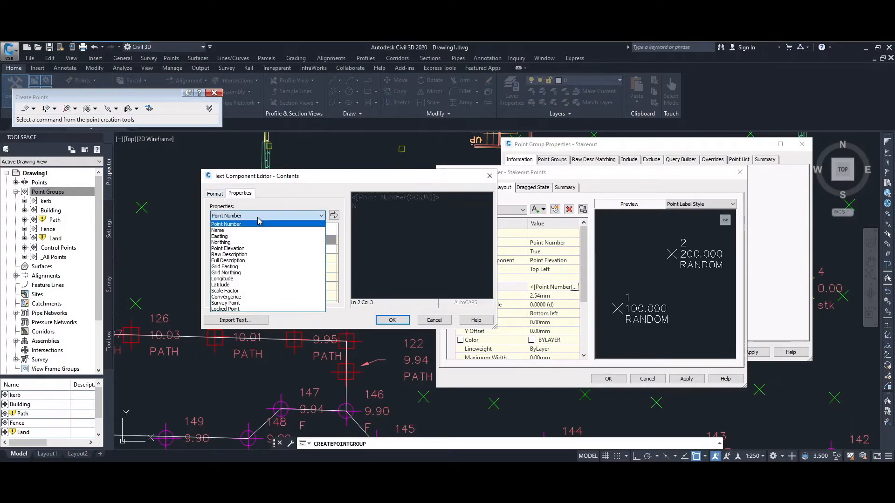
click(236, 243)
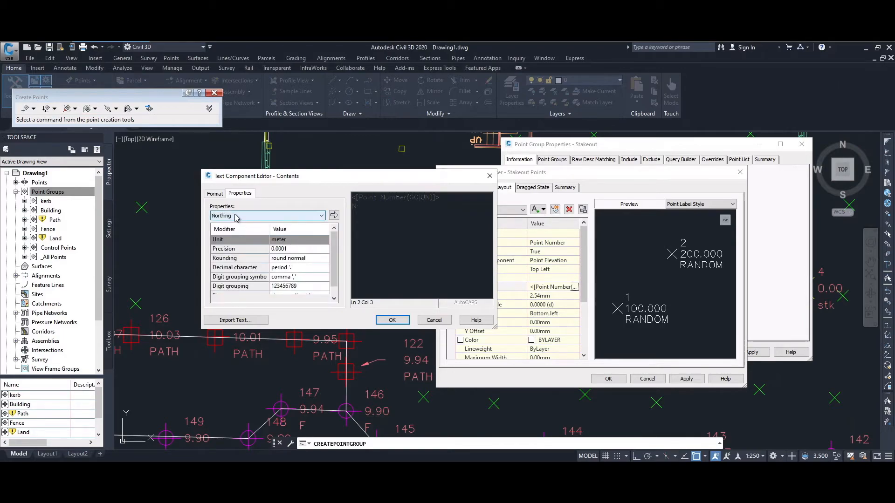
click(335, 215)
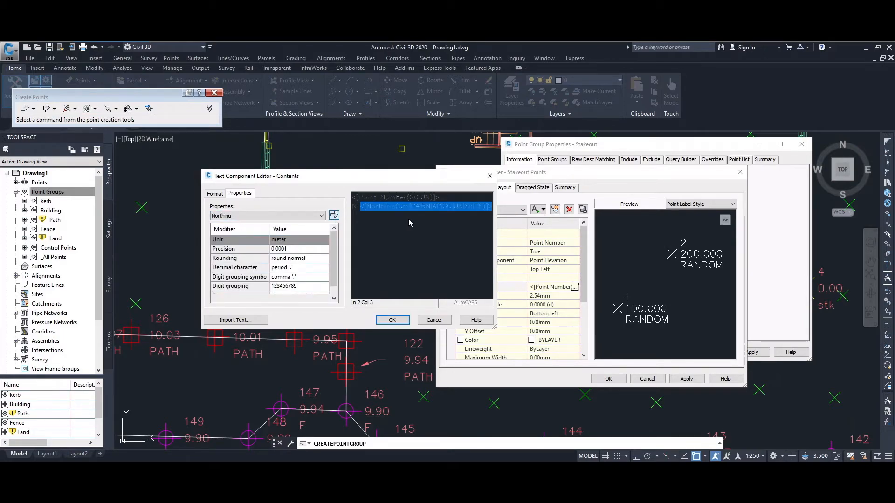
key(End)
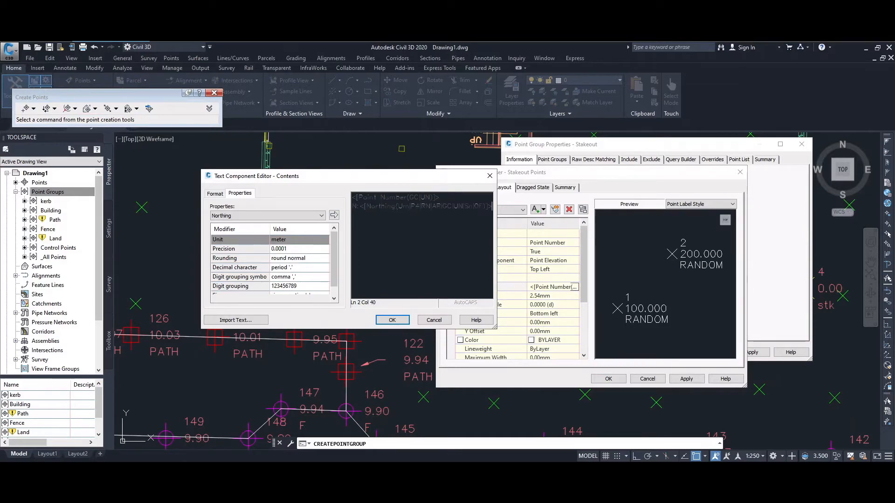
Add a third line with the prefix E: and the Easting property, and accept the Point Number component's text.
key(Return)
text(E:)
click(266, 215)
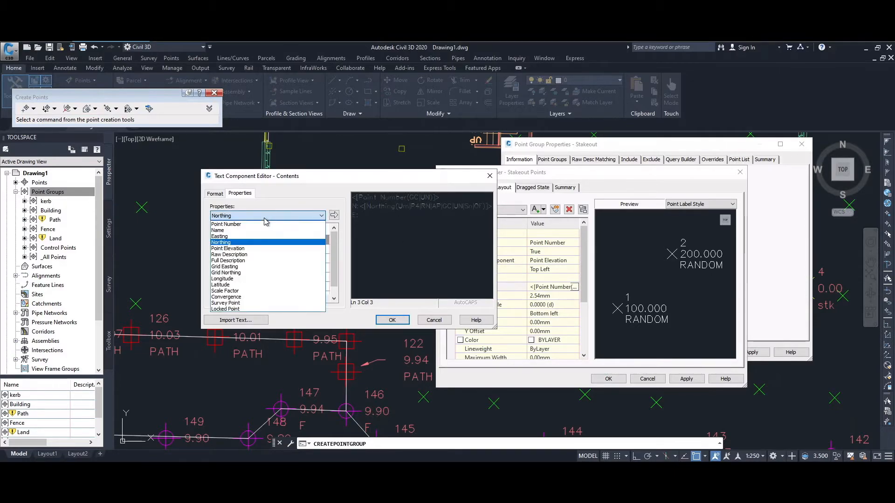
click(242, 237)
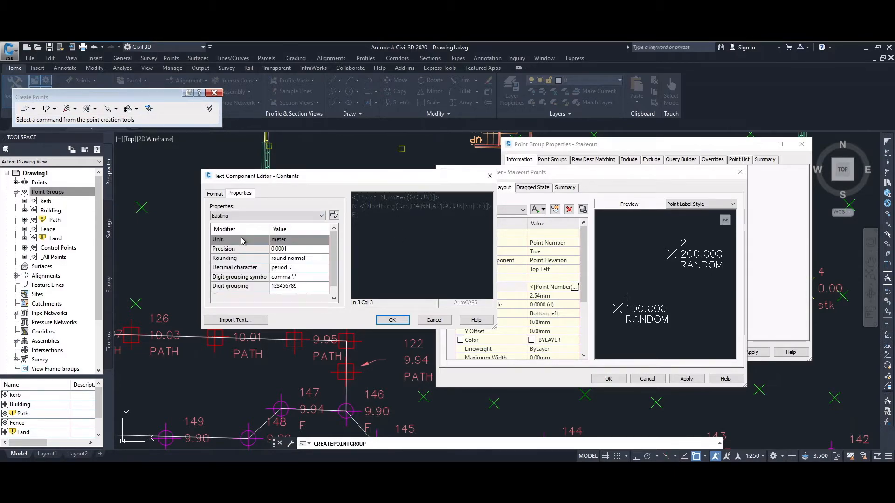
click(334, 215)
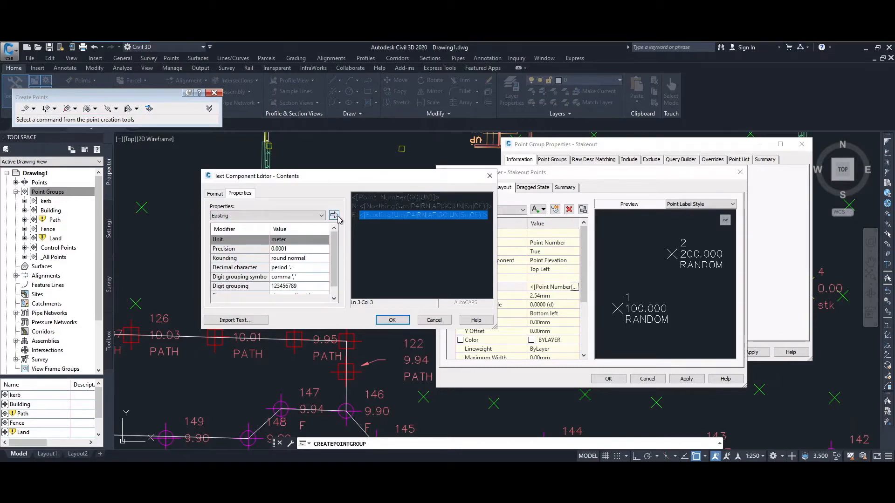
click(392, 320)
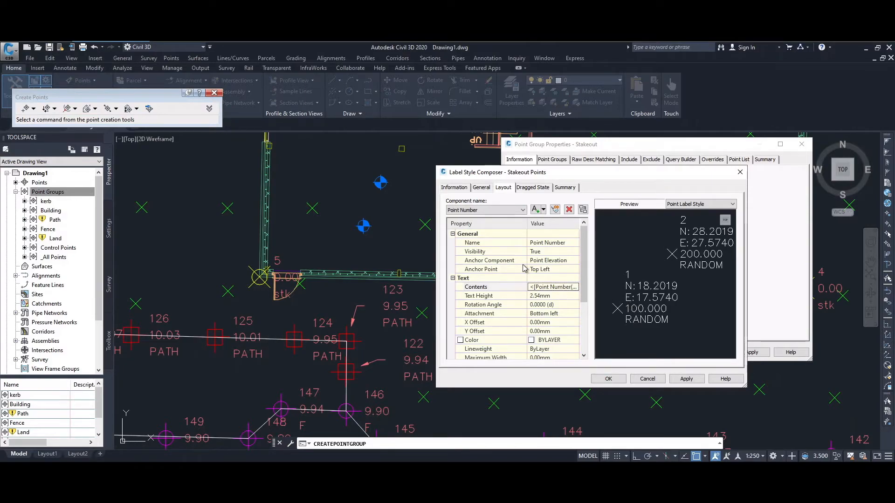
Delete the text contents of the Point Elevation component in the Stakeout Points label style.
click(486, 212)
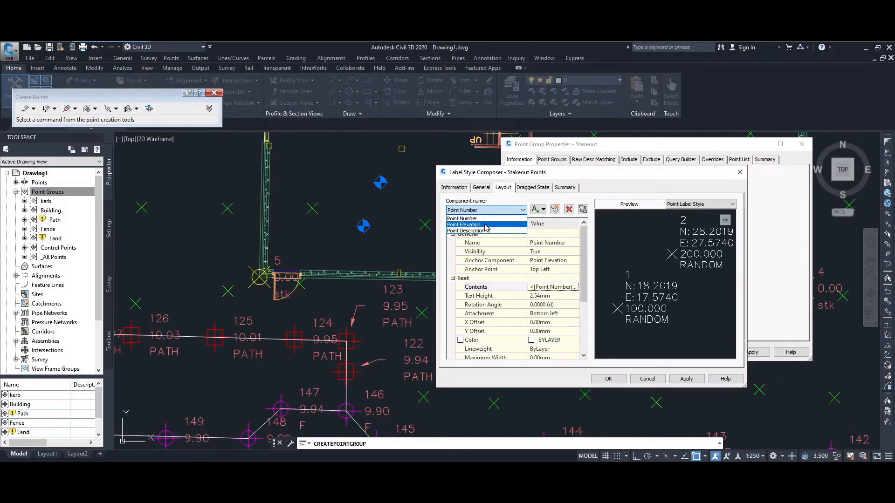
click(486, 225)
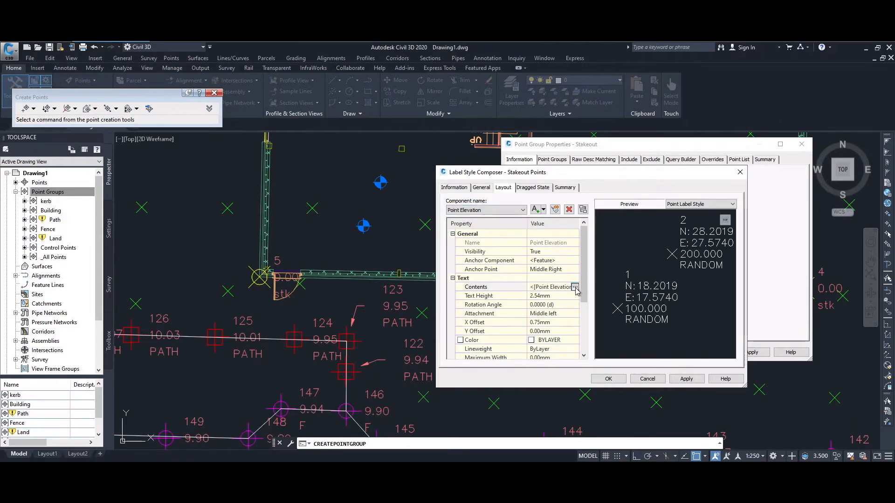
click(575, 287)
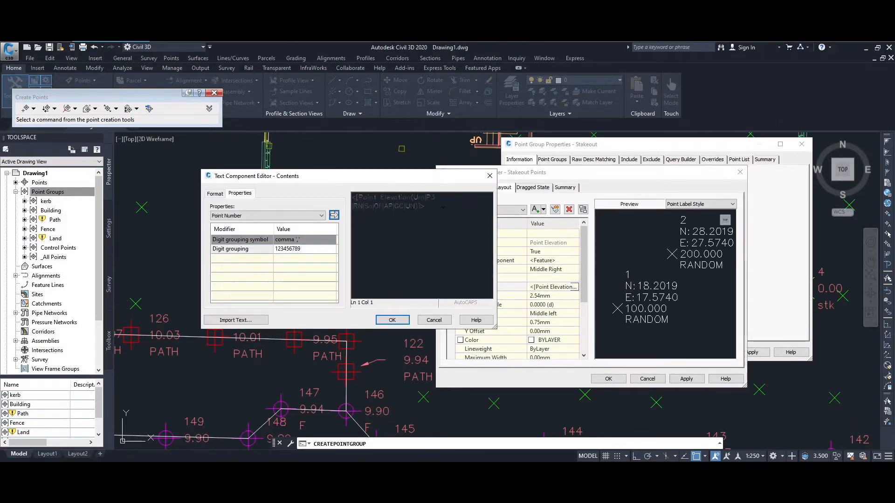
drag(423, 209, 353, 196)
key(Delete)
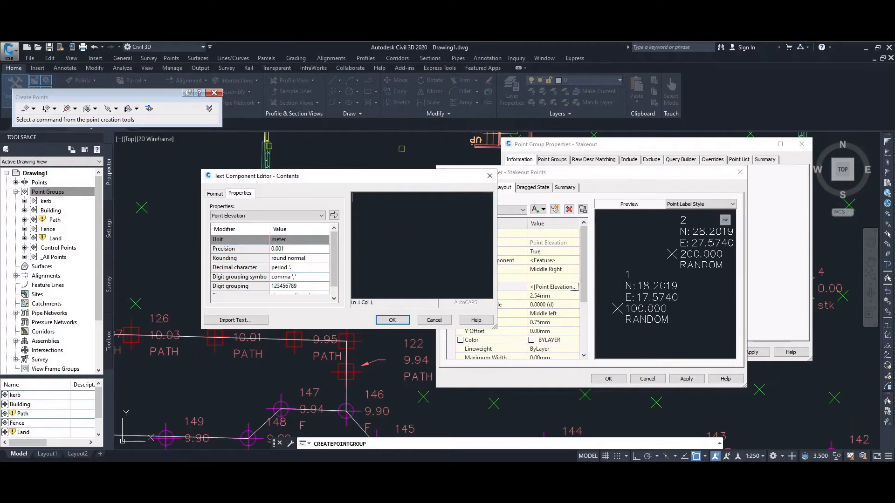
click(393, 321)
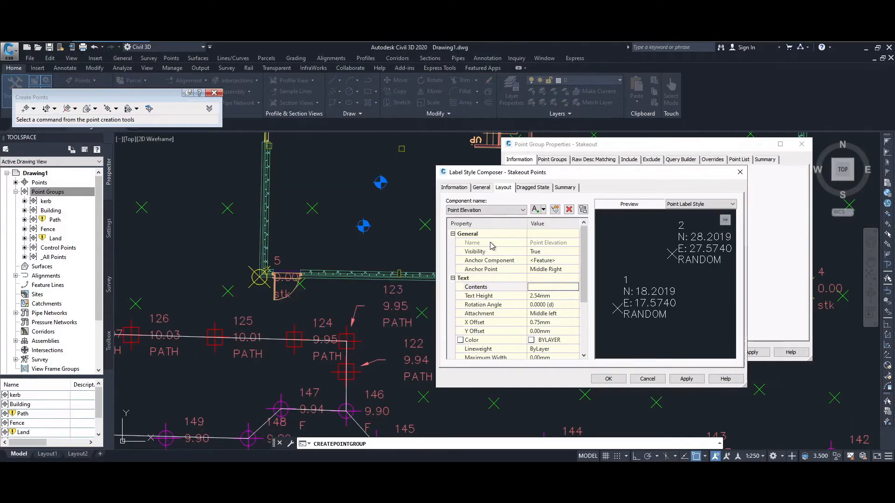
Delete the text contents of the Point Description component in the Stakeout Points label style and apply the change.
click(502, 210)
click(476, 232)
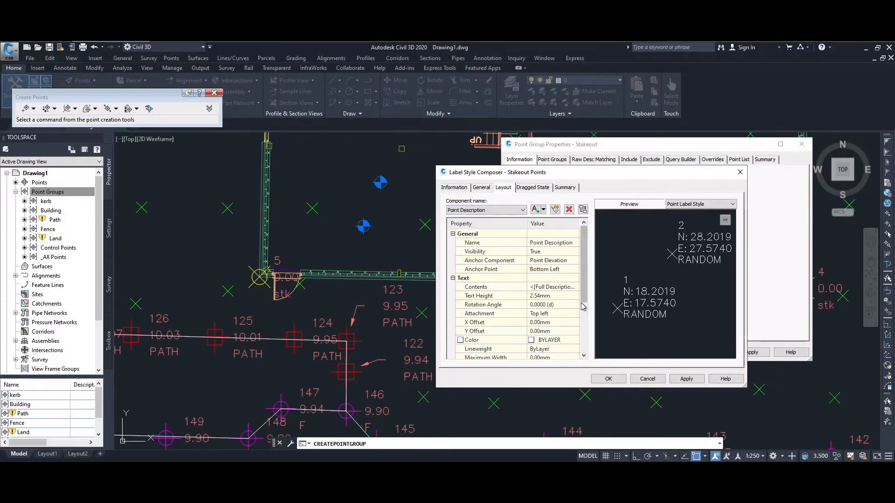
click(576, 288)
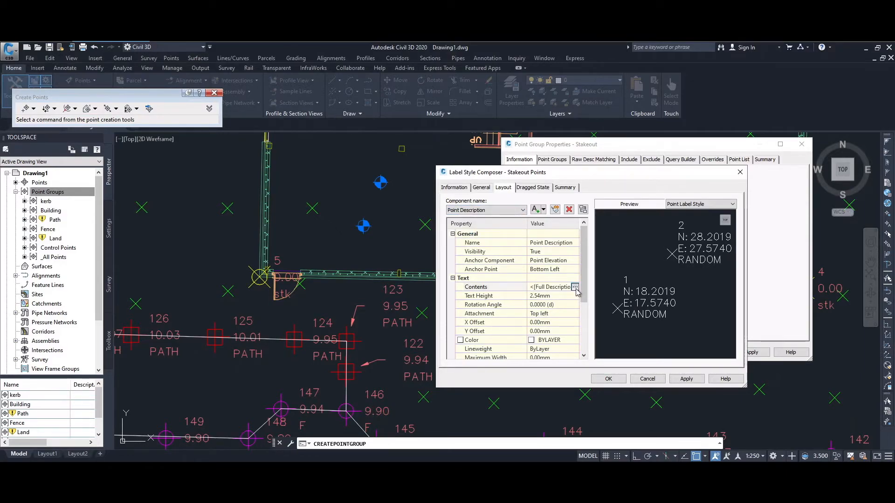
click(576, 288)
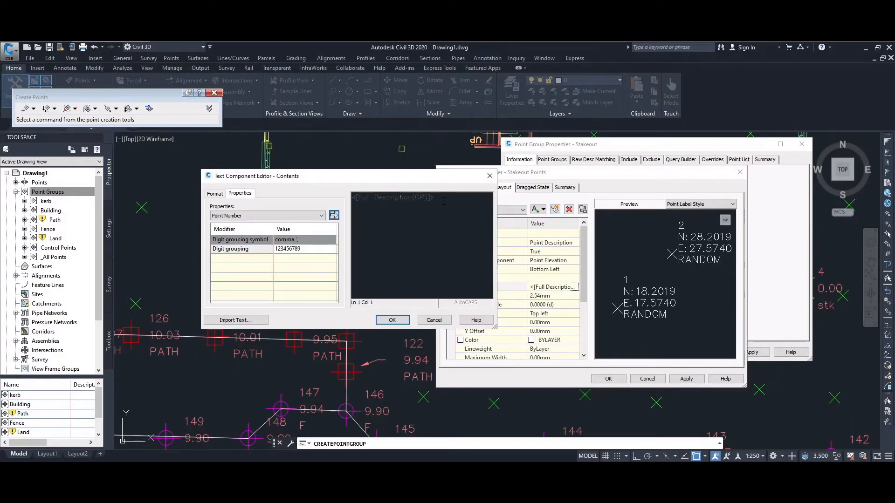
drag(436, 201, 353, 197)
key(Delete)
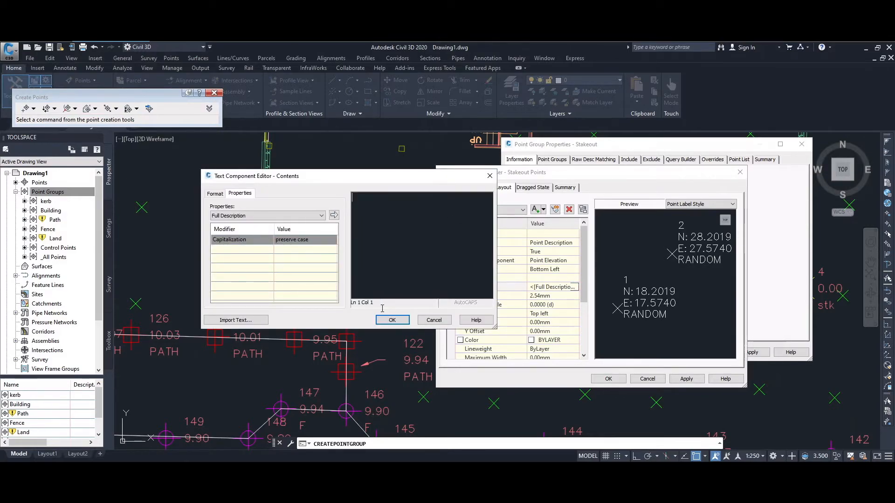
click(392, 320)
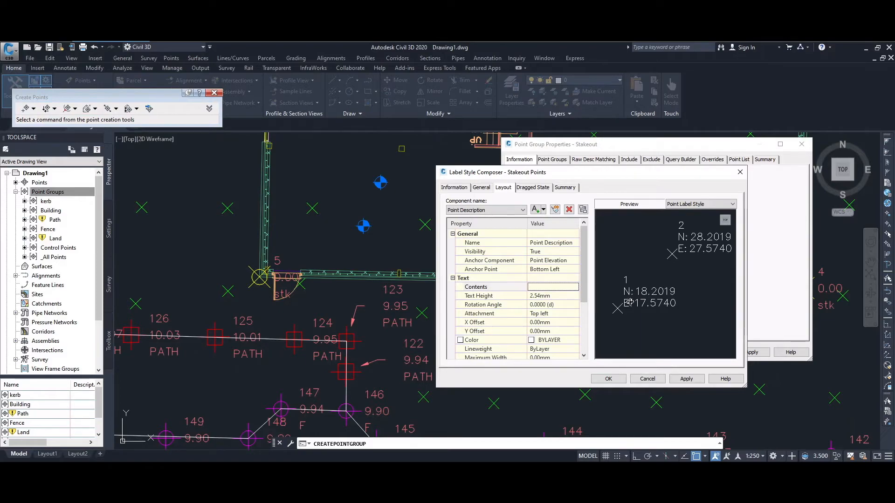
click(685, 379)
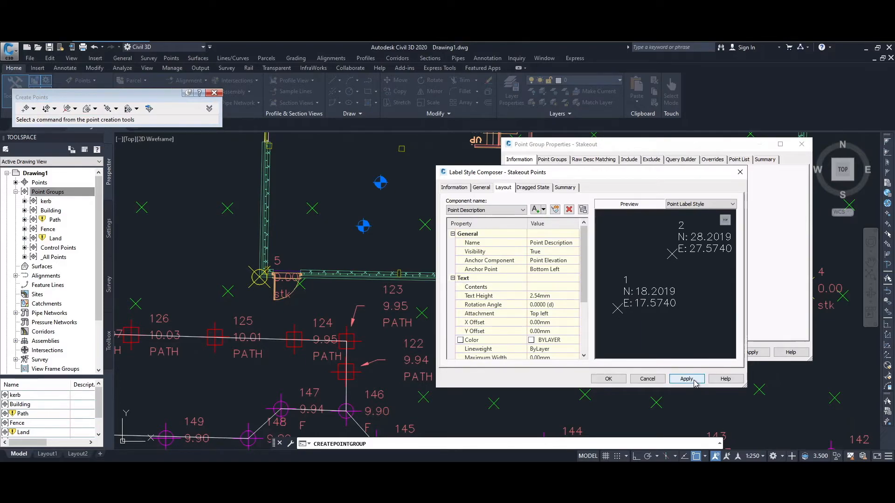
Set the Point Description component's text height to 1.25 mm and apply it.
click(555, 296)
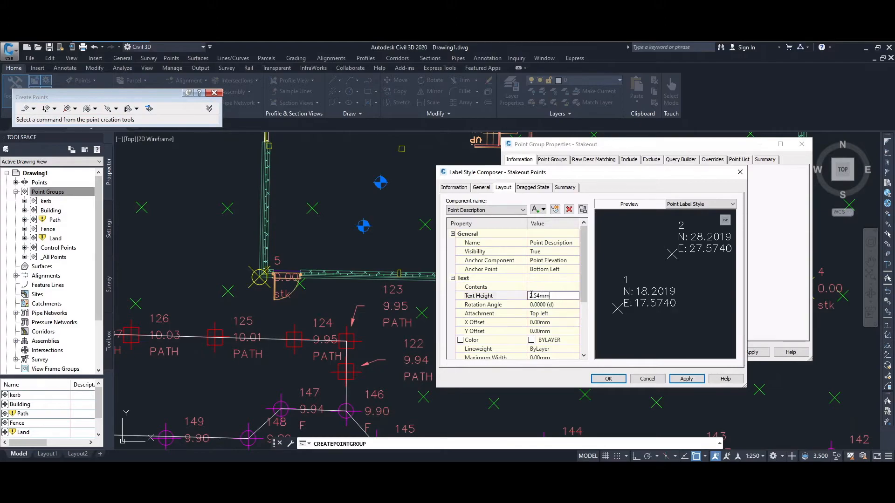
text(1.)
click(687, 379)
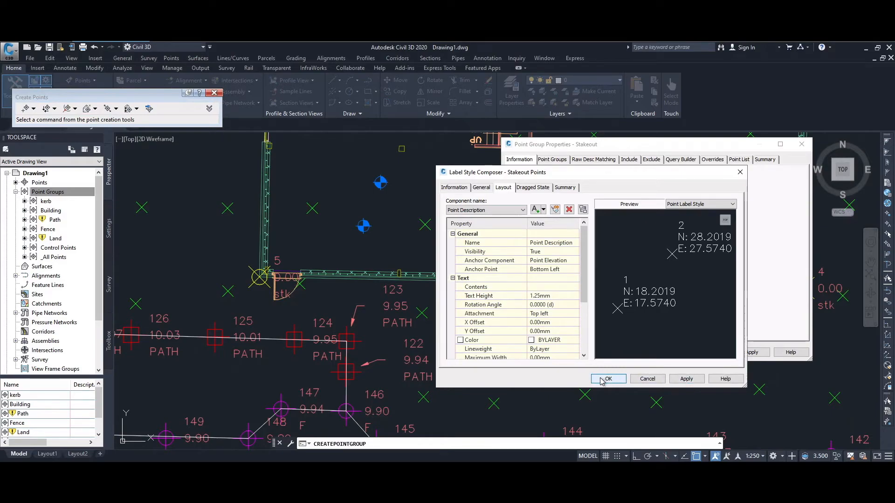
Reduce the Point Number component's text height to match the Point Description component, and accept the label style and the Stakeout group properties.
click(487, 210)
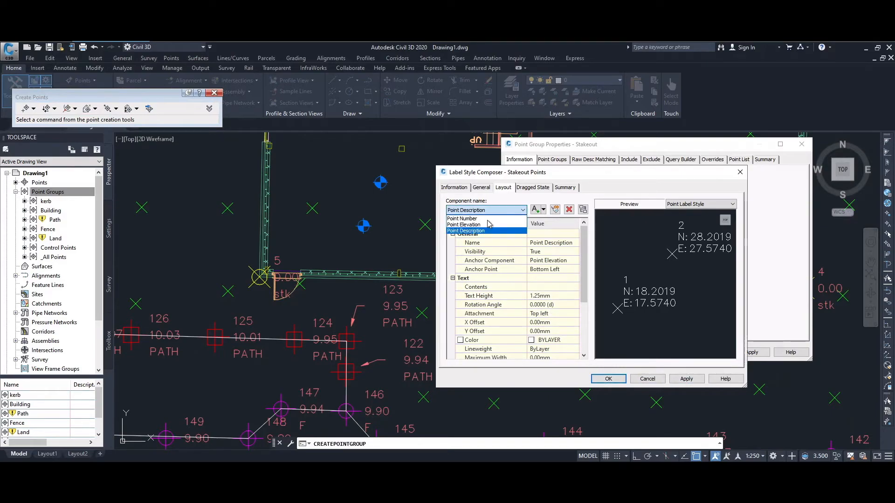
click(487, 219)
click(553, 296)
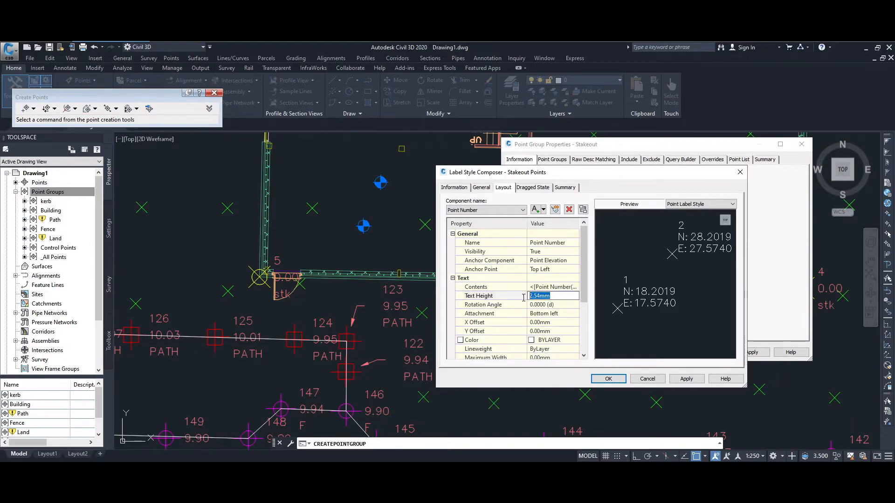
text(1.)
click(694, 380)
click(608, 379)
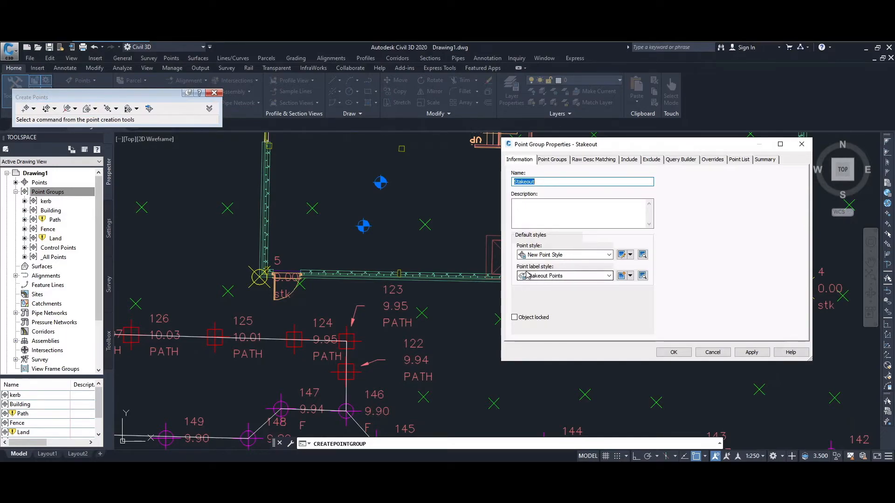
click(749, 356)
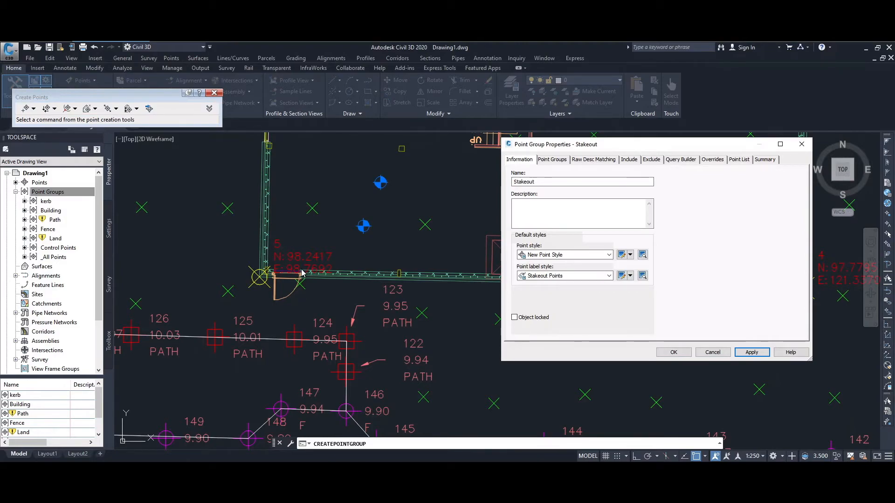
click(673, 352)
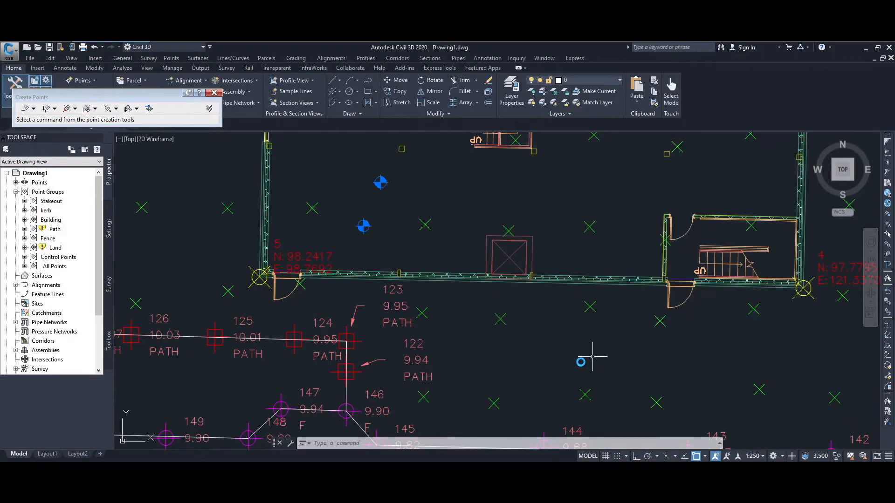
Move point 2's label up and to the right of its marker at the building's upper-left corner, and deselect the point.
scroll(587, 359, up, 2)
scroll(538, 324, down, 4)
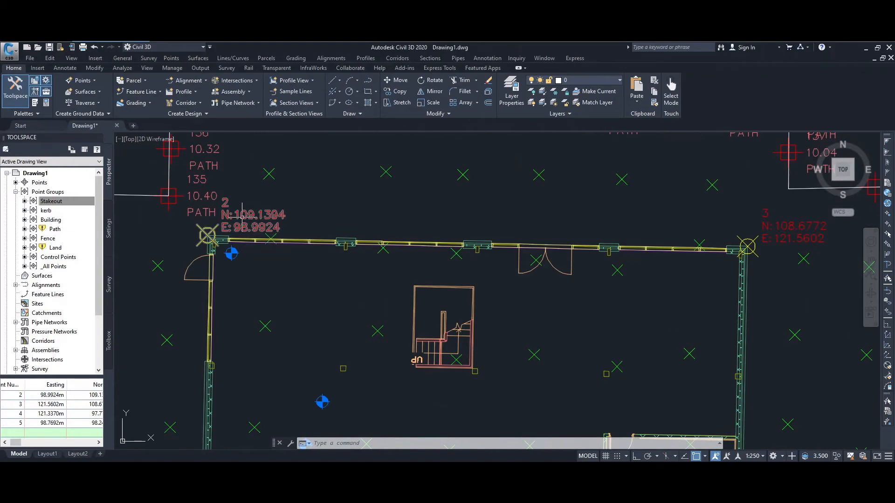
click(208, 233)
mouse_move(208, 230)
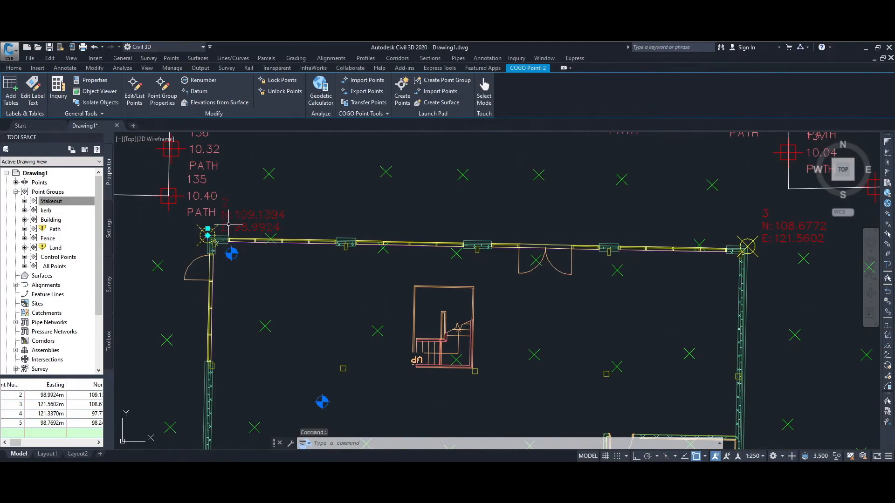
click(208, 229)
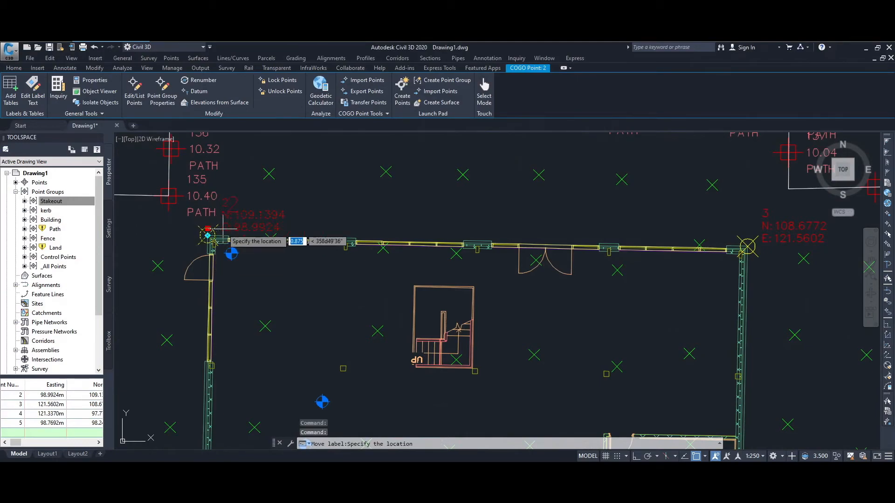
click(252, 202)
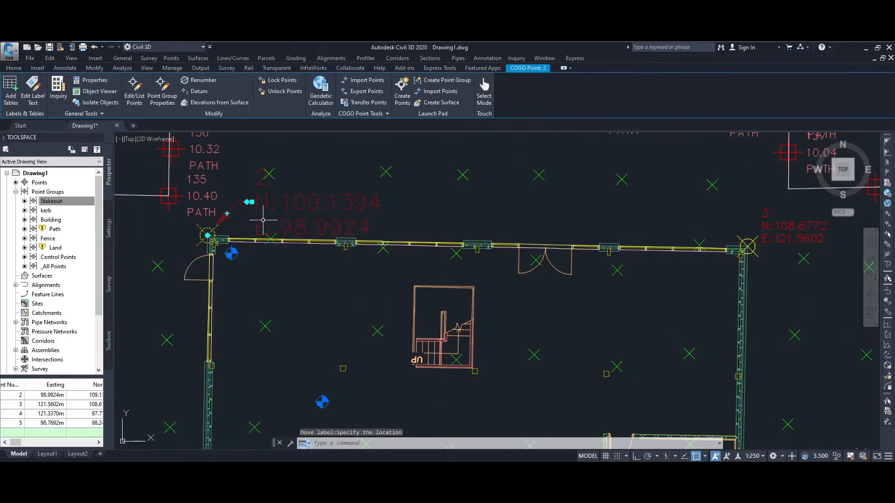
click(240, 222)
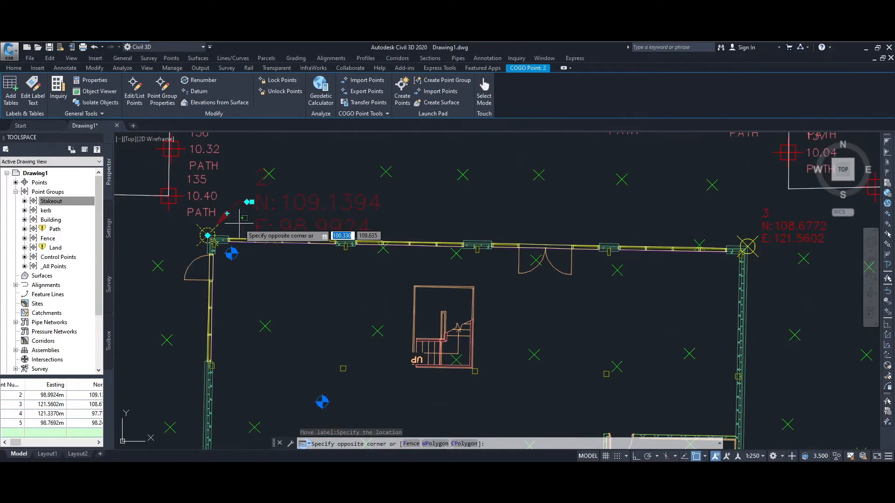
key(Escape)
key(Escape)
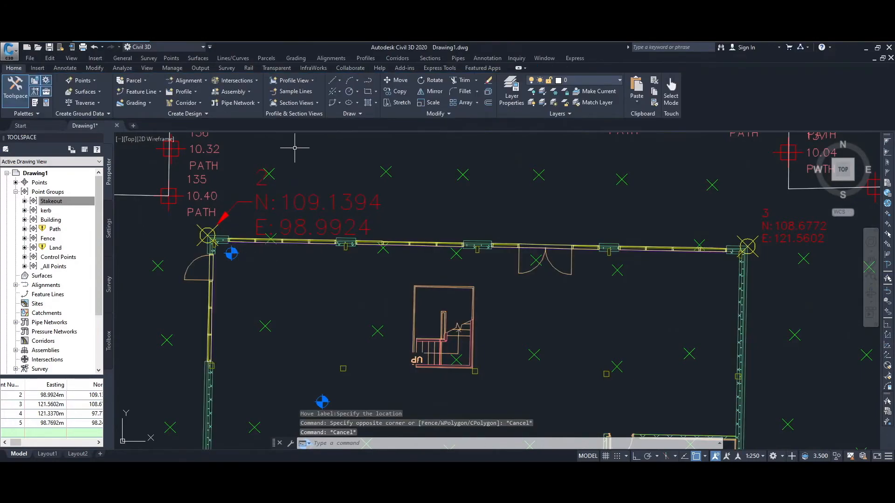
Open the Stakeout point group's properties and edit its current point label style, Stakeout Points.
click(55, 200)
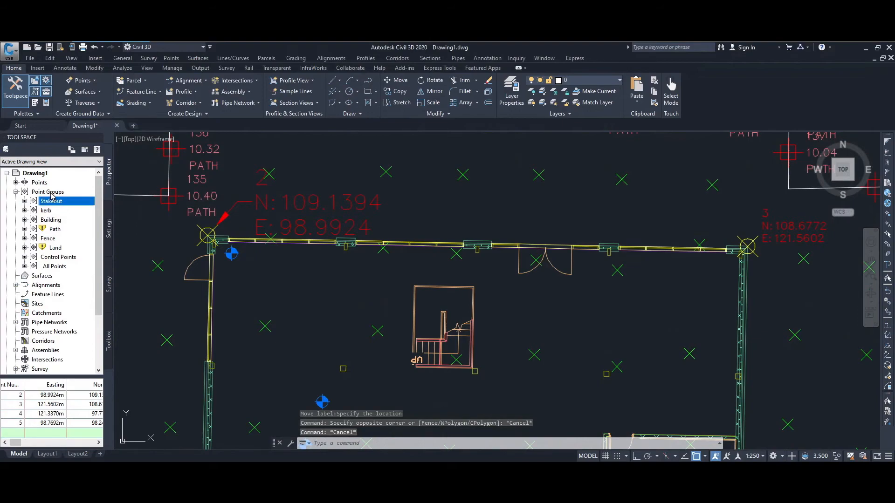
click(50, 192)
click(52, 202)
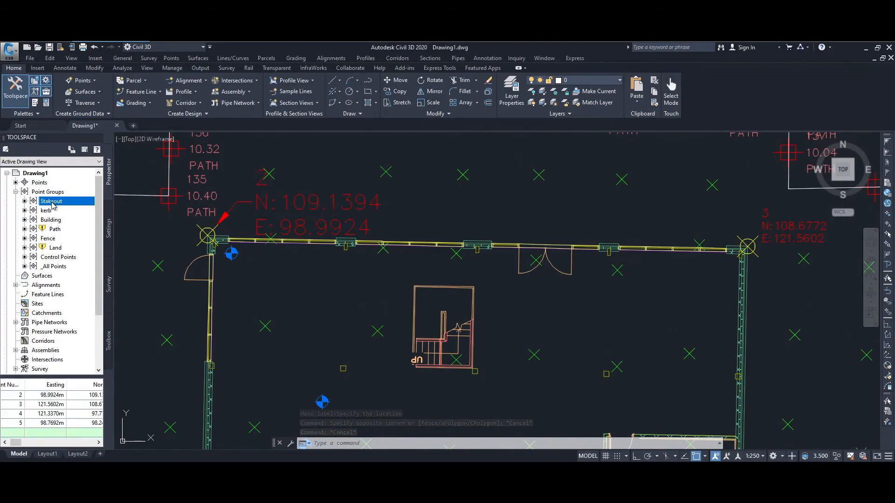
right_click(52, 202)
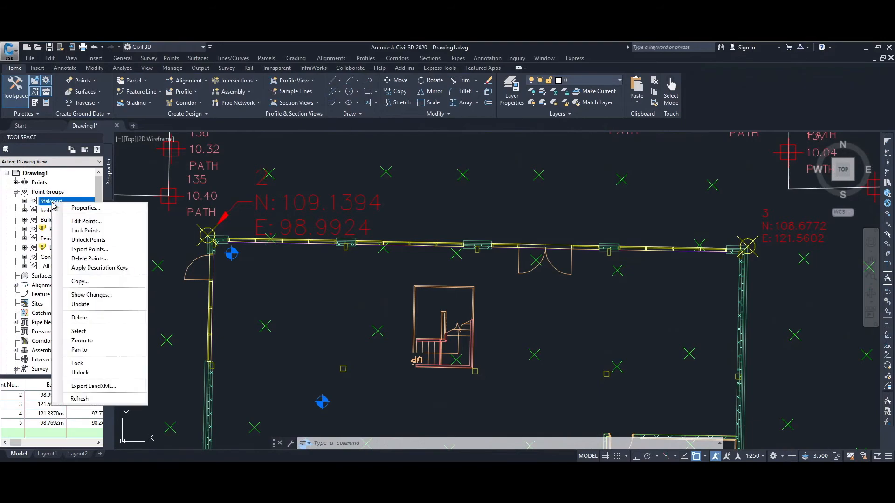
click(75, 208)
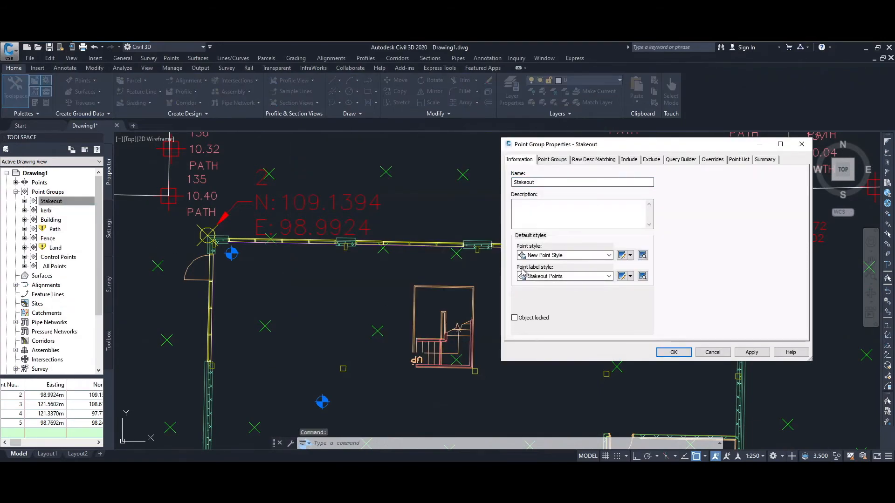
click(630, 276)
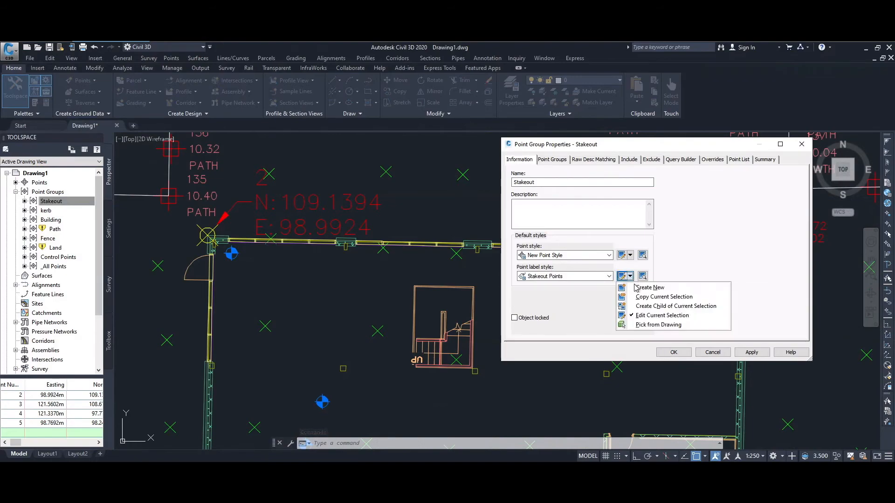
click(640, 316)
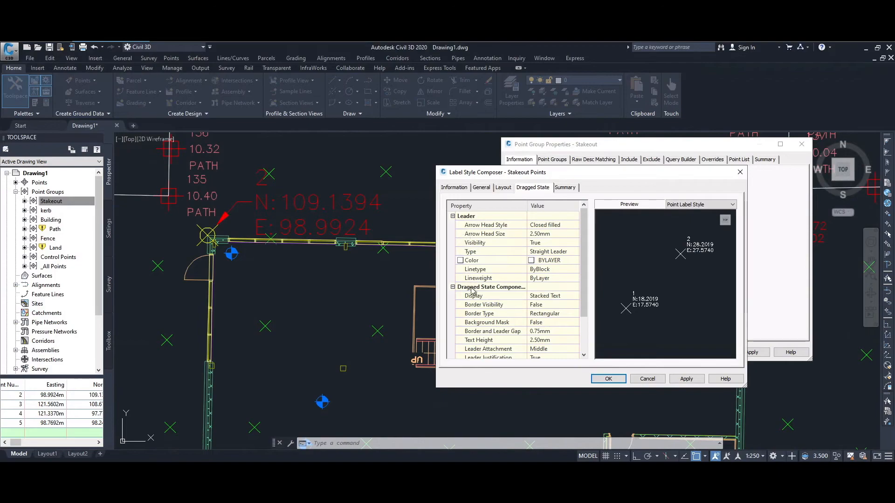
Set the dragged-state text height of the Stakeout Points label style to 1.25 mm and accept the point group properties.
click(483, 344)
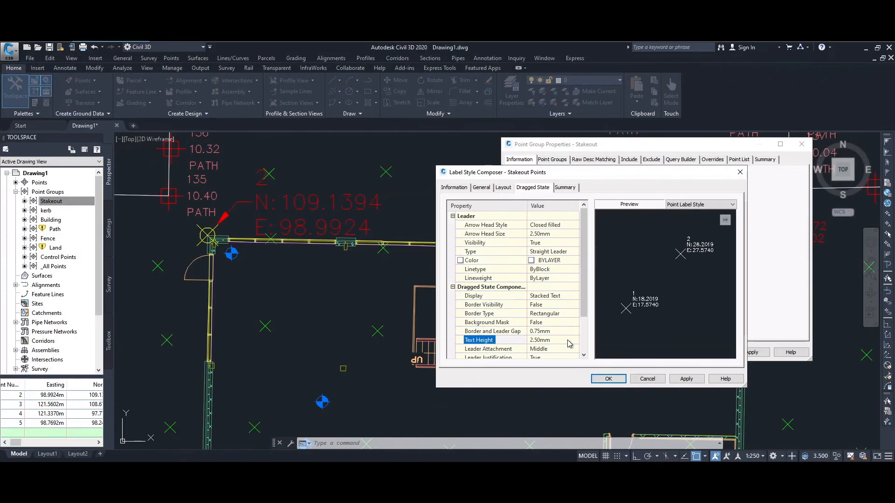
click(543, 341)
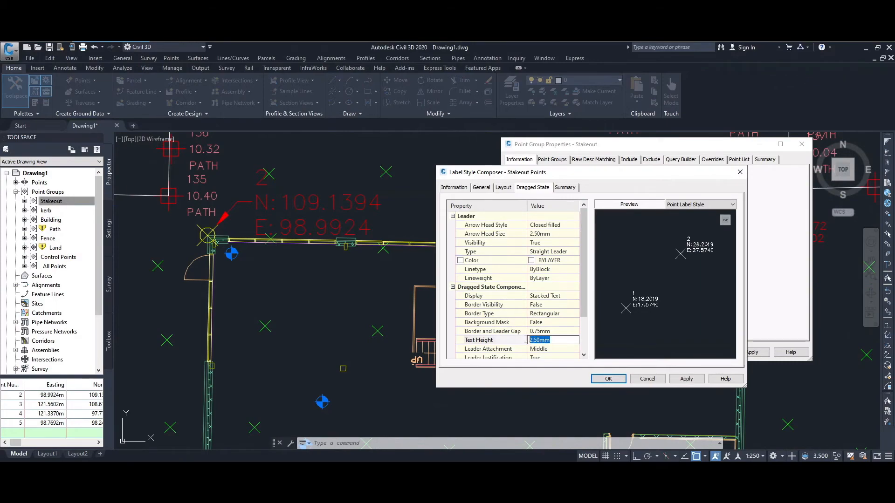
text(1.25mm)
key(Return)
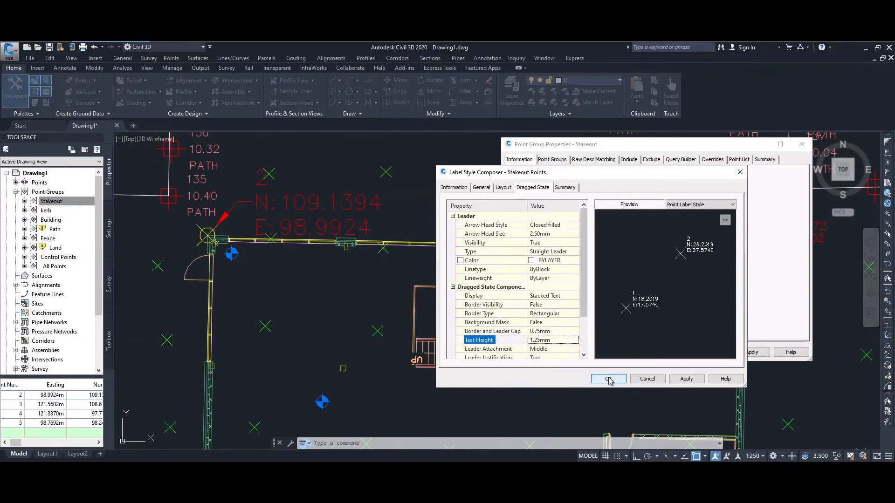
click(687, 379)
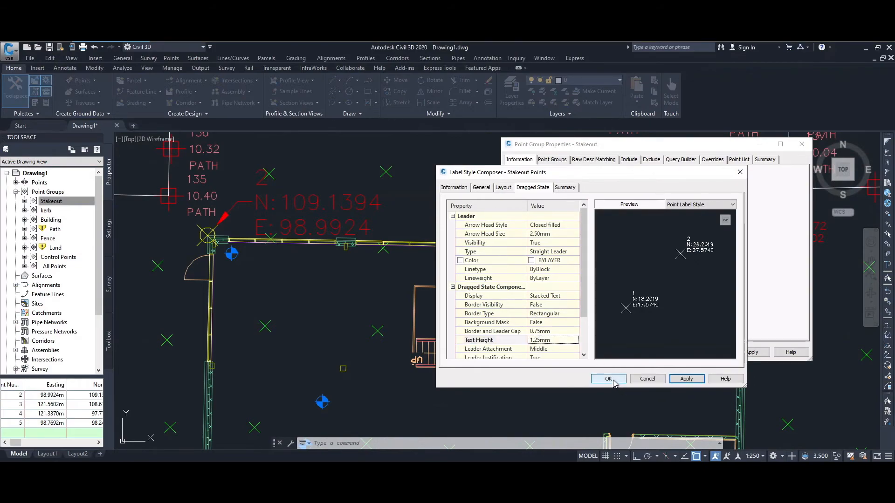
click(609, 379)
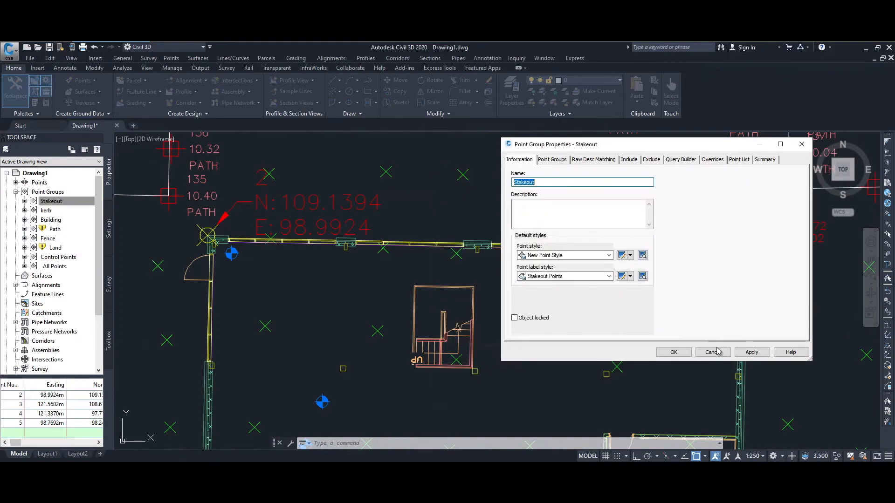
click(756, 356)
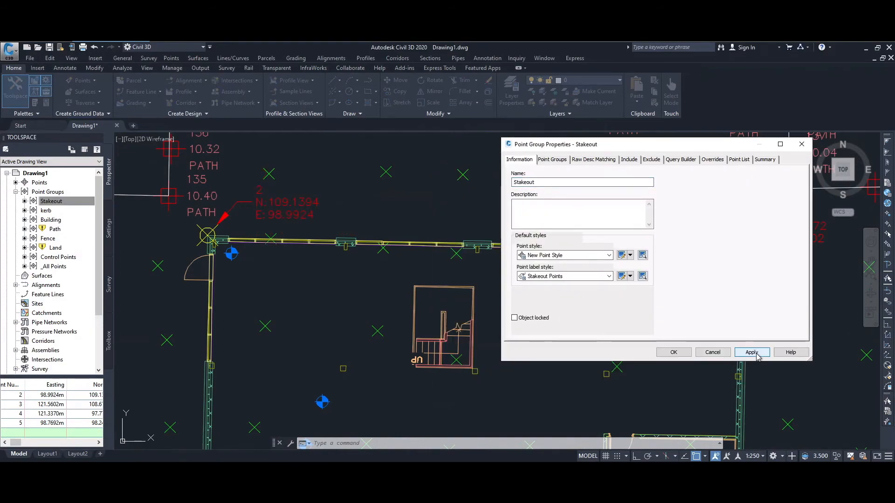
click(681, 353)
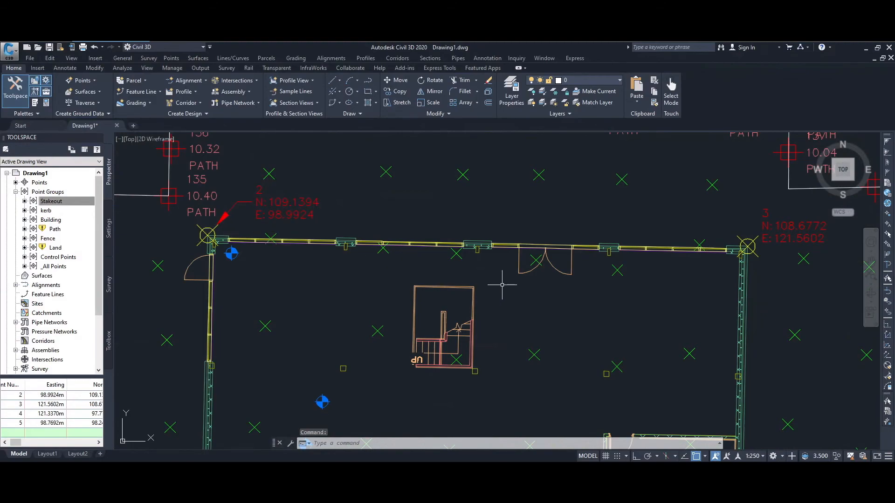
Move point 5's label outside the building, up and to the left of its marker at the lower-left corner.
mouse_move(608, 309)
middle_down()
mouse_move(529, 296)
mouse_move(462, 264)
mouse_move(518, 266)
mouse_move(597, 254)
middle_up()
middle_drag(303, 309, 455, 265)
click(297, 304)
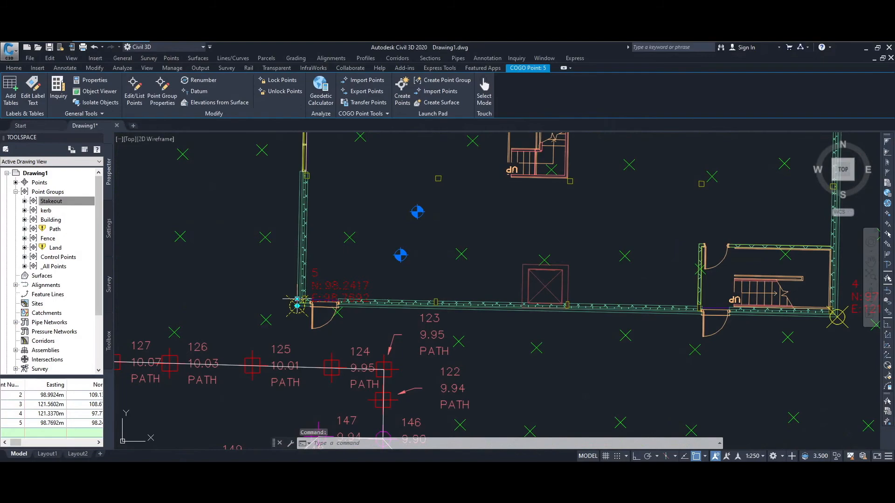
mouse_move(297, 305)
click(322, 314)
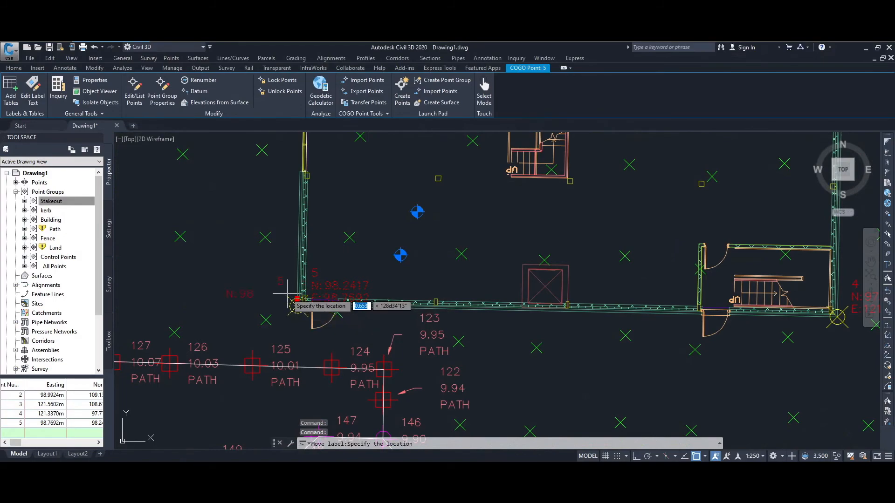
click(247, 282)
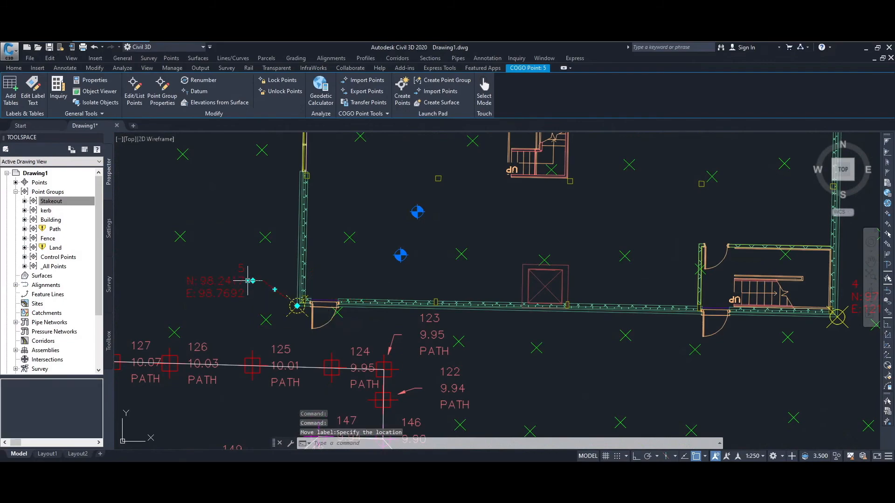
Deselect point 5 and check the label layout around the building with the whole site in view.
mouse_move(250, 285)
click(284, 297)
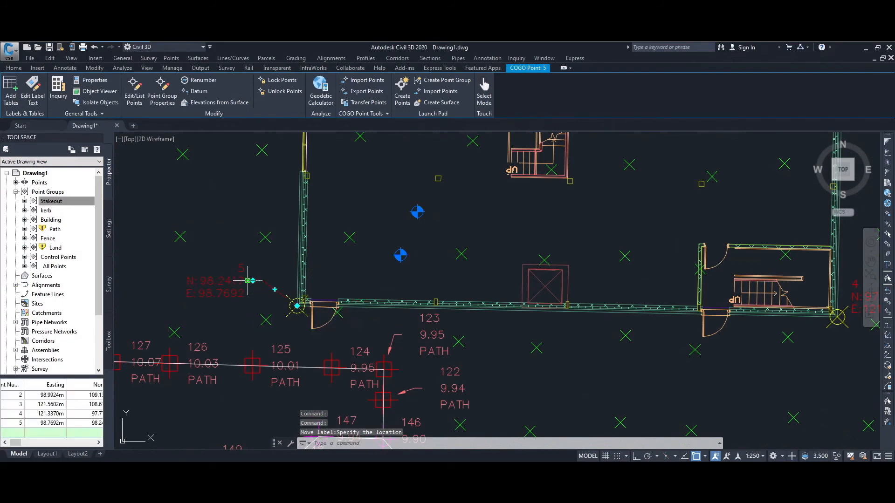
key(Escape)
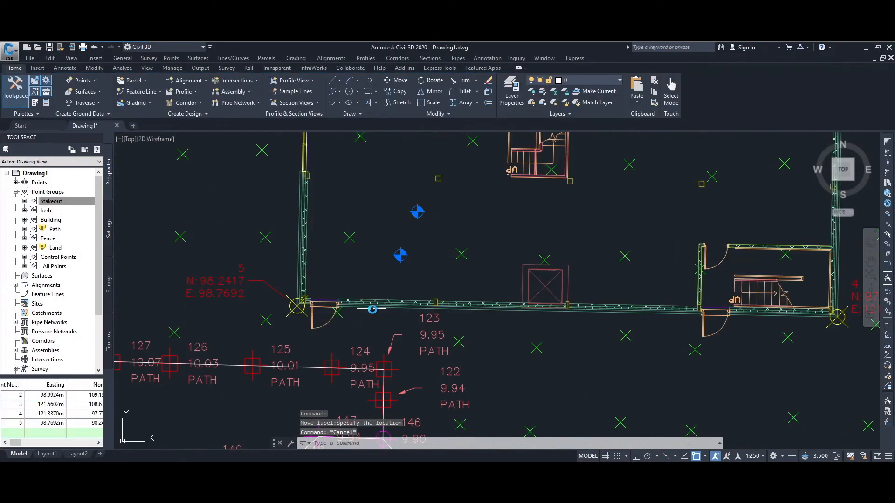
scroll(368, 311, up, 2)
scroll(407, 352, down, 2)
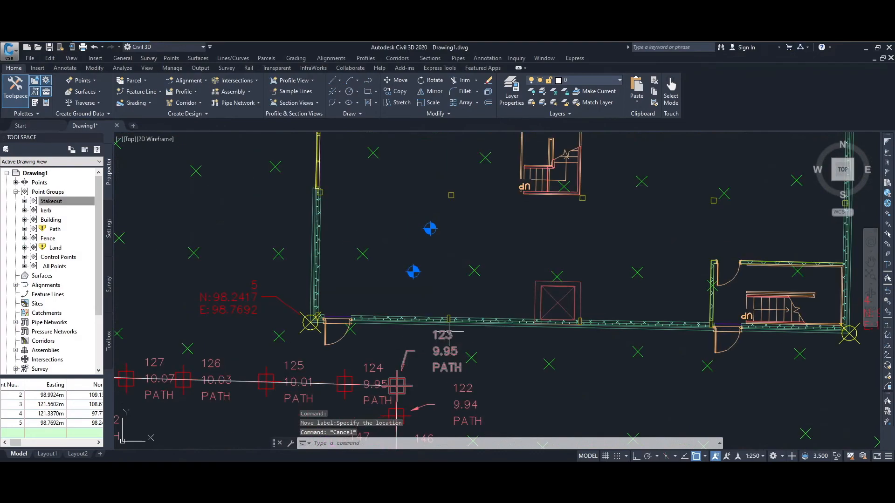
scroll(449, 332, down, 4)
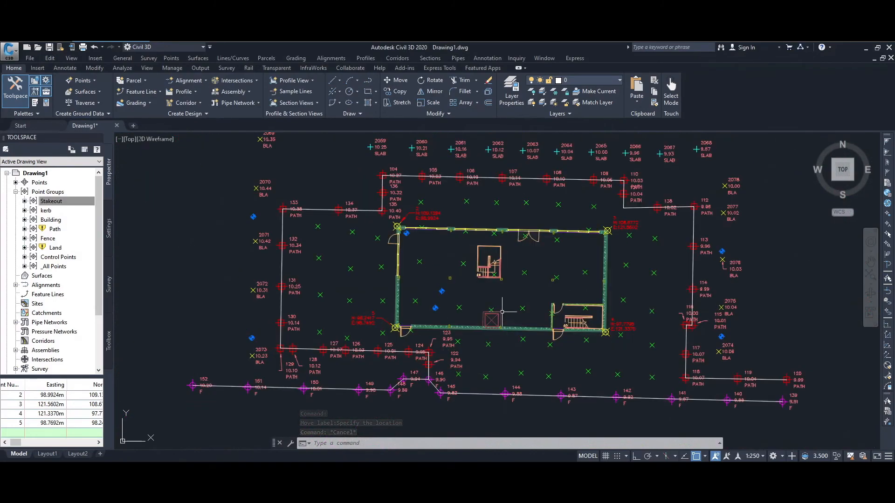
middle_drag(516, 304, 515, 303)
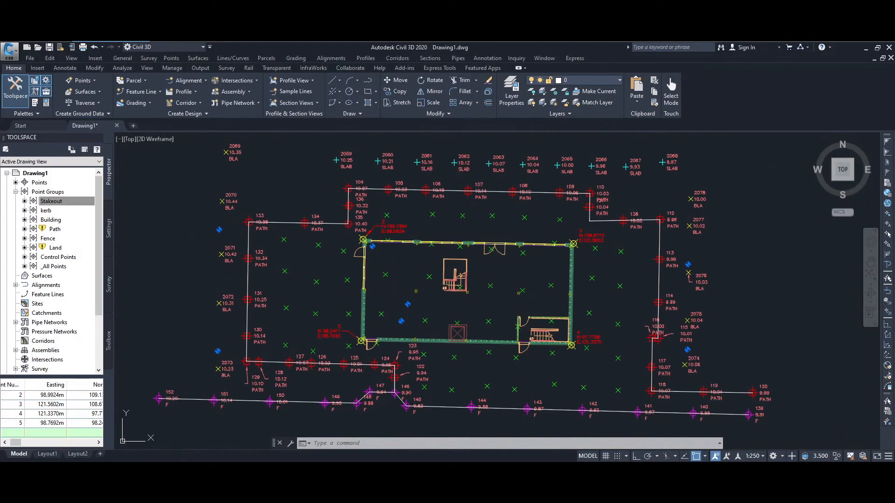
Save a copy of the drawing in AutoCAD 2013/LT2013 format as Drawing1 2013.dwg in the Surveying folder, accepting the version conflict notice.
click(29, 58)
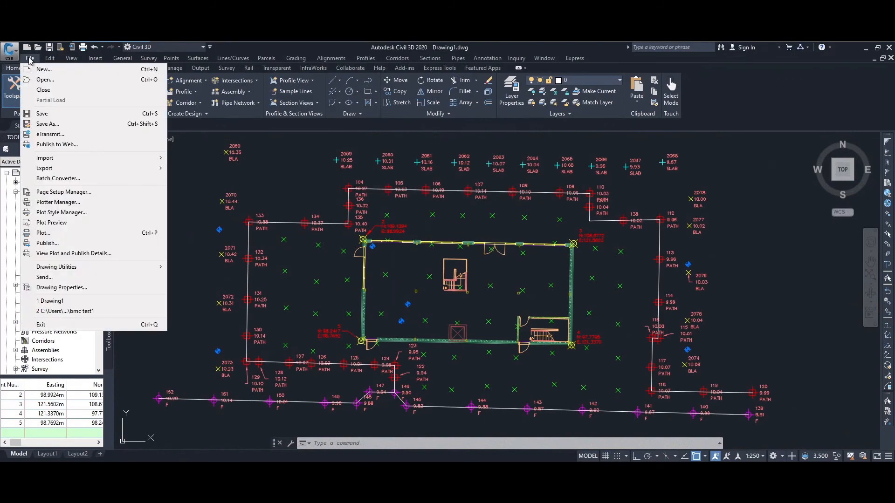
click(47, 124)
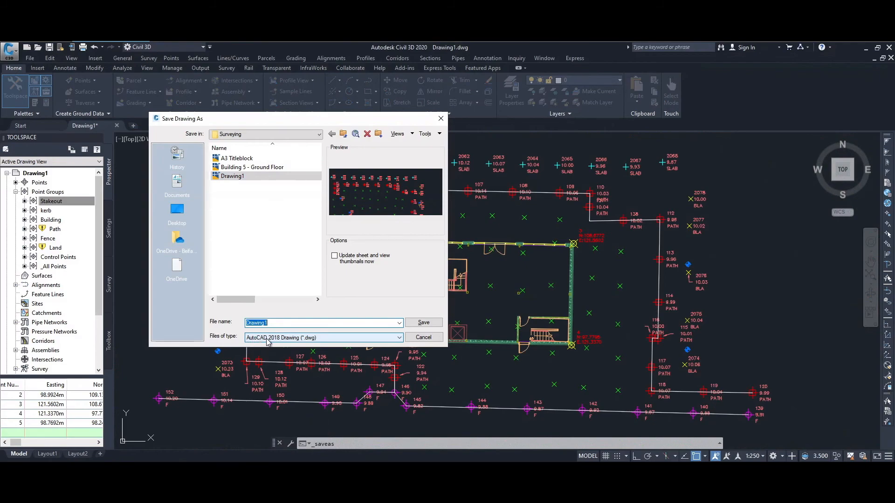
click(398, 338)
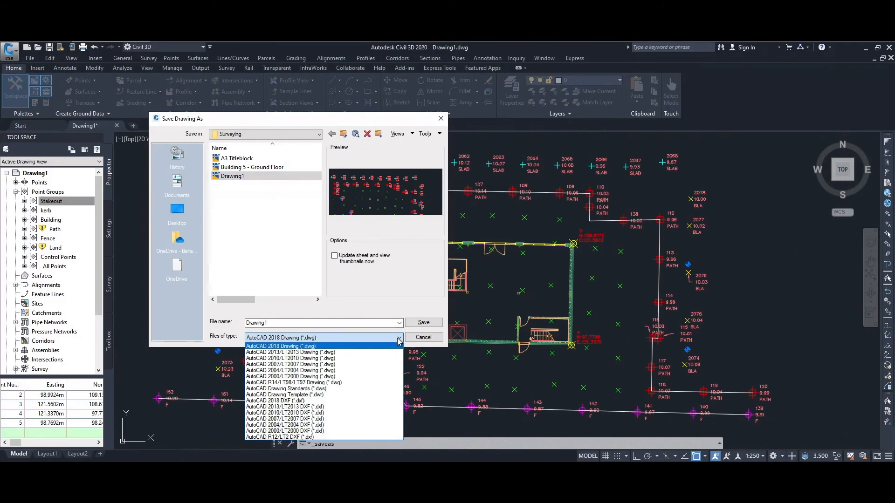
click(270, 353)
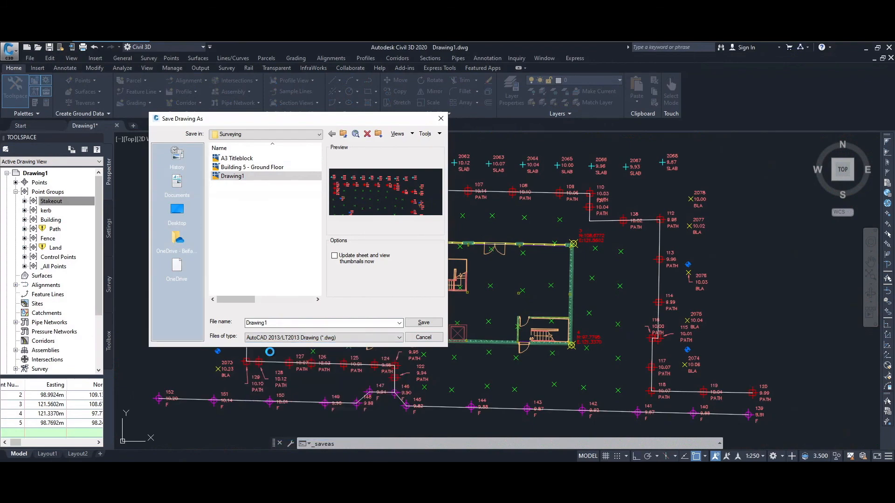
click(267, 322)
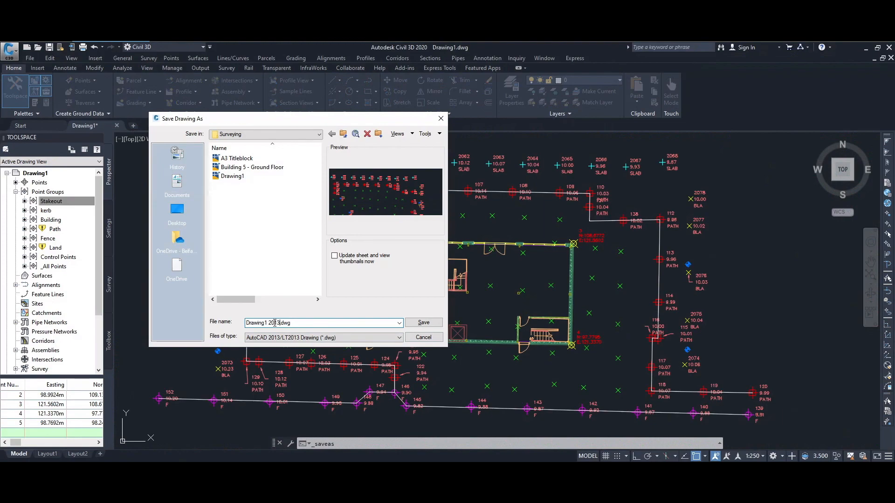
click(422, 324)
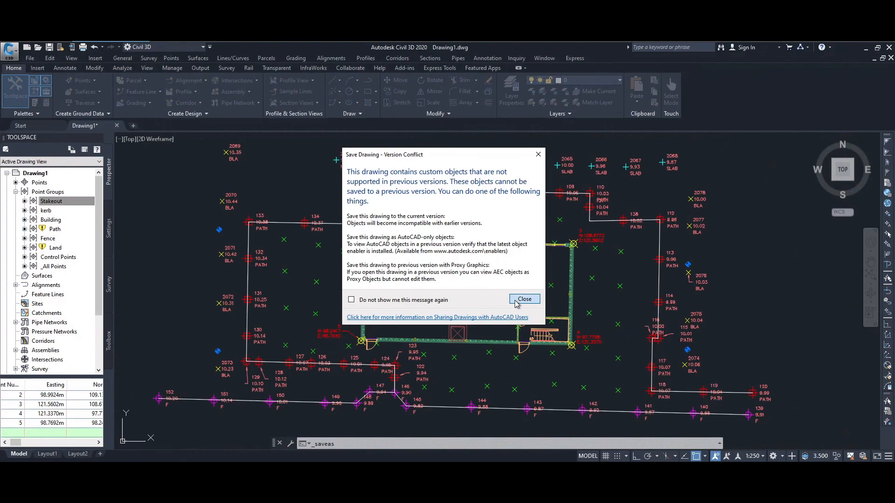
click(524, 299)
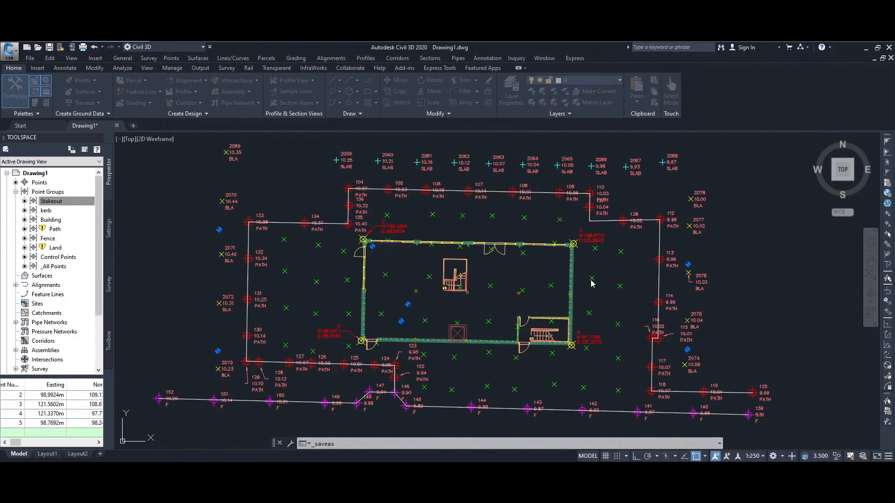